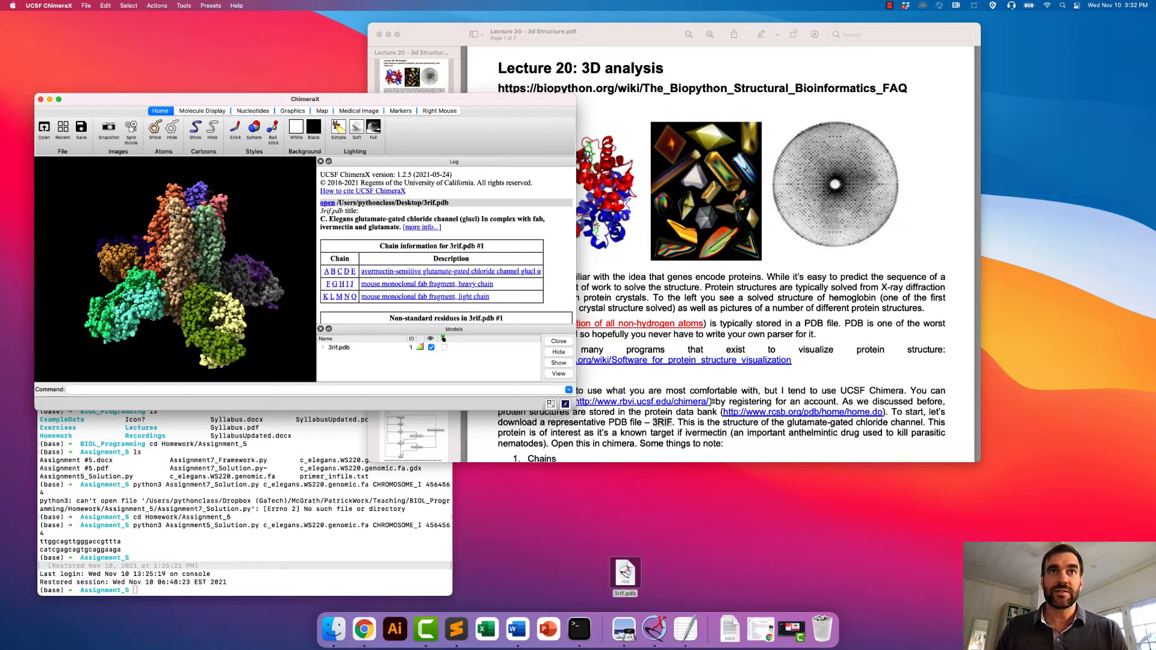
# - Examine the sphere model of 3rif.pdb from several angles and distances, and review its chain information in the log
pyautogui.moveTo(108, 254); pyautogui.dragTo(115, 312)
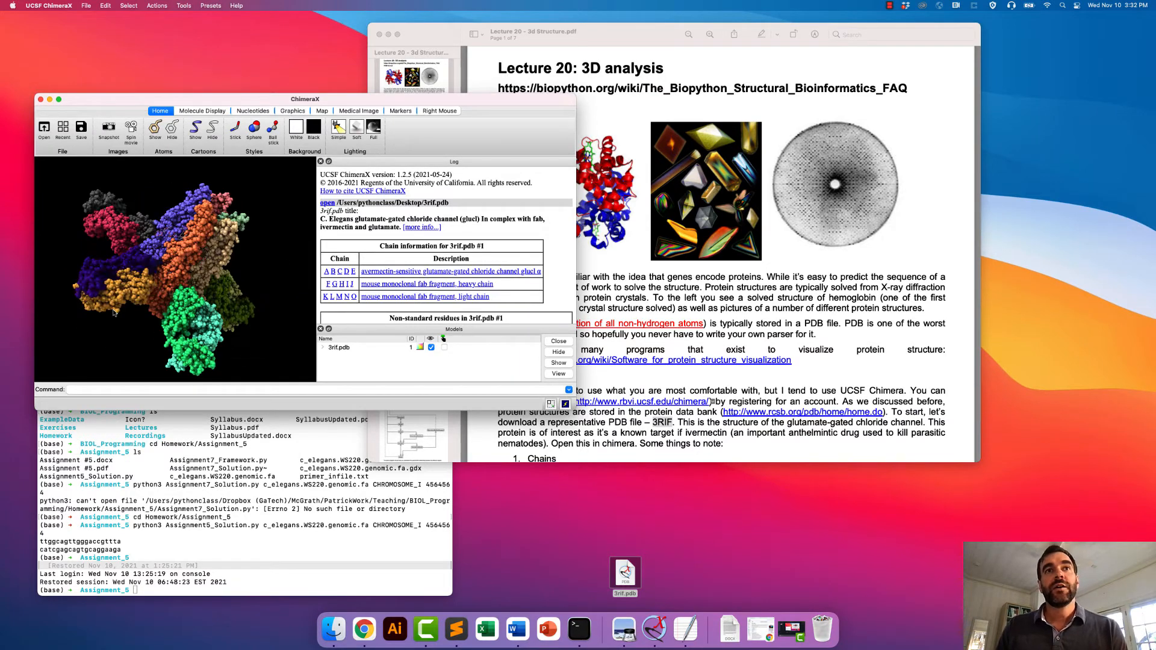
pyautogui.moveTo(204, 215); pyautogui.dragTo(161, 215)
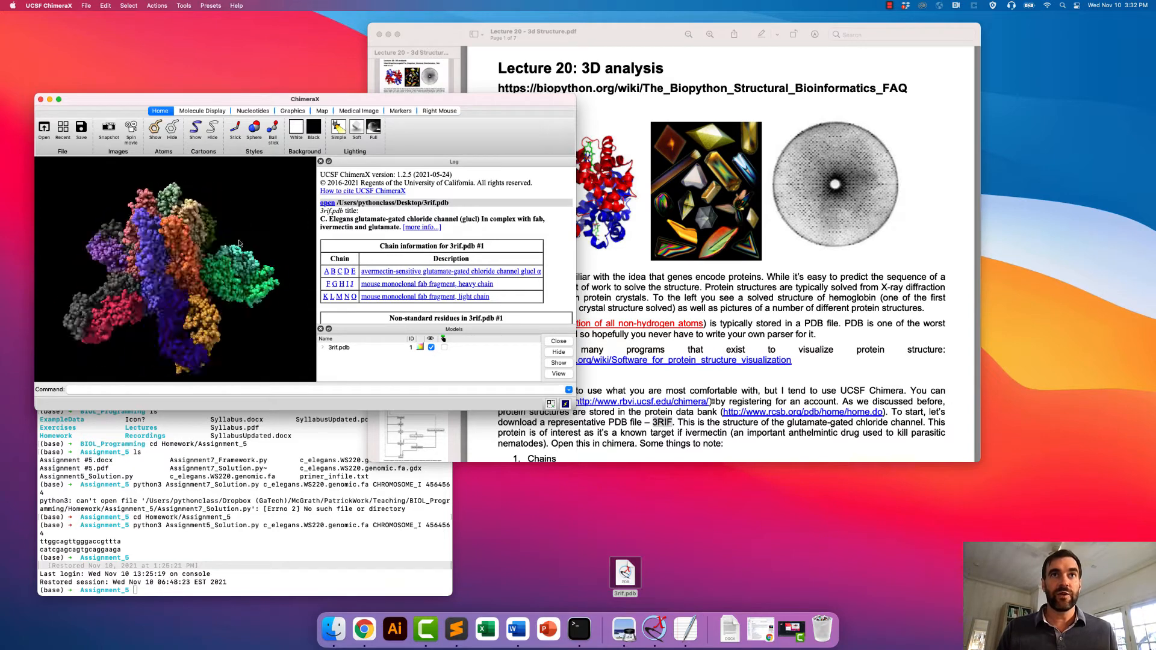
pyautogui.moveTo(239, 243); pyautogui.dragTo(172, 185)
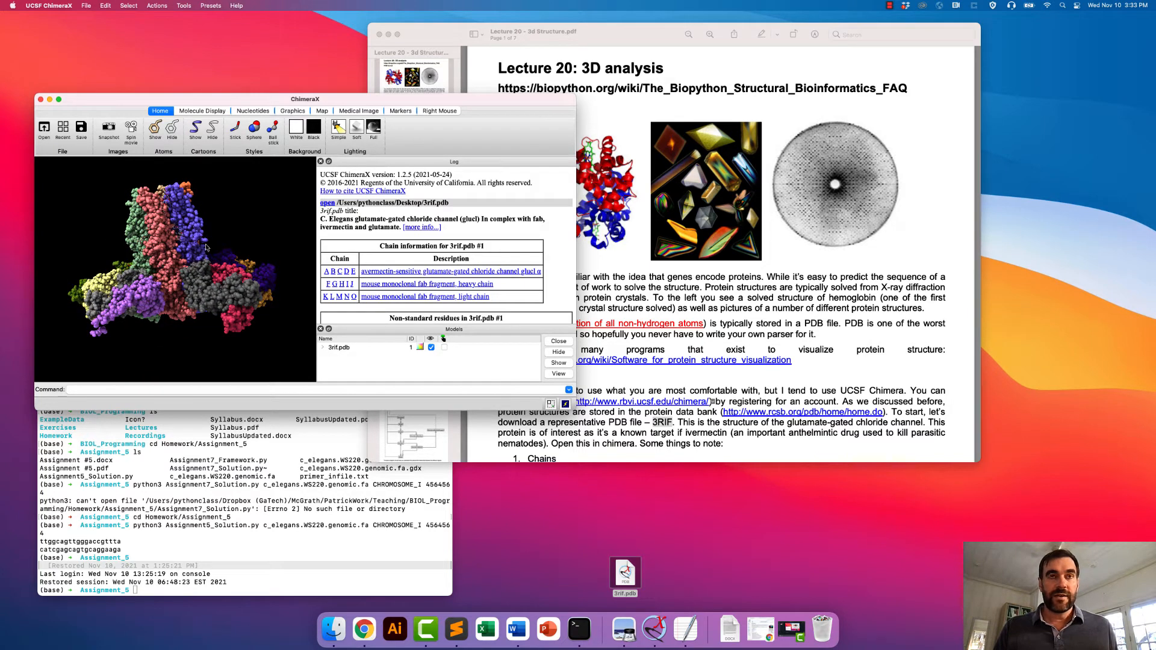
pyautogui.moveTo(156, 207); pyautogui.dragTo(203, 193)
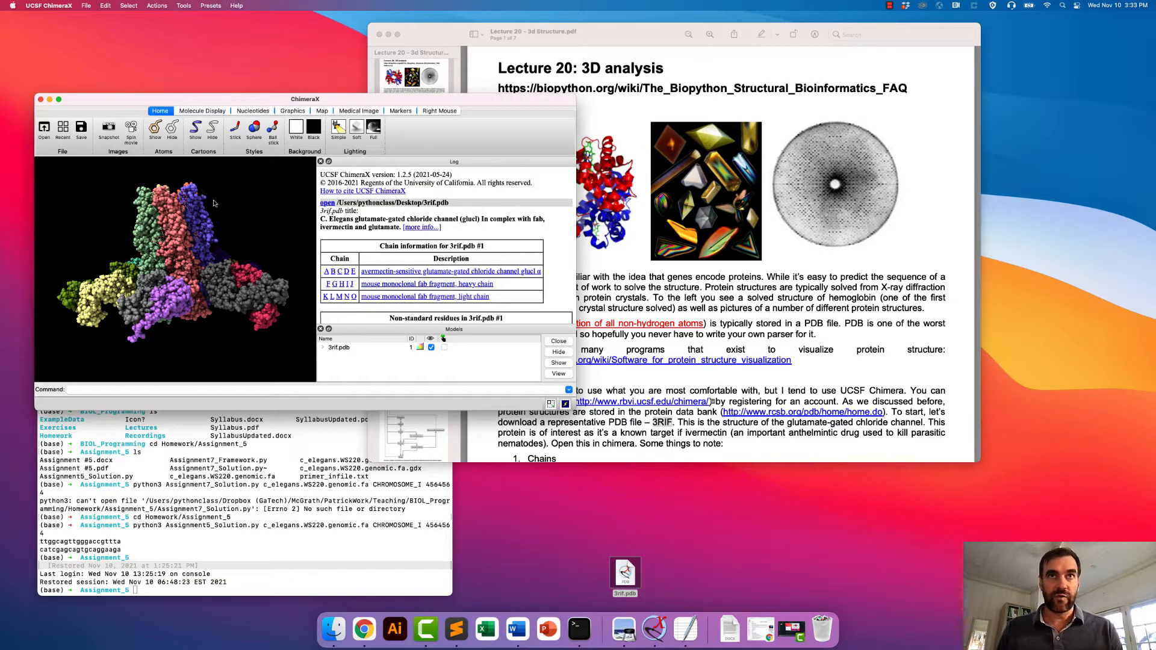
pyautogui.moveTo(164, 232); pyautogui.dragTo(191, 263, button='right')
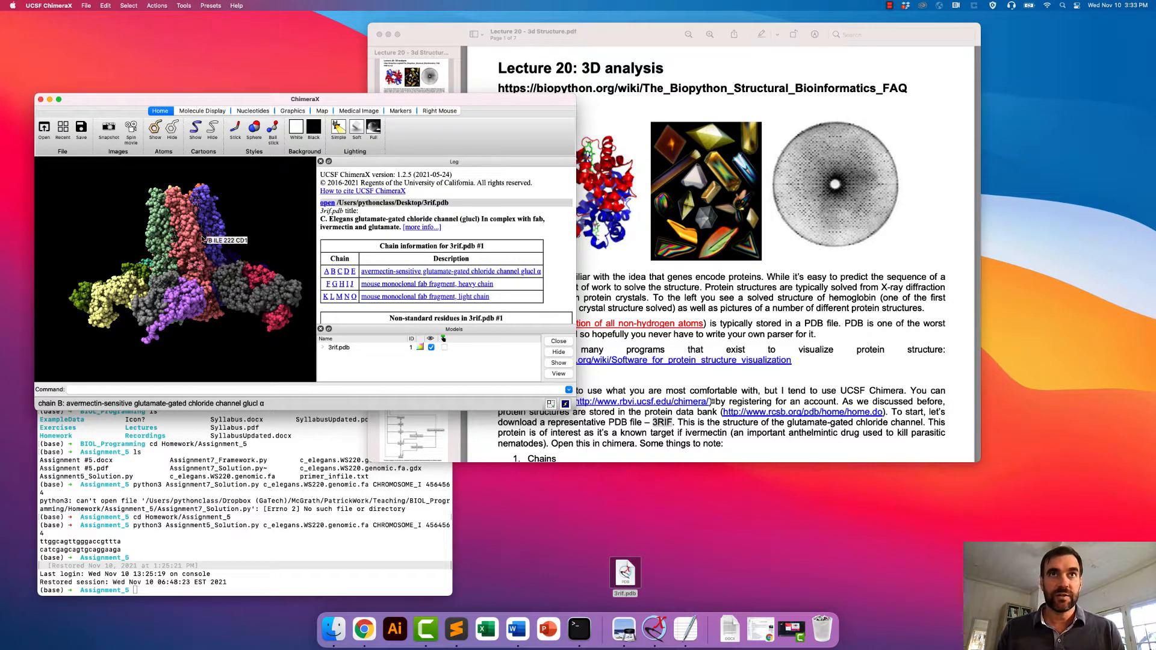
pyautogui.scroll(-3, 208, 237)
pyautogui.scroll(5, 190, 259)
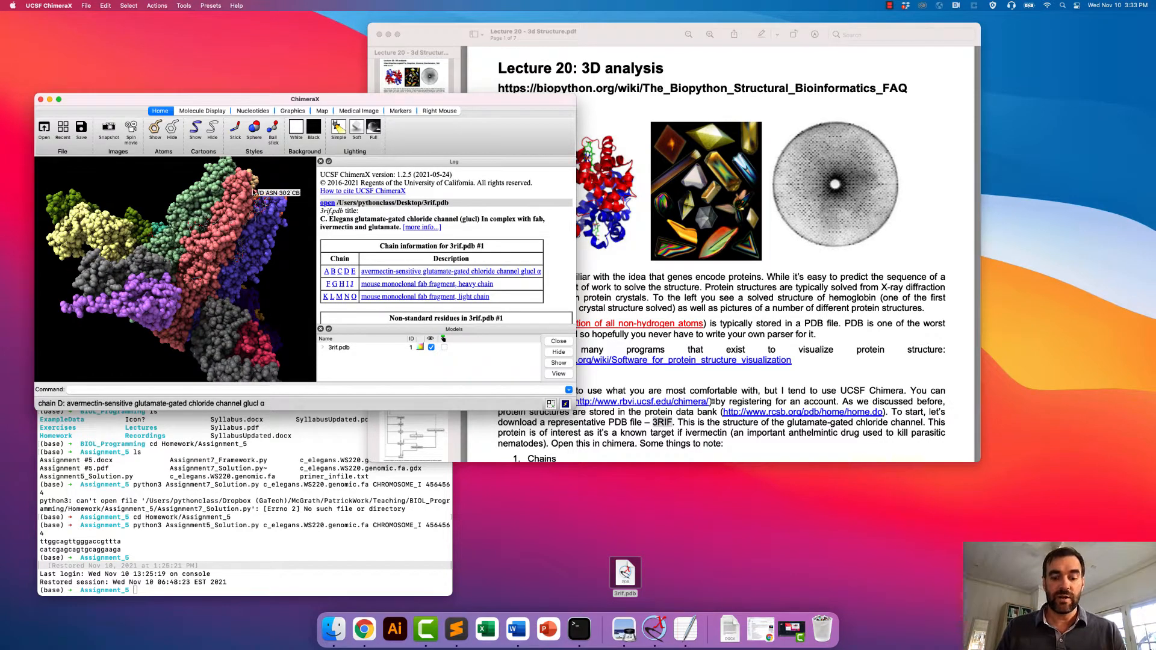
pyautogui.scroll(5, 253, 191)
pyautogui.scroll(-5, 253, 192)
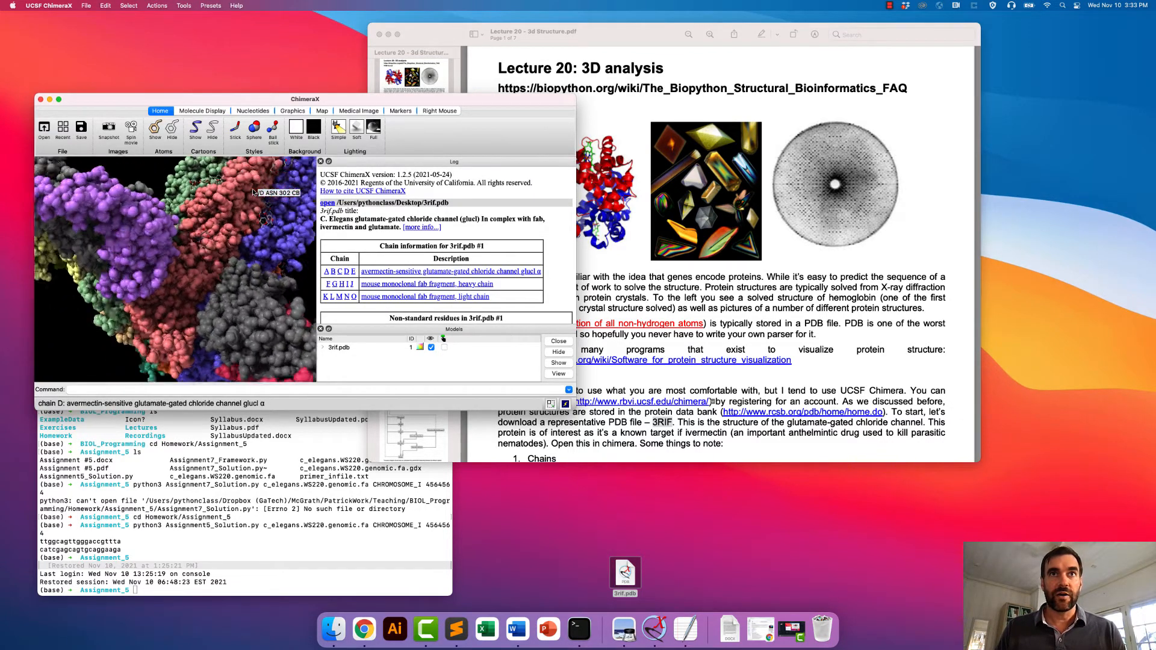
pyautogui.scroll(-5, 239, 203)
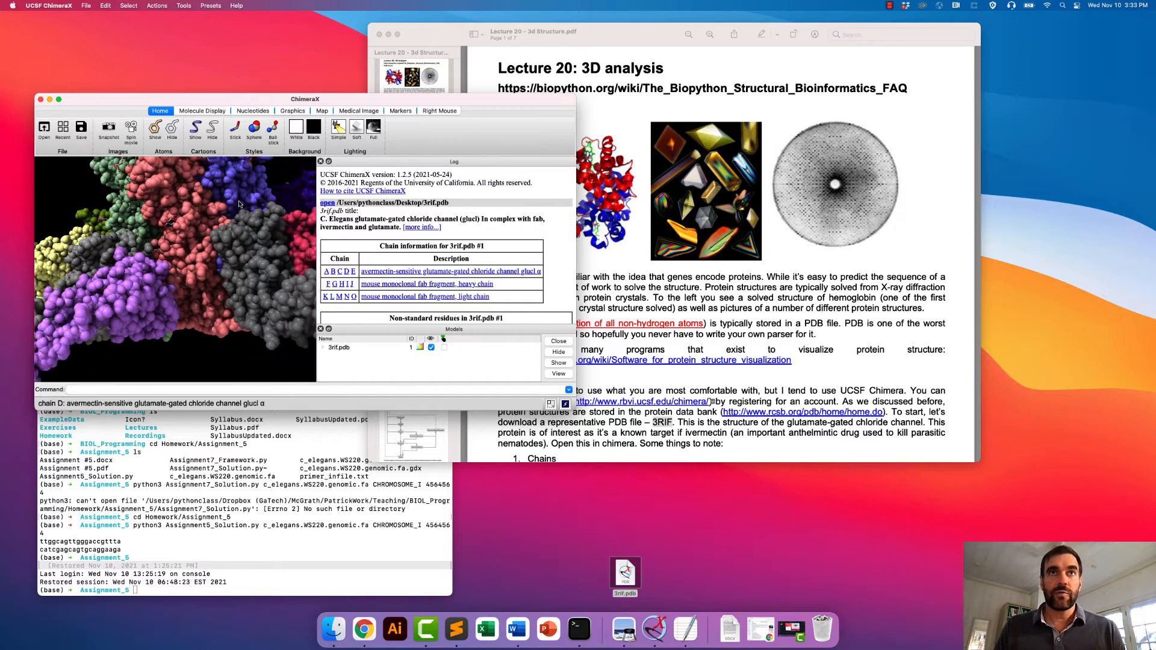
pyautogui.moveTo(197, 195); pyautogui.dragTo(211, 246)
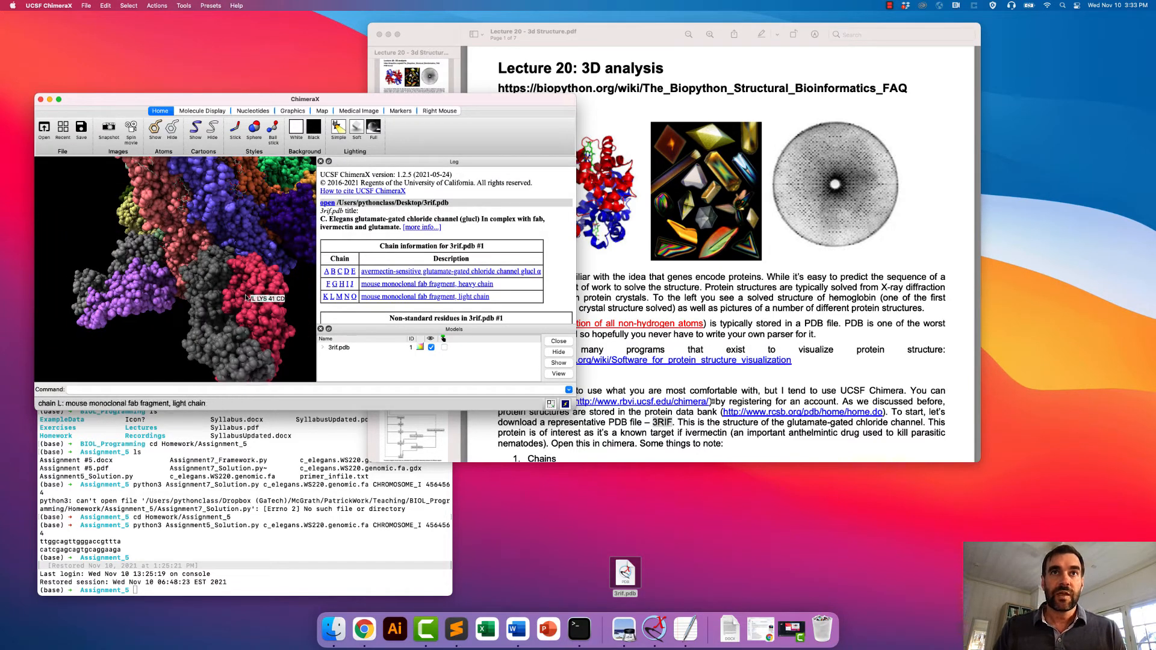
pyautogui.scroll(-5, 229, 197)
pyautogui.moveTo(189, 200); pyautogui.dragTo(220, 212)
pyautogui.moveTo(219, 193)
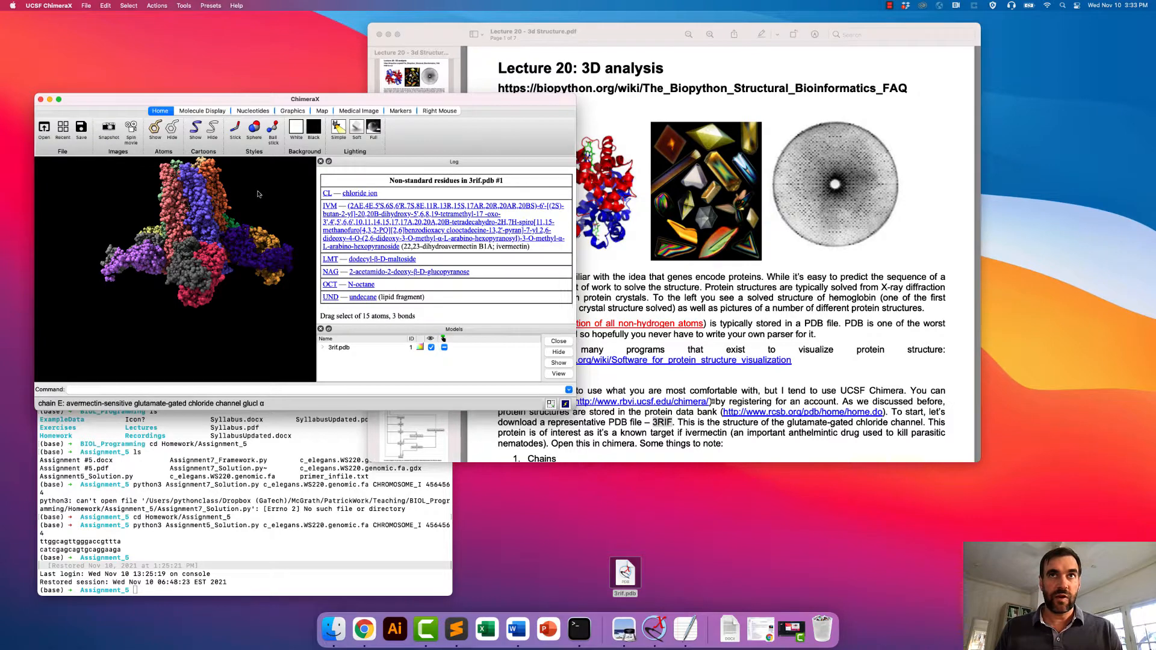
pyautogui.scroll(10, 440, 262)
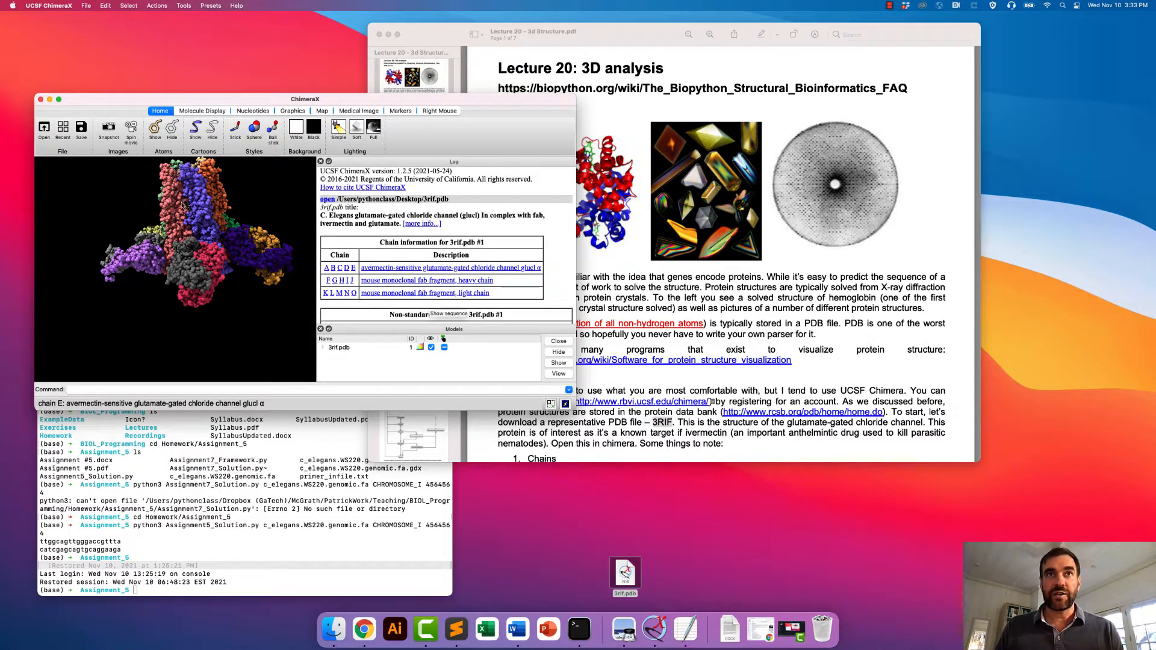
pyautogui.moveTo(184, 205); pyautogui.dragTo(211, 264)
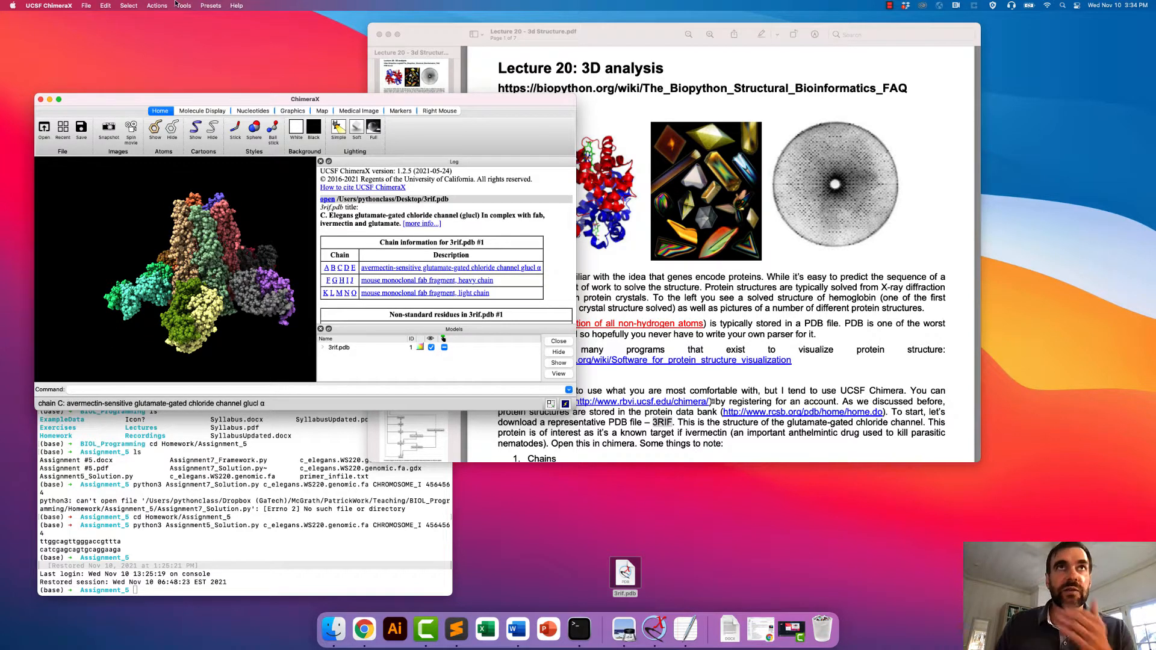
# - Select all atoms and bonds of the 3rif.pdb model
pyautogui.click(129, 6)
pyautogui.moveTo(129, 19)
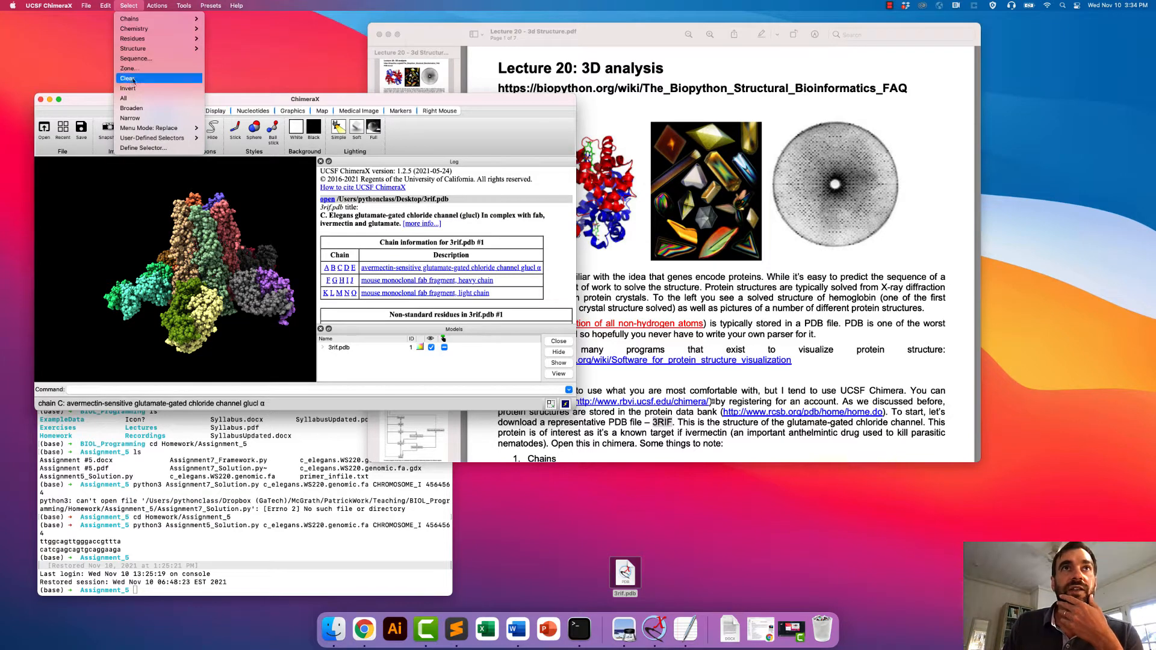
pyautogui.click(123, 98)
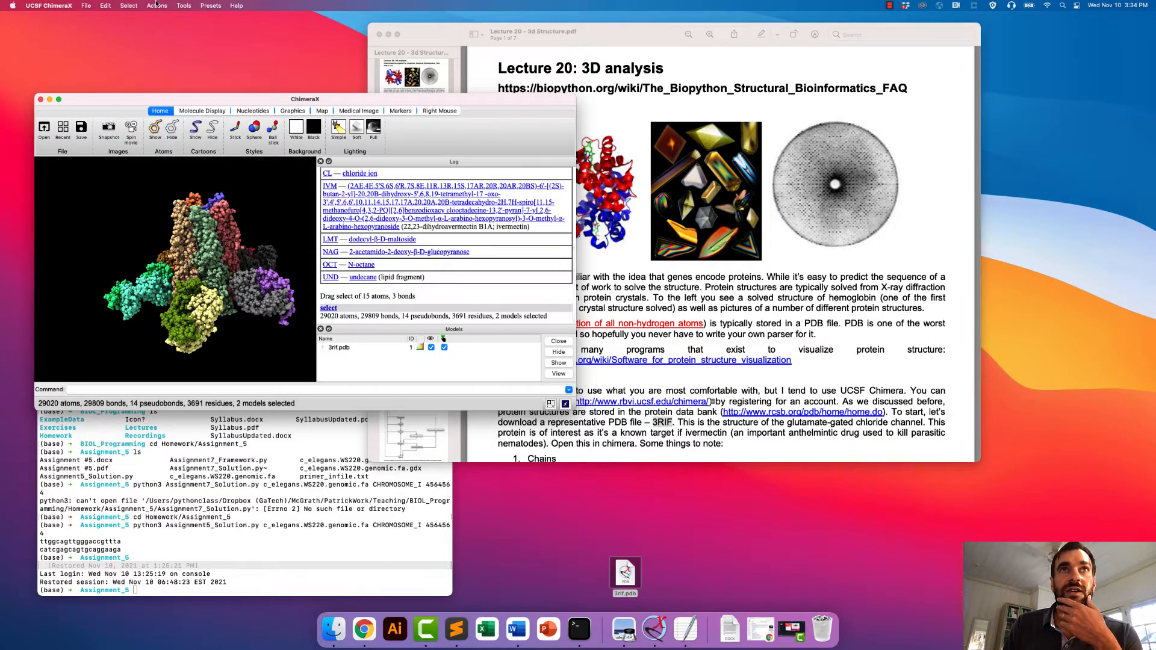
pyautogui.click(123, 4)
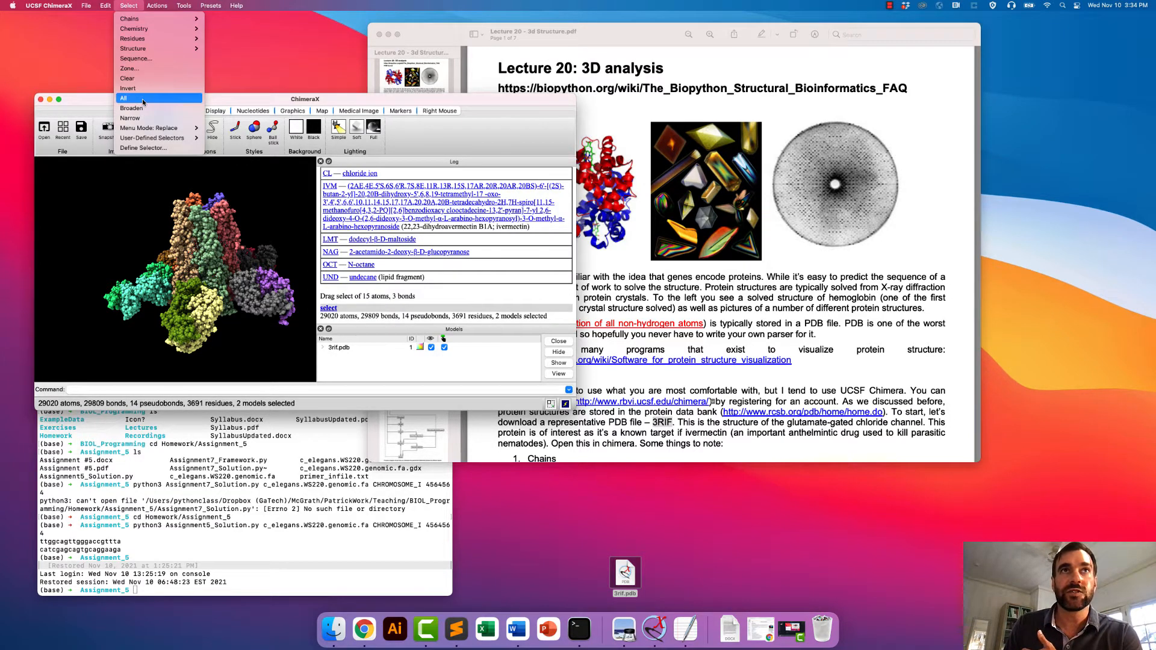
pyautogui.click(124, 98)
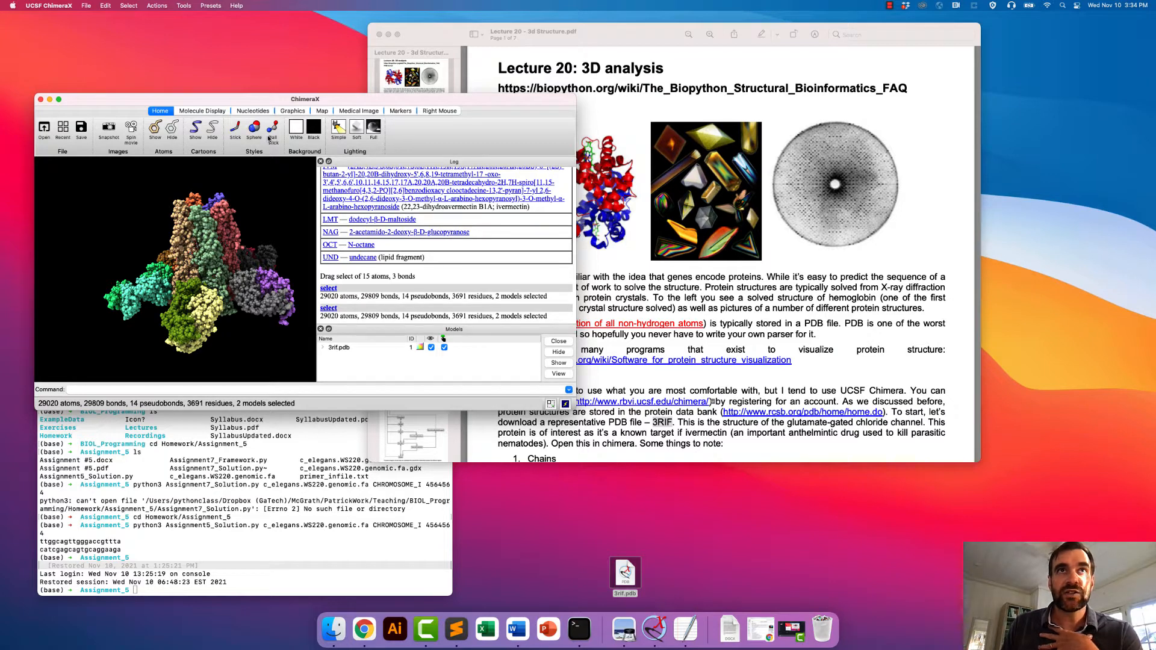
# - Hide all the selected atoms and show them again, repeating the toggle twice
pyautogui.click(173, 128)
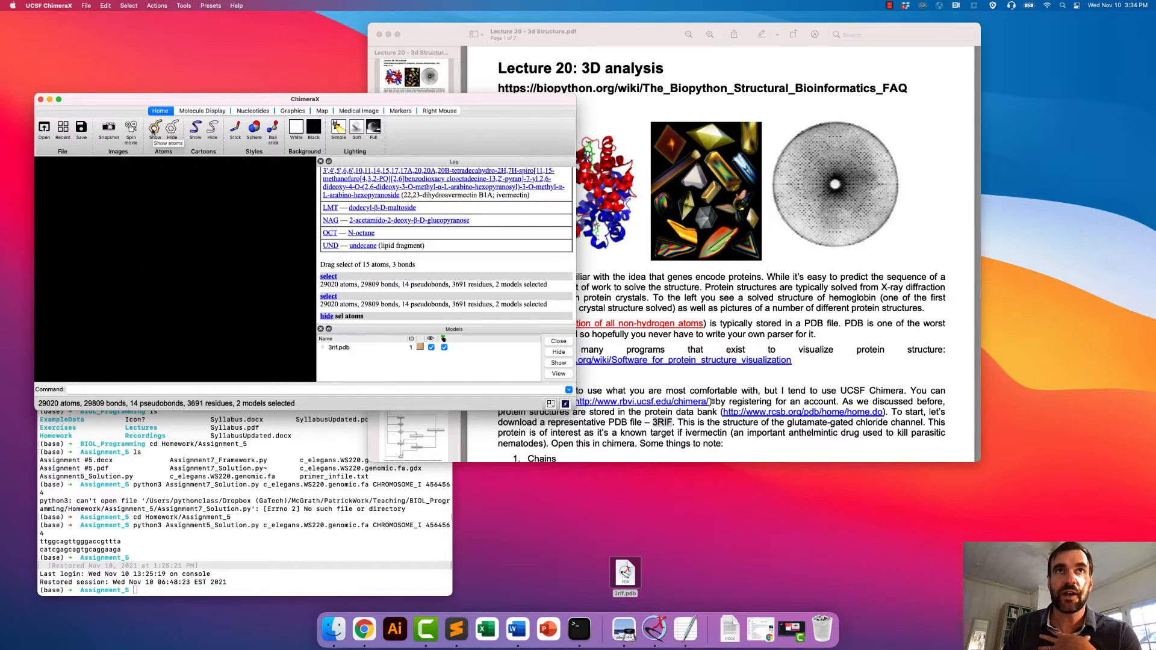
pyautogui.click(155, 129)
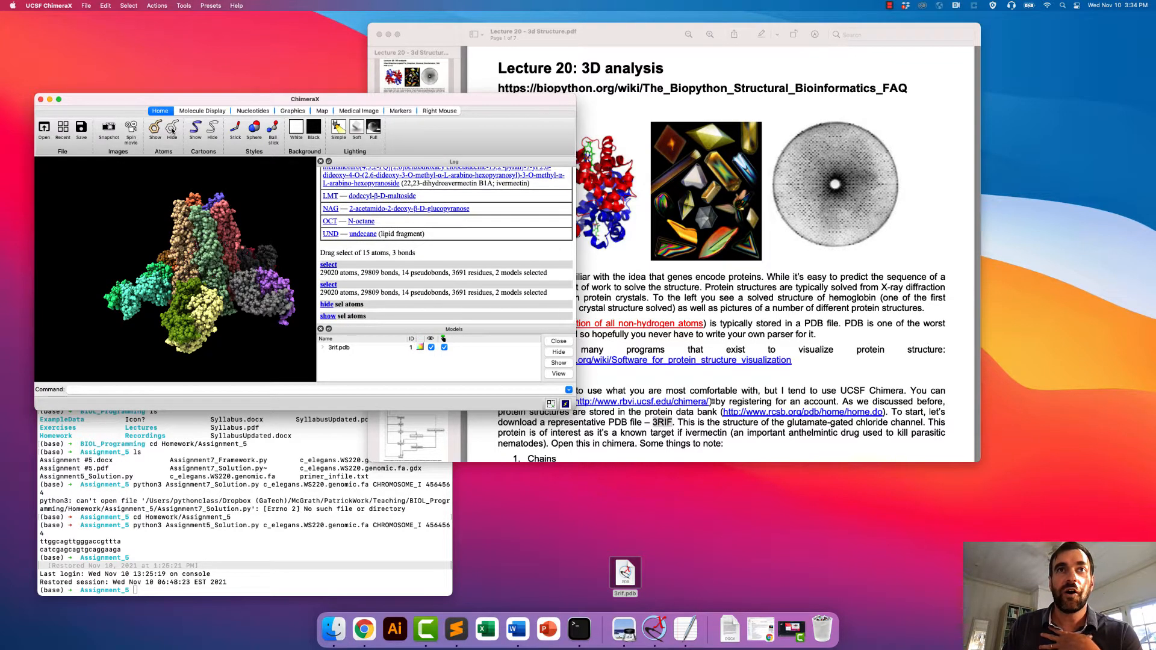
pyautogui.click(172, 129)
pyautogui.click(155, 129)
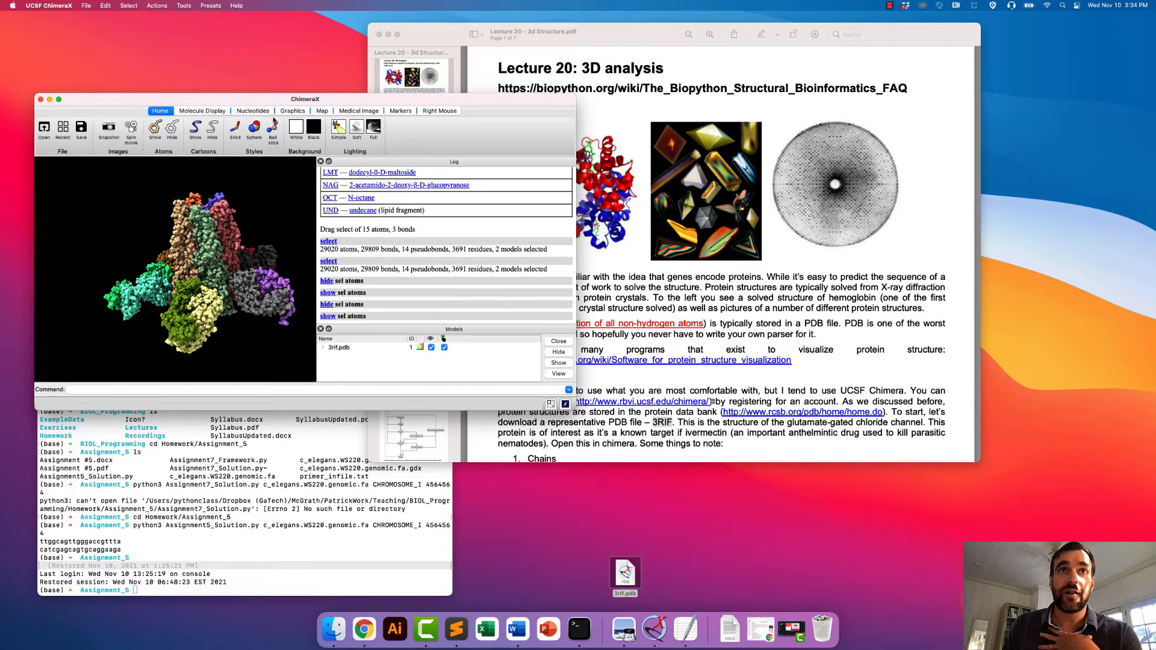
# - Preview the selected atoms in stick, sphere and ball-and-stick styles, then return them to the sphere style
pyautogui.click(235, 128)
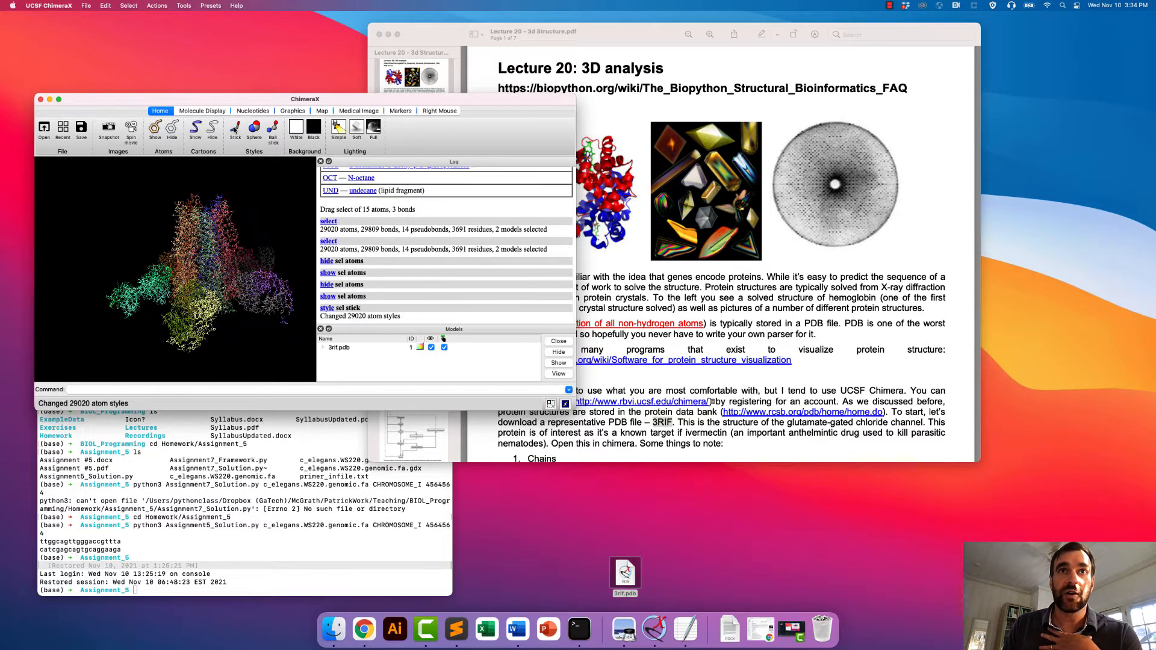
pyautogui.click(251, 128)
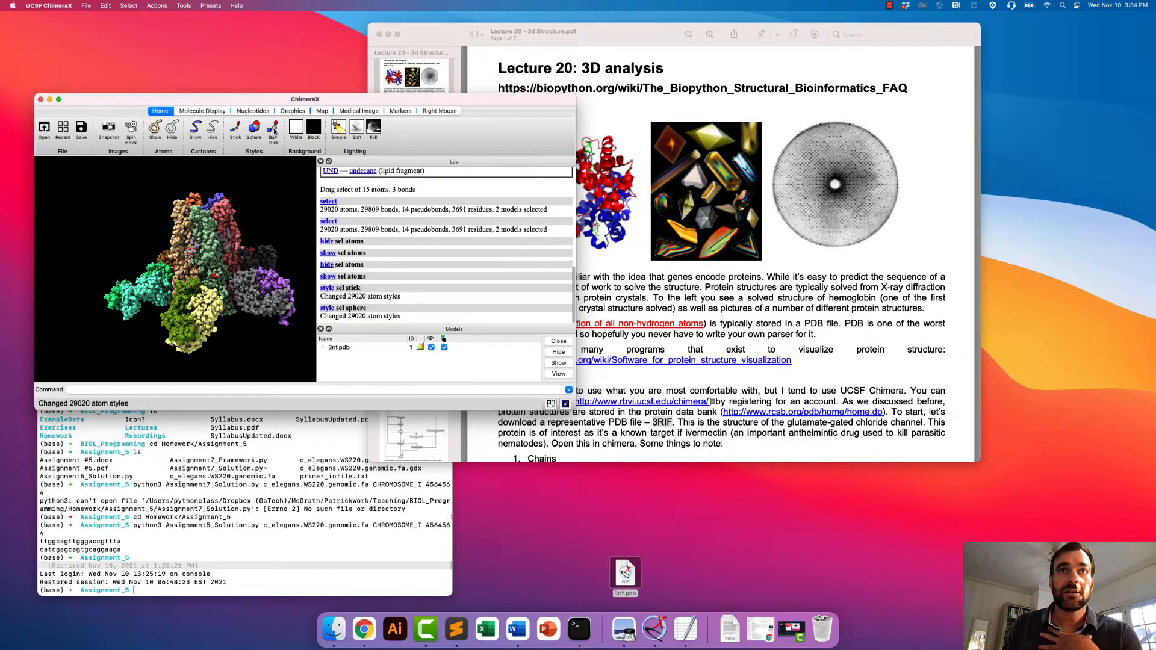
pyautogui.click(273, 129)
pyautogui.click(254, 129)
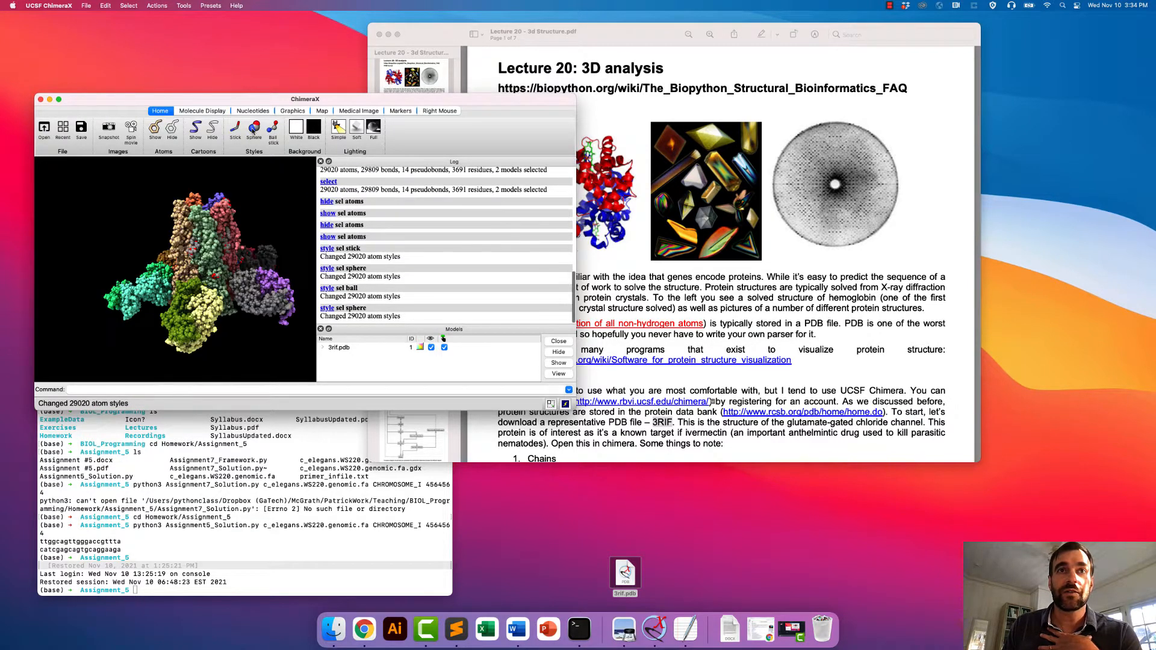
# - Hide the selected atoms and show the whole structure as cartoons instead
pyautogui.click(173, 128)
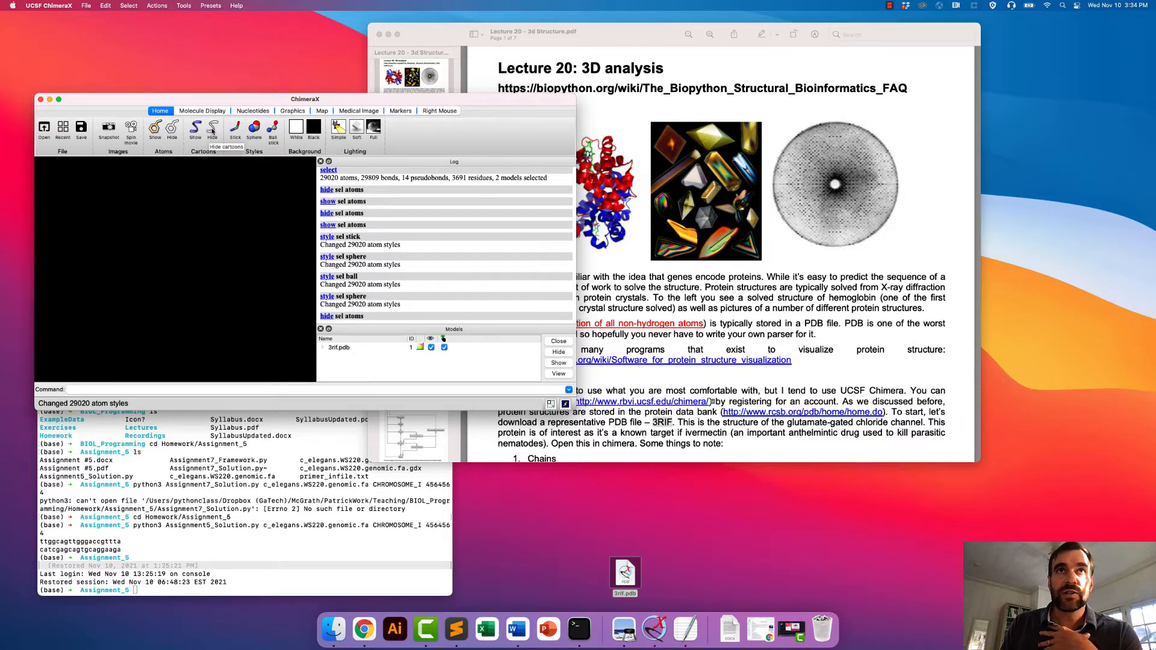
pyautogui.click(196, 128)
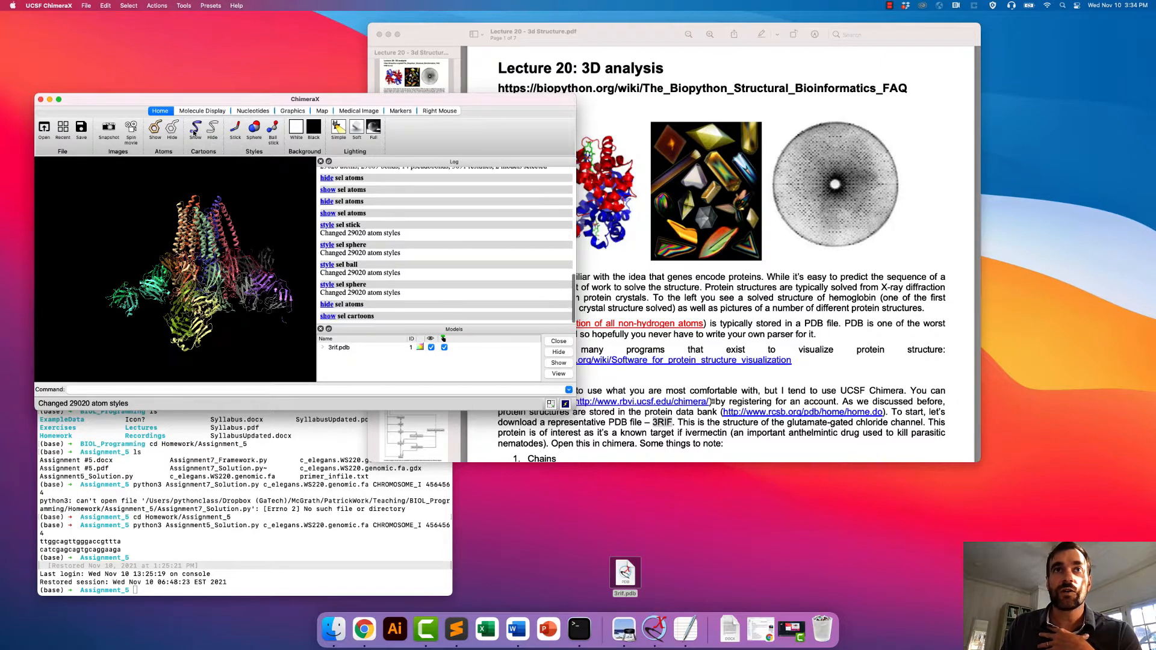
pyautogui.moveTo(229, 223); pyautogui.dragTo(279, 285)
pyautogui.moveTo(192, 202); pyautogui.dragTo(173, 222)
# - Switch to the Lecture 20 PDF in Preview and find the Secondary structure figure on page 2
pyautogui.click(751, 311)
pyautogui.scroll(-10, 750, 312)
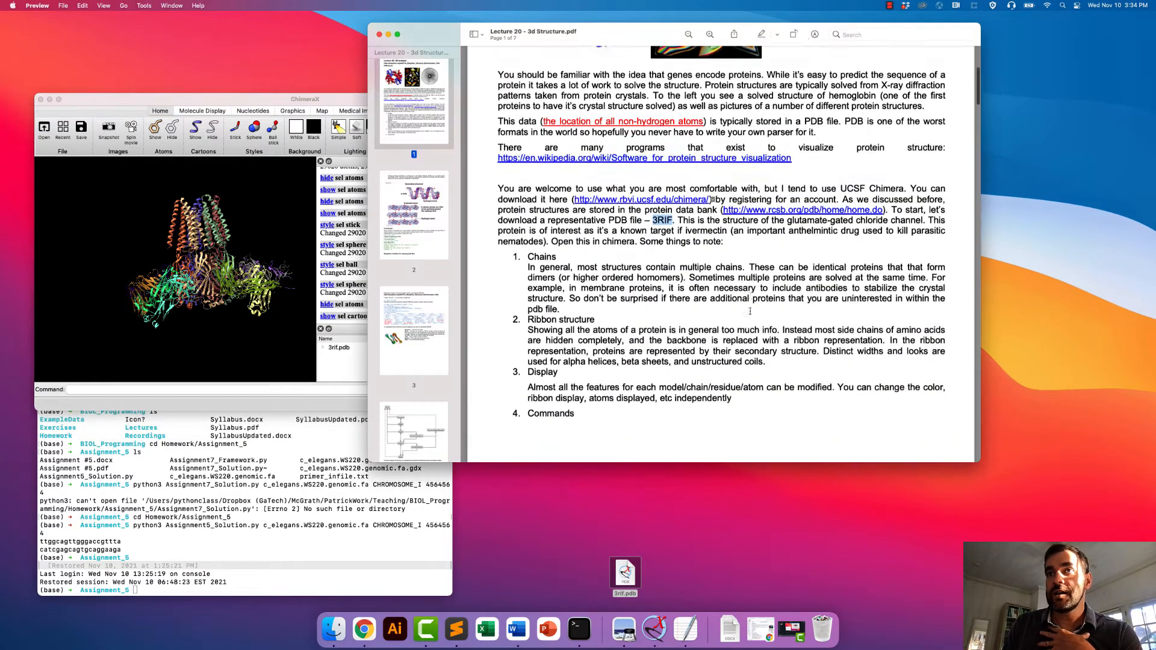
pyautogui.scroll(-8, 751, 312)
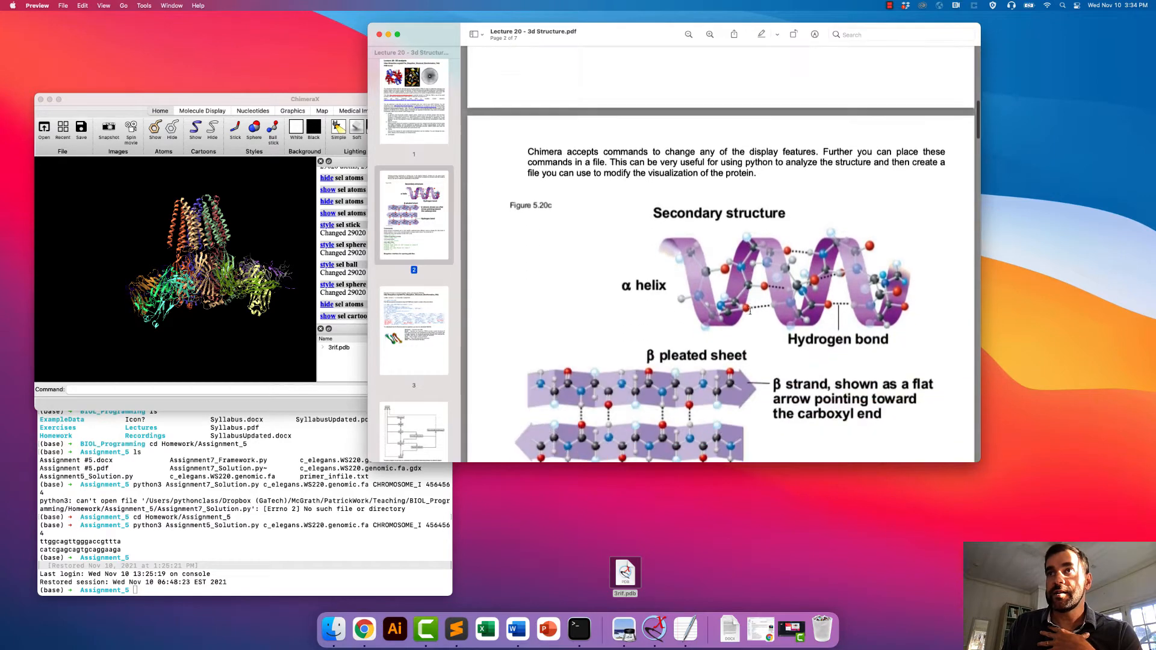
pyautogui.scroll(1, 750, 311)
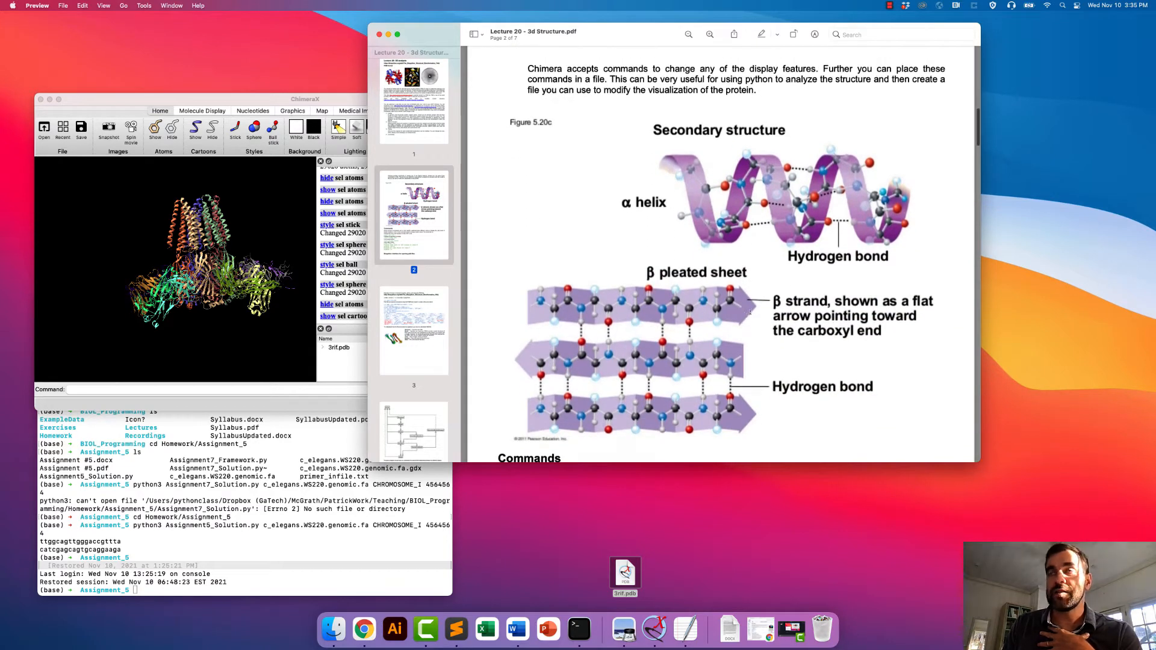
# - Compare the alpha helices and beta strands of the ChimeraX cartoon model with the lecture figure, examining the structure from several angles and up close
pyautogui.moveTo(194, 234); pyautogui.dragTo(228, 219)
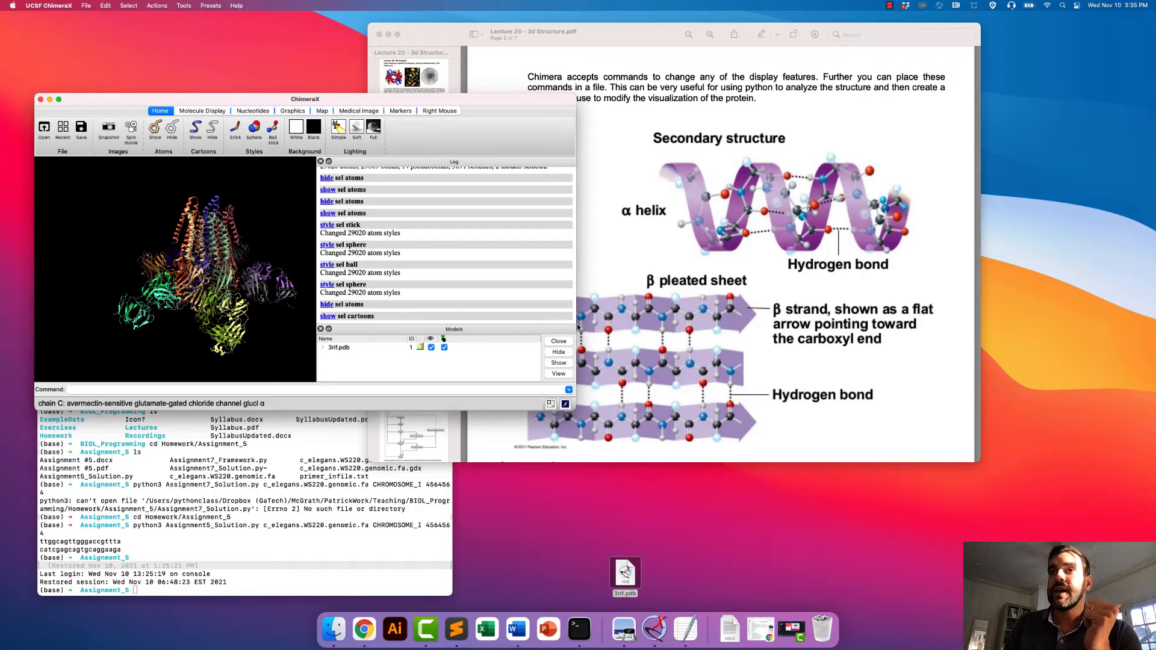
pyautogui.click(631, 319)
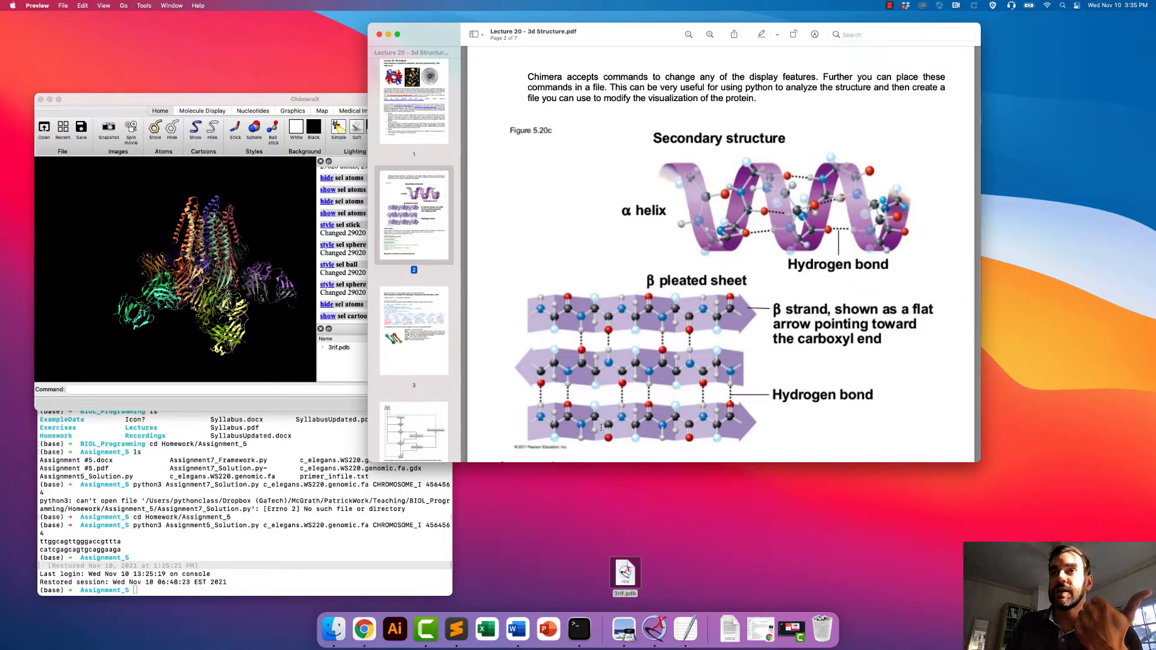
pyautogui.click(251, 219)
pyautogui.moveTo(192, 184); pyautogui.dragTo(185, 218)
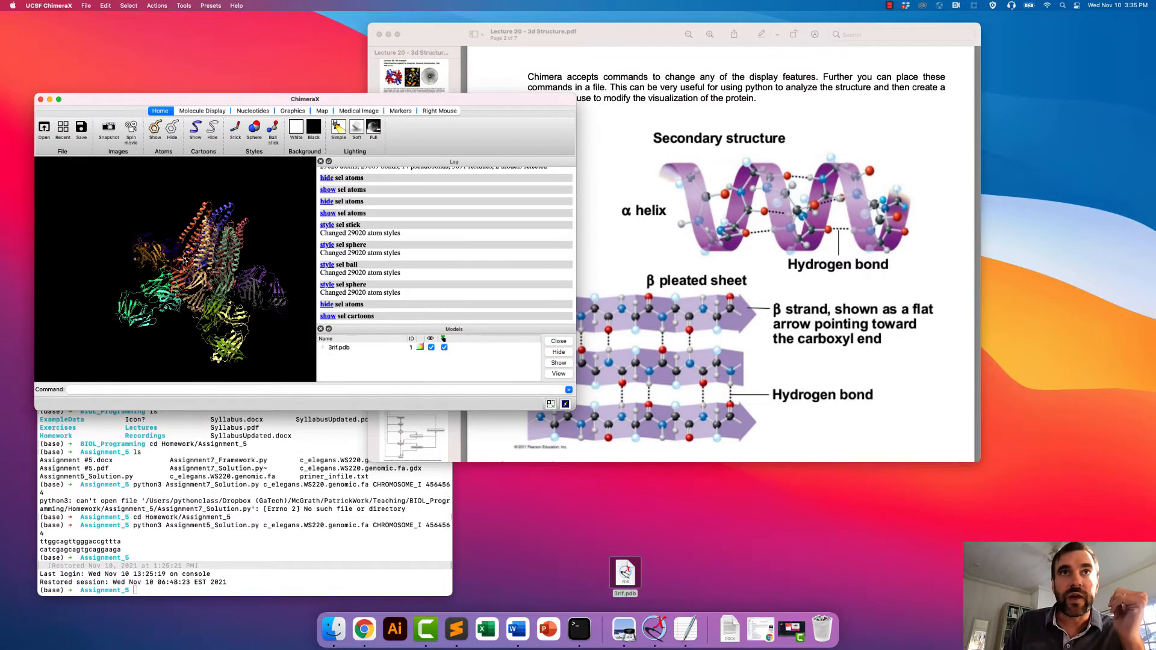
pyautogui.moveTo(271, 247); pyautogui.dragTo(239, 221)
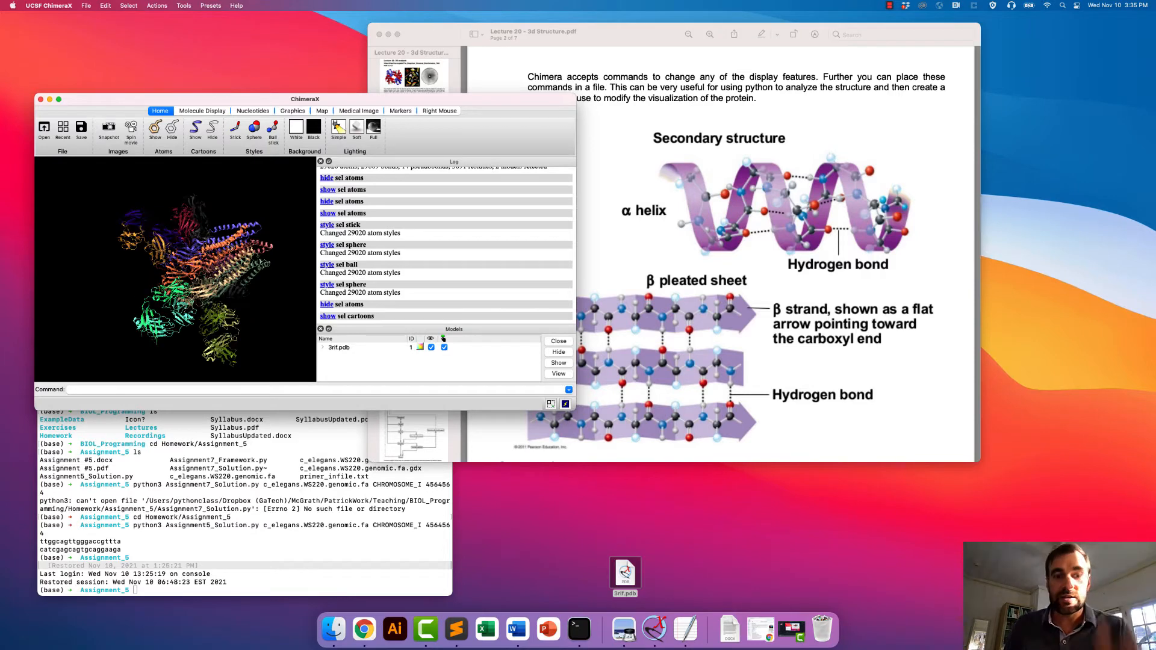
pyautogui.scroll(10, 231, 247)
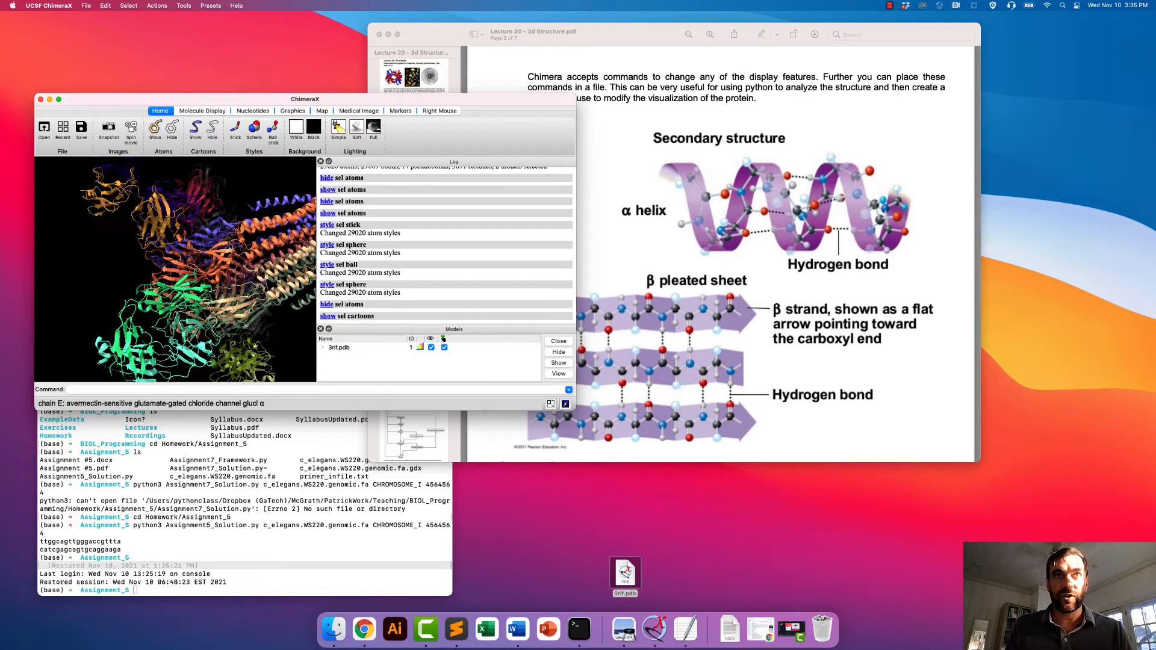
pyautogui.moveTo(240, 246); pyautogui.dragTo(243, 211)
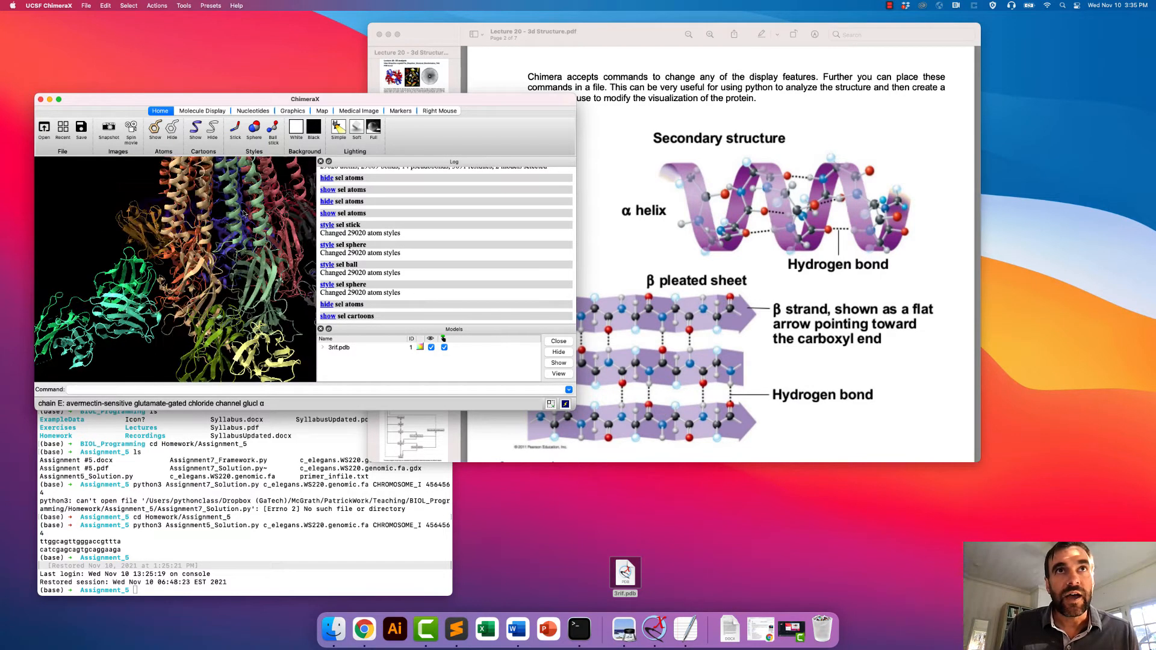
pyautogui.moveTo(196, 247); pyautogui.dragTo(240, 241)
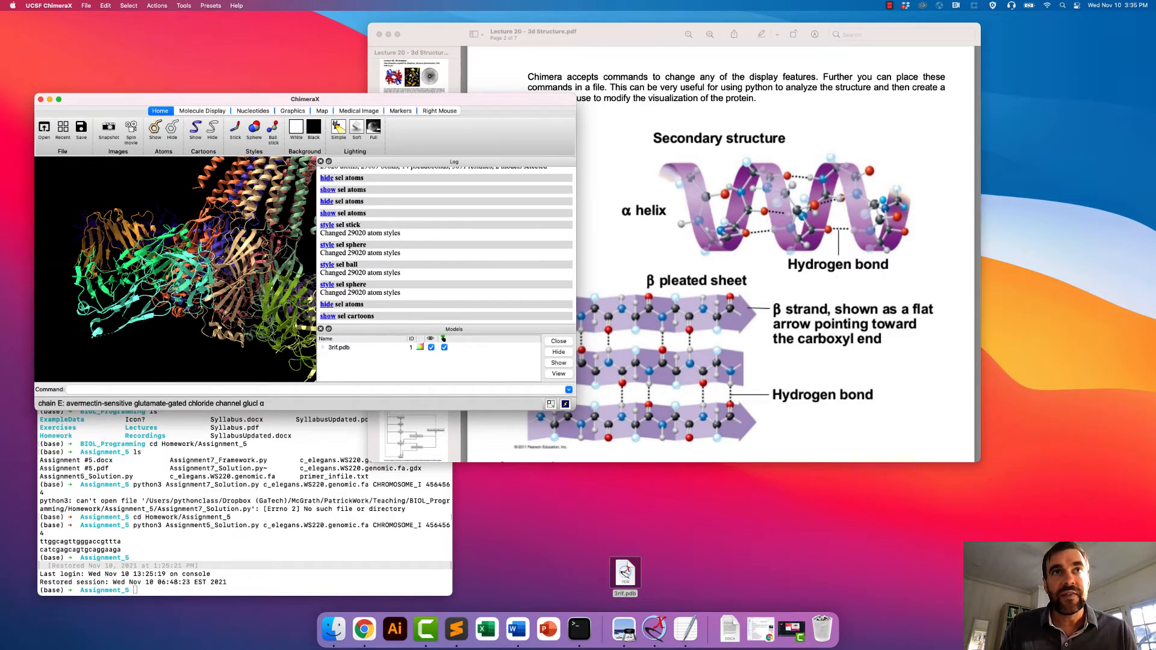
pyautogui.moveTo(125, 288); pyautogui.dragTo(202, 278)
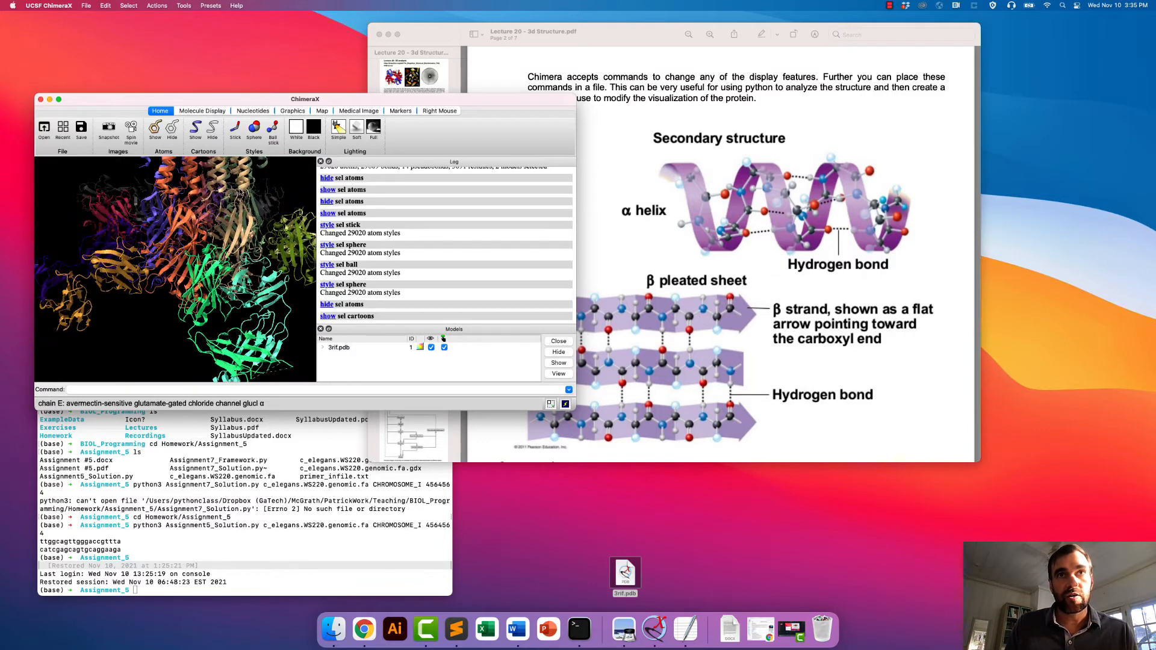
# - Examine the cartoon model from several angles and review the non-standard residues listed in the log
pyautogui.moveTo(274, 242)
pyautogui.mouseDown()
pyautogui.moveTo(205, 270)
pyautogui.moveTo(138, 258)
pyautogui.moveTo(256, 234)
pyautogui.mouseUp()
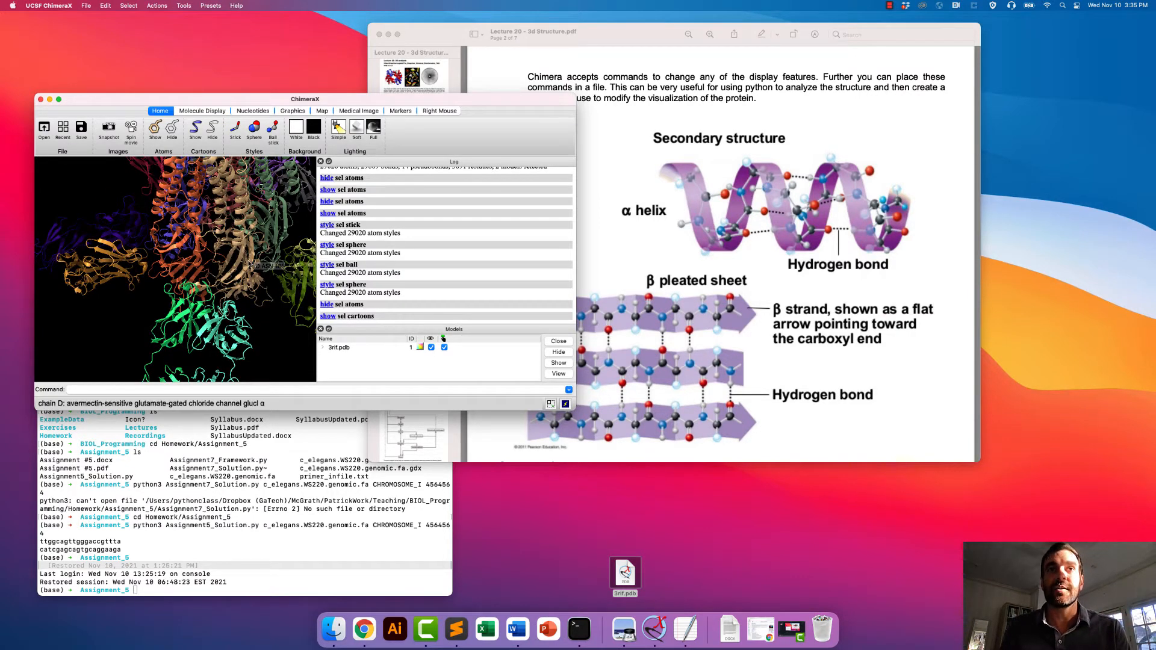
pyautogui.moveTo(250, 265); pyautogui.dragTo(221, 182)
pyautogui.moveTo(221, 183); pyautogui.dragTo(221, 239, button='right')
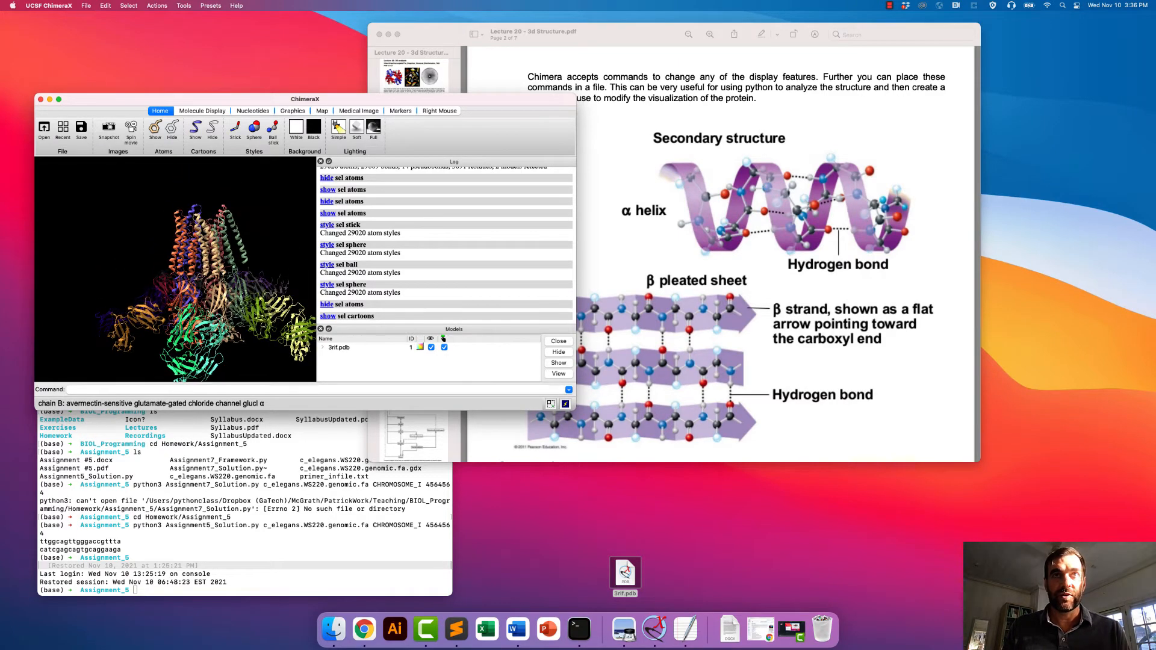
pyautogui.moveTo(221, 239)
pyautogui.mouseDown()
pyautogui.moveTo(214, 289)
pyautogui.moveTo(210, 194)
pyautogui.moveTo(184, 281)
pyautogui.moveTo(233, 239)
pyautogui.mouseUp()
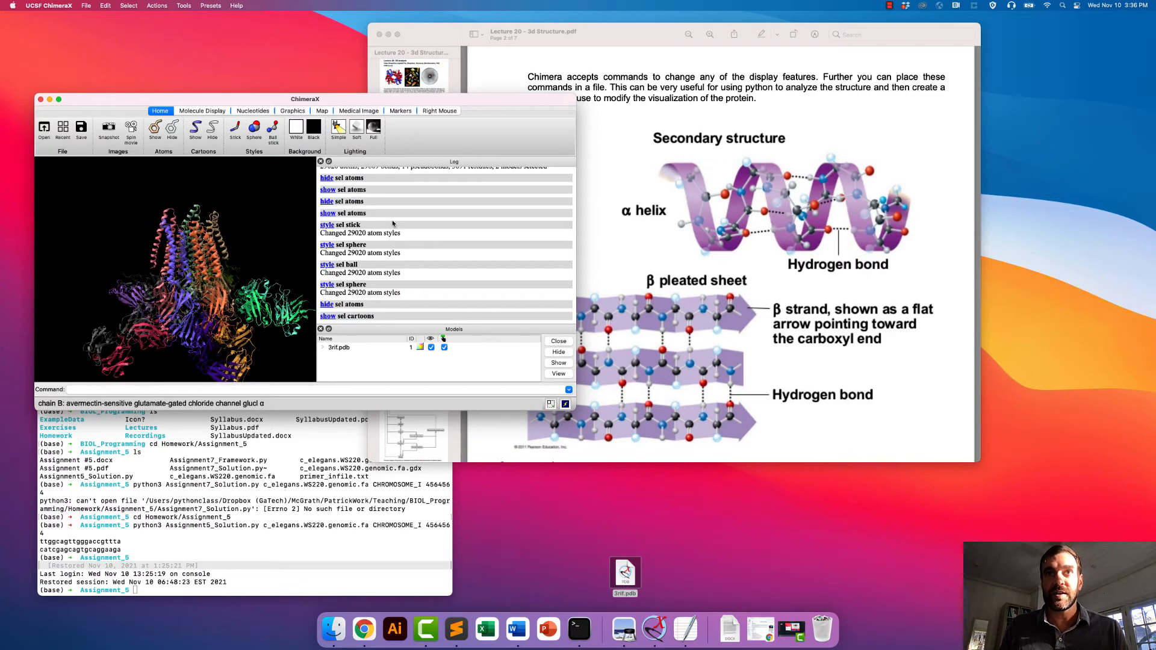
pyautogui.scroll(15, 398, 221)
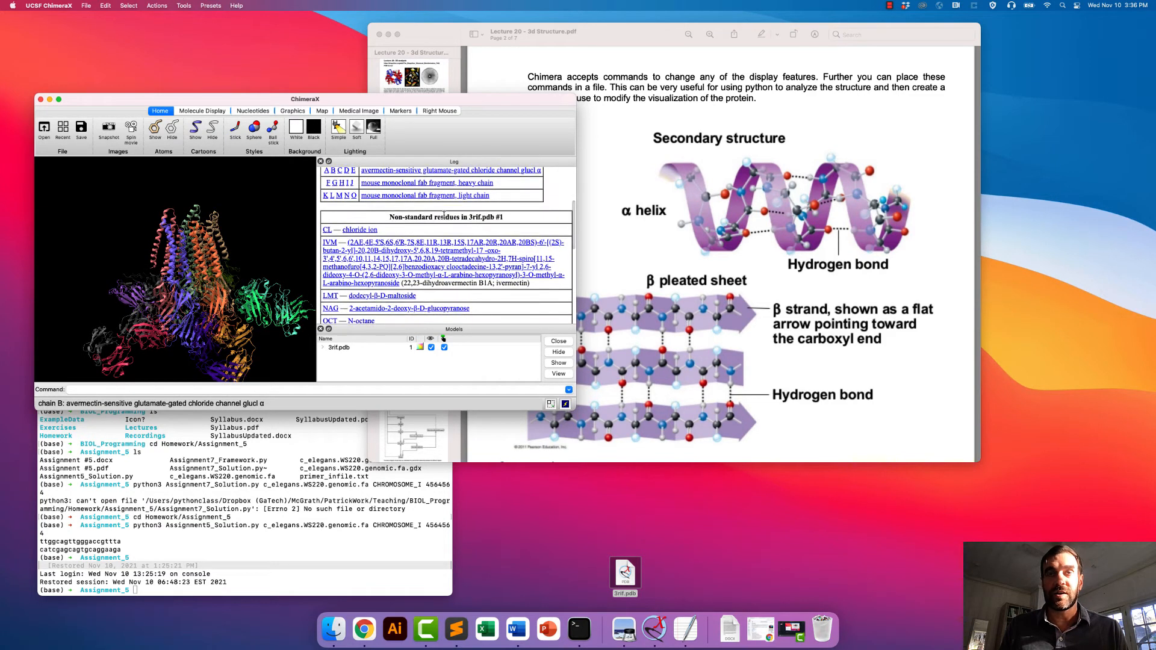
pyautogui.moveTo(197, 225); pyautogui.dragTo(193, 213)
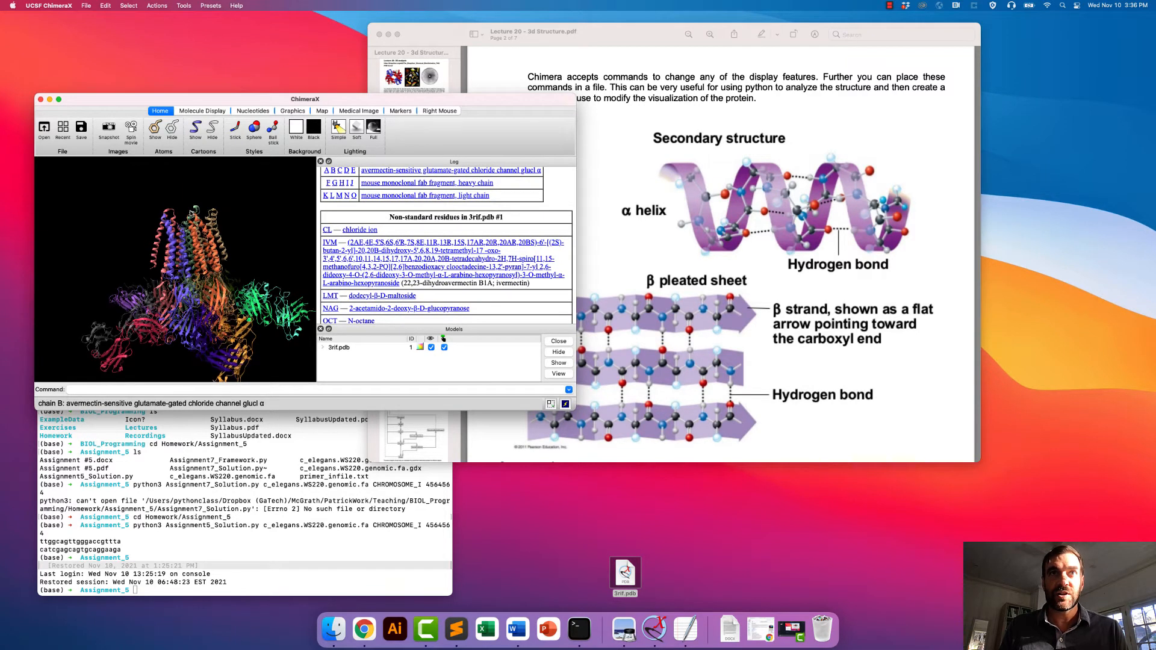
# - Select all ligands in the structure, set them to sphere style and show their atoms
pyautogui.click(137, 5)
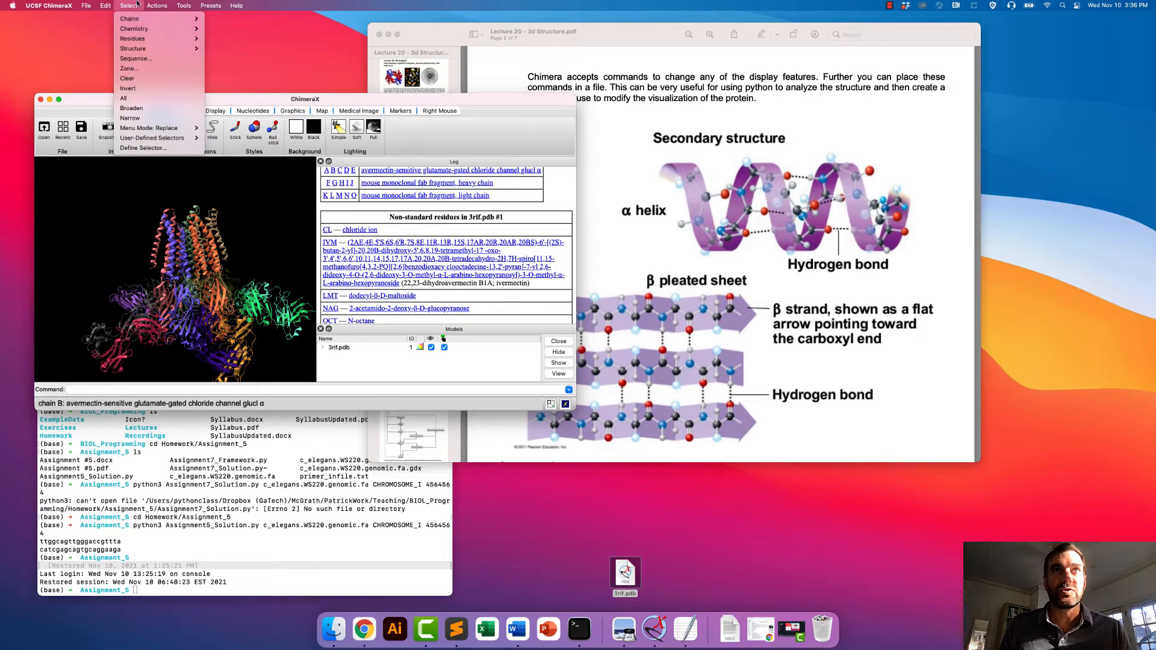
pyautogui.moveTo(137, 32)
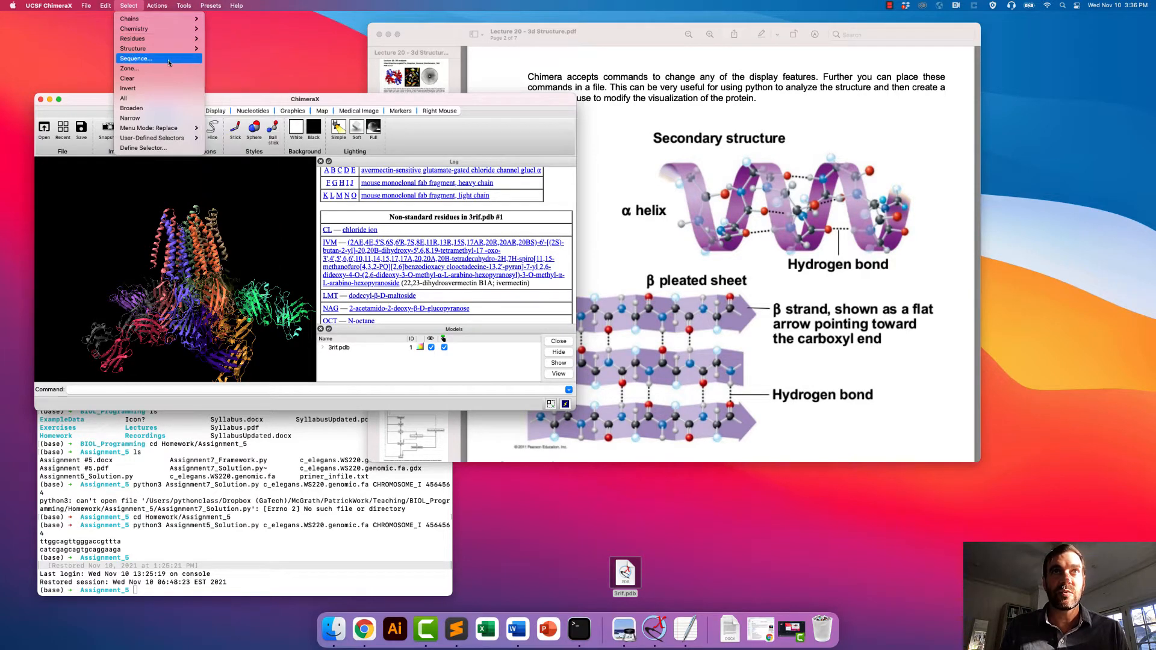
pyautogui.moveTo(167, 51)
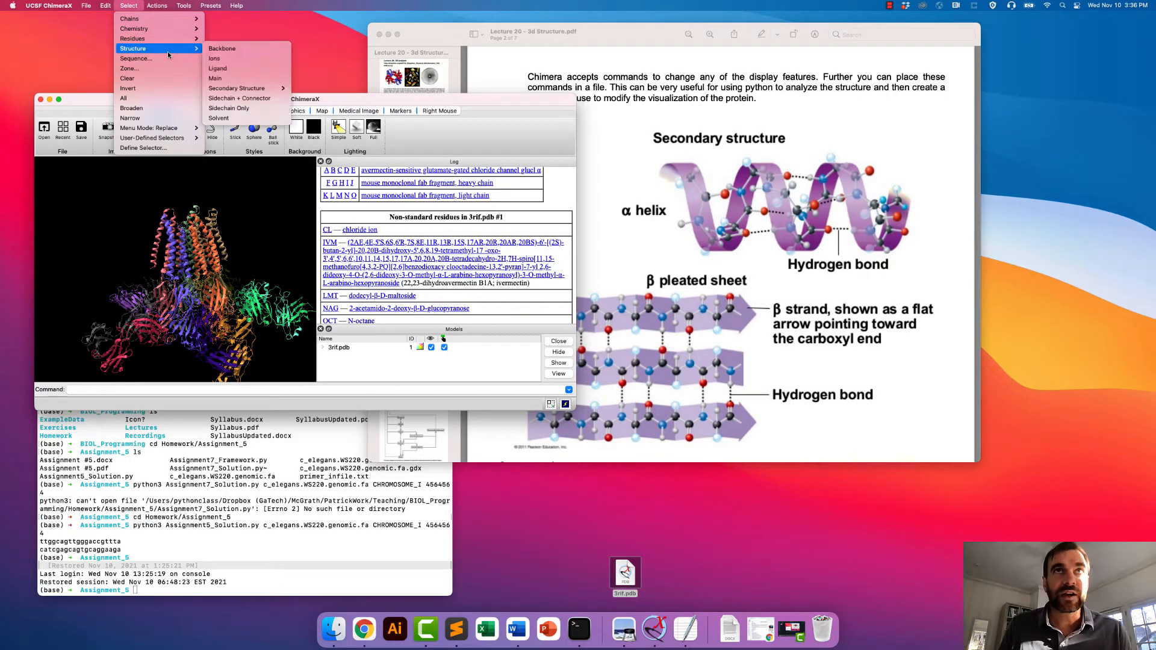
pyautogui.click(233, 73)
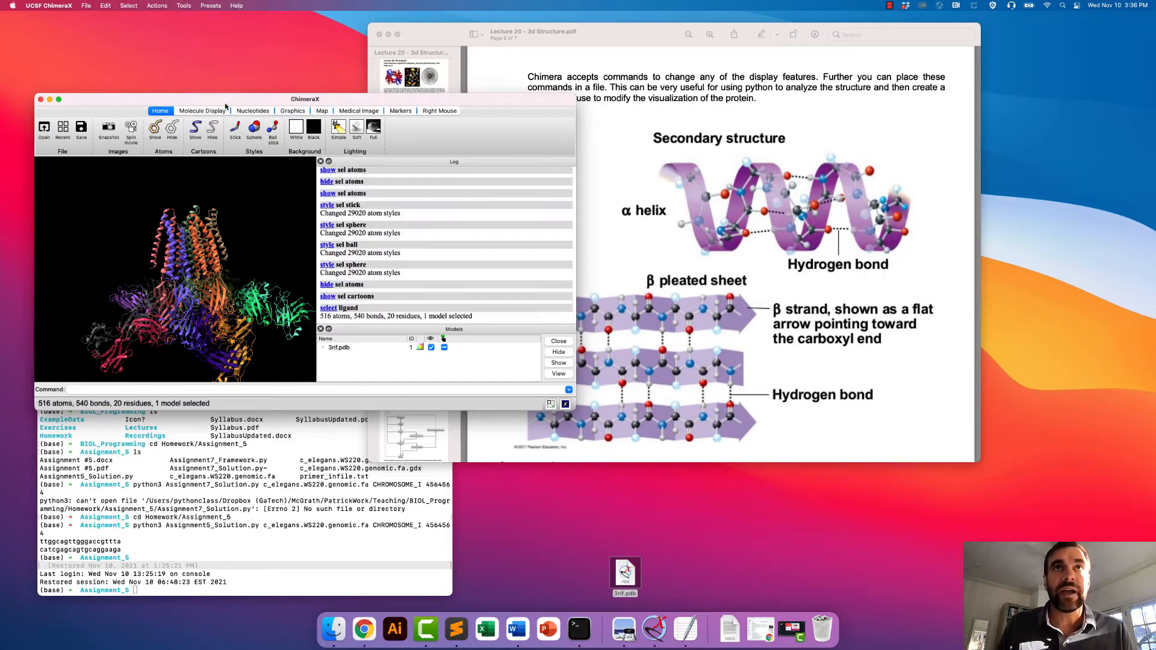
pyautogui.click(254, 128)
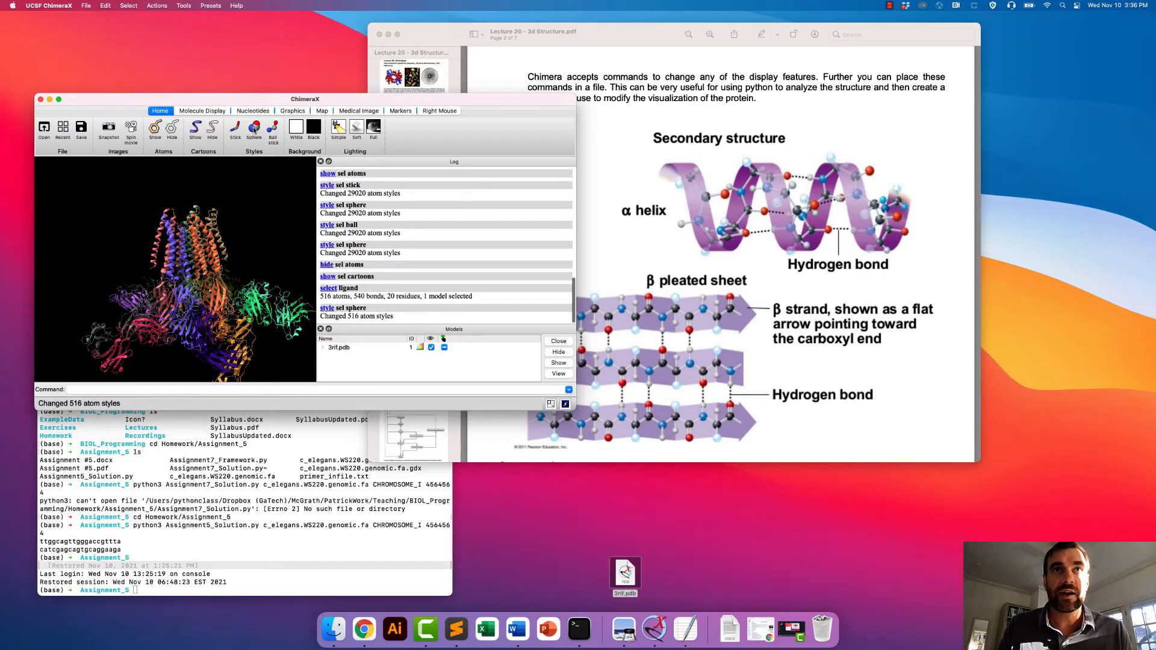
pyautogui.click(155, 128)
pyautogui.moveTo(196, 278); pyautogui.dragTo(189, 204)
pyautogui.moveTo(179, 265); pyautogui.dragTo(163, 32)
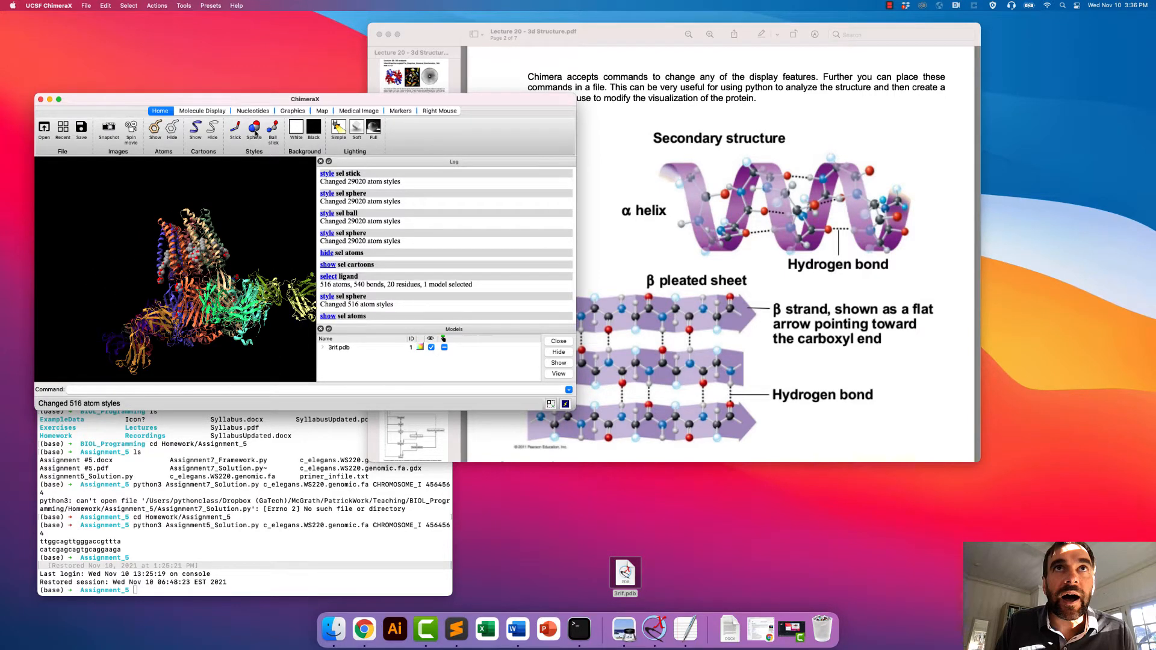
# - Switch the selected ligands to ball-and-stick style and colour them yellow
pyautogui.click(273, 128)
pyautogui.moveTo(241, 235); pyautogui.dragTo(129, 3)
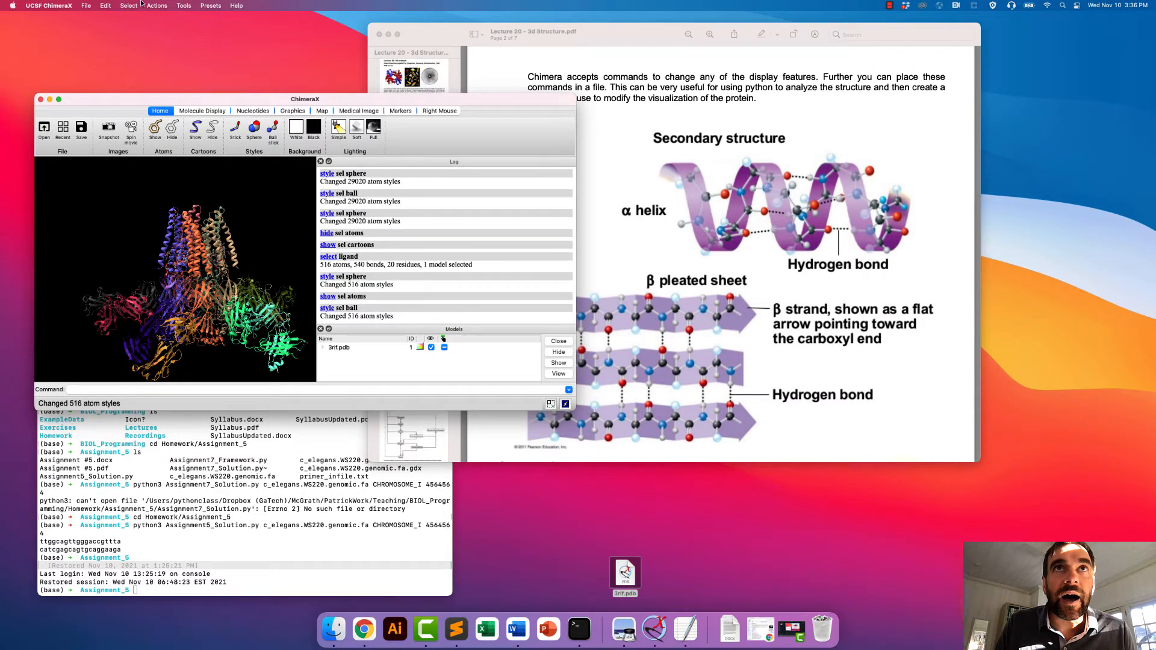
pyautogui.click(137, 5)
pyautogui.moveTo(151, 5)
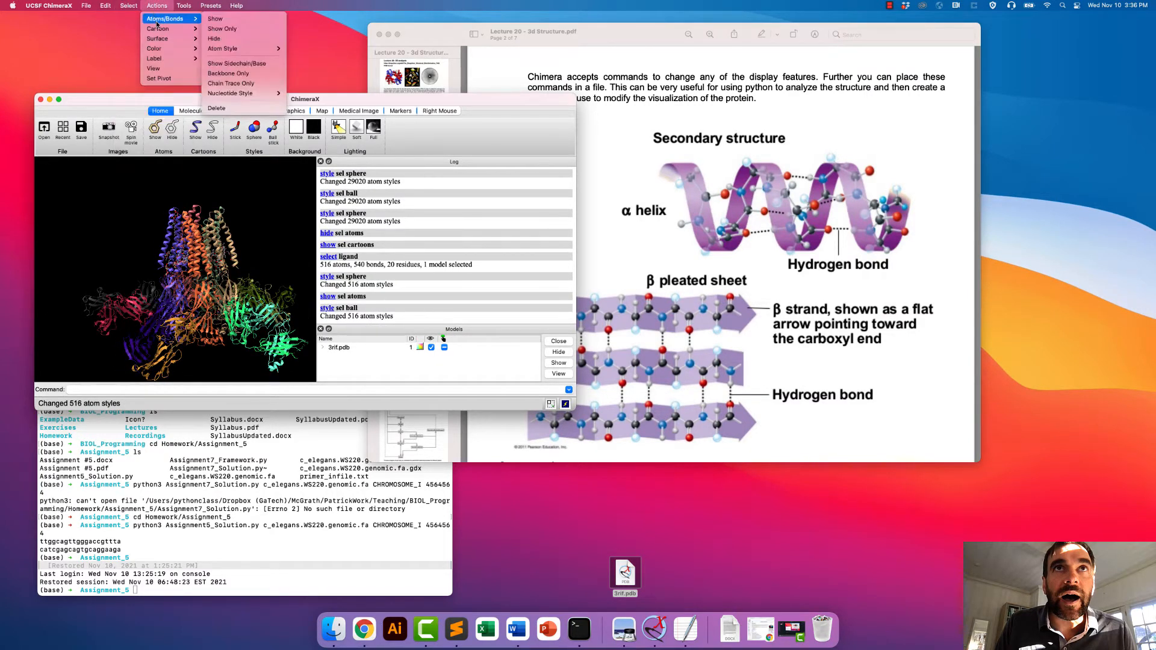
pyautogui.moveTo(165, 52)
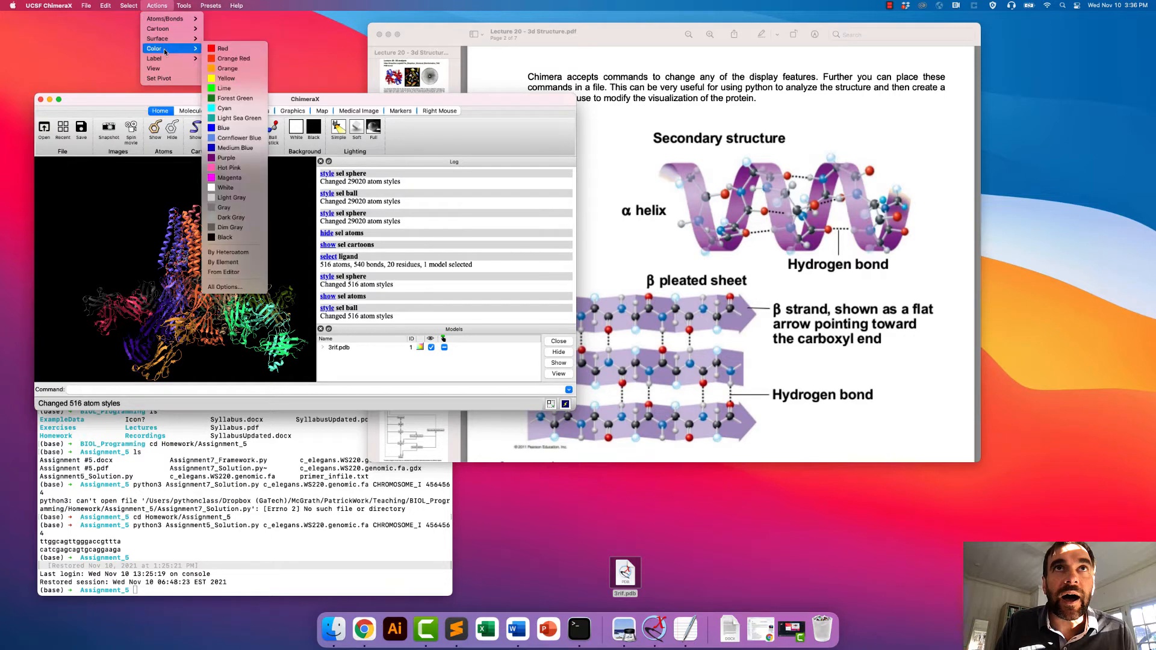
pyautogui.click(241, 80)
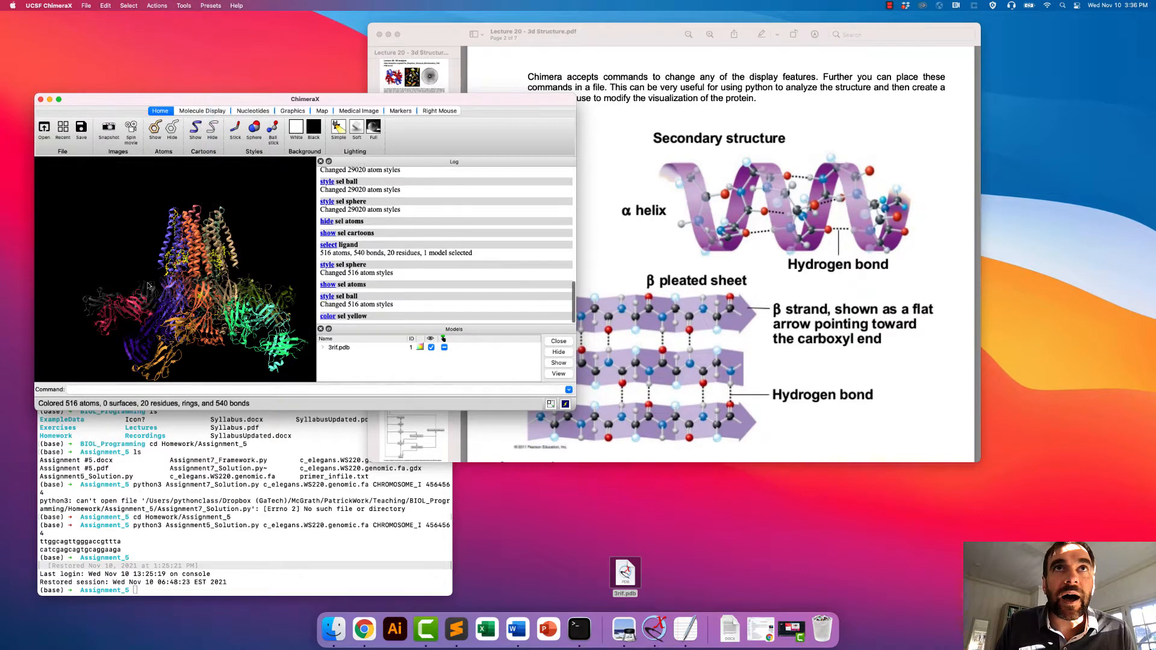
# - Examine where the yellow ligands sit among the protein's helices and chains from several angles
pyautogui.moveTo(181, 337); pyautogui.dragTo(261, 281)
pyautogui.moveTo(259, 276); pyautogui.dragTo(253, 259, button='right')
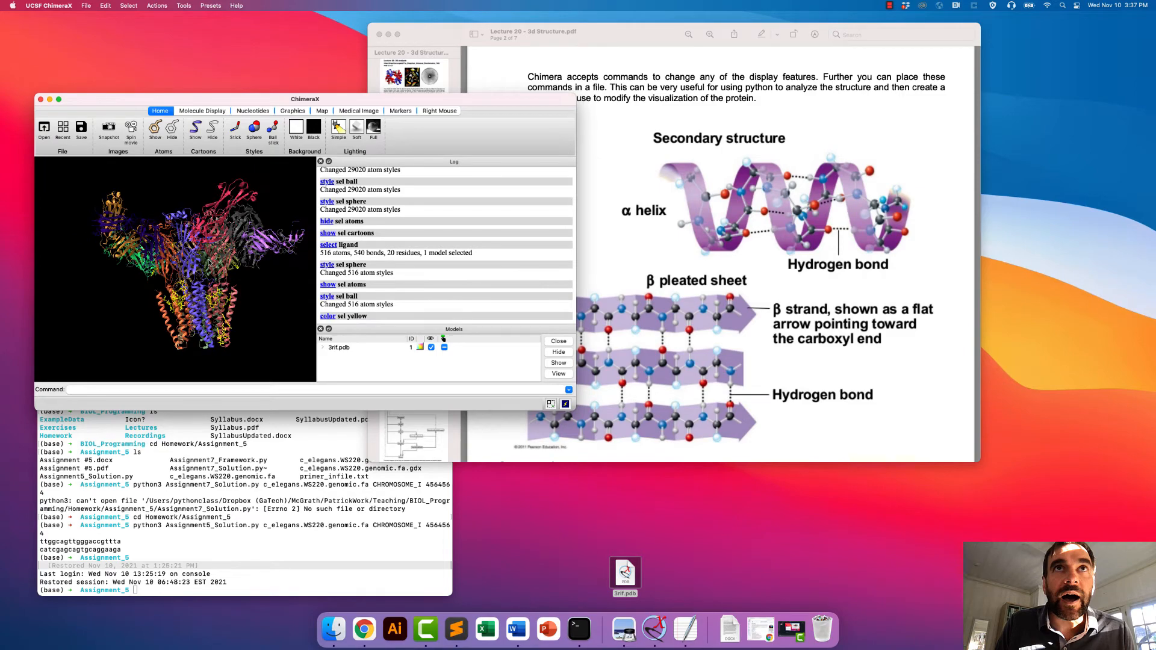
pyautogui.moveTo(212, 263); pyautogui.dragTo(248, 267)
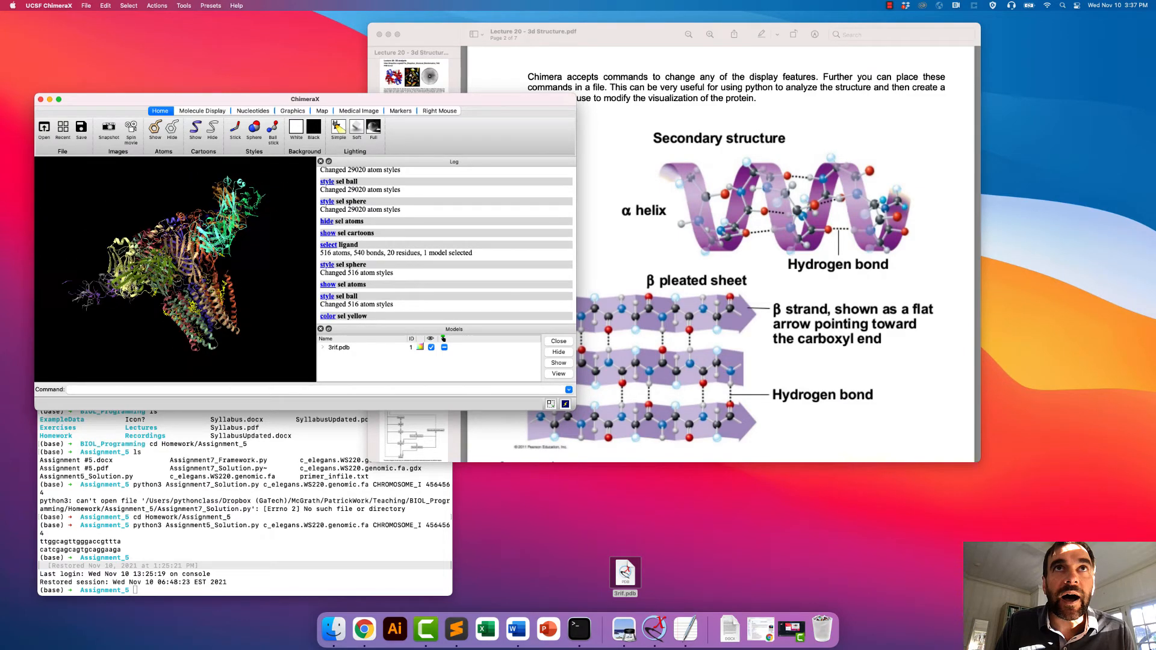
pyautogui.moveTo(143, 316); pyautogui.dragTo(199, 220)
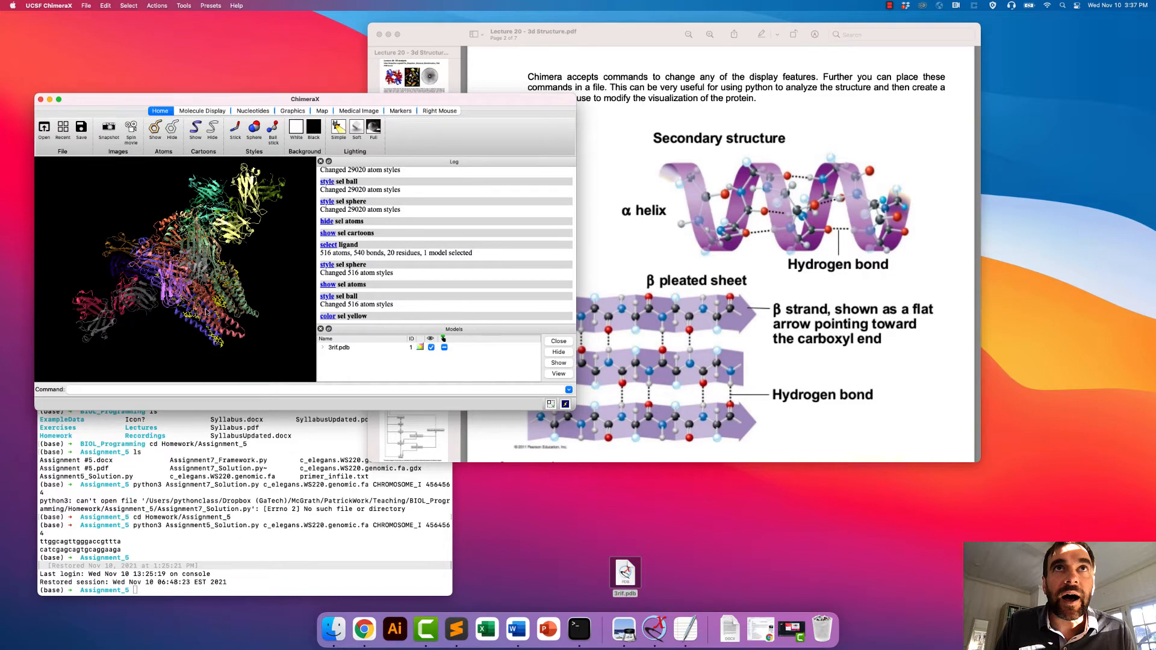
pyautogui.moveTo(206, 312); pyautogui.dragTo(247, 157)
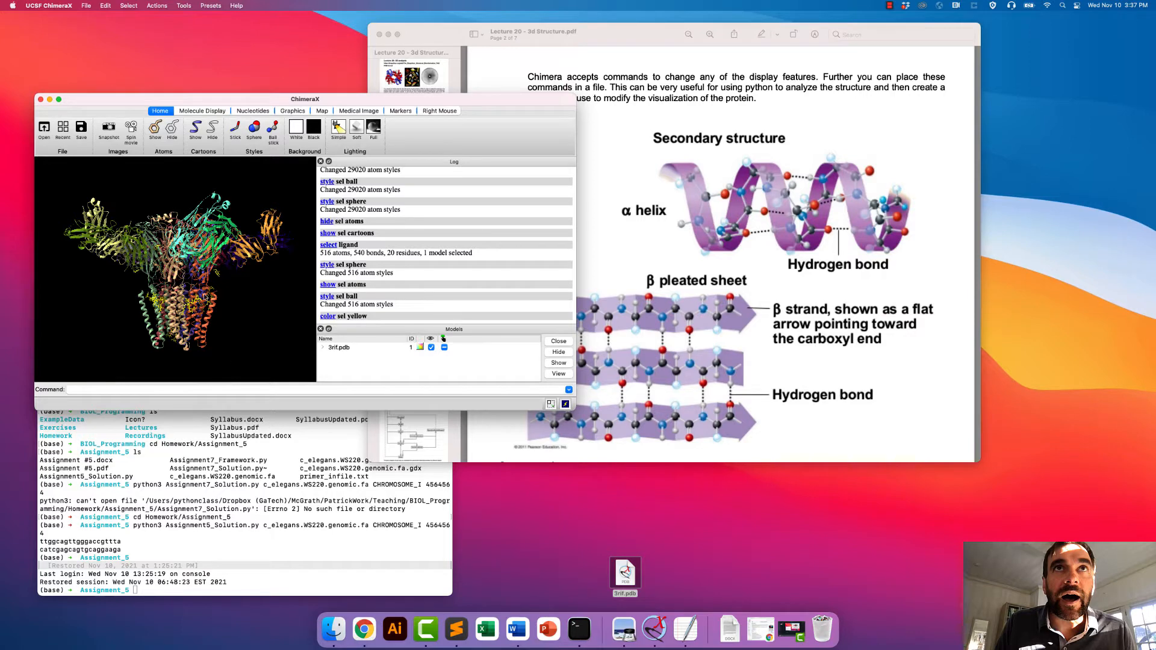
pyautogui.moveTo(193, 309); pyautogui.dragTo(197, 298)
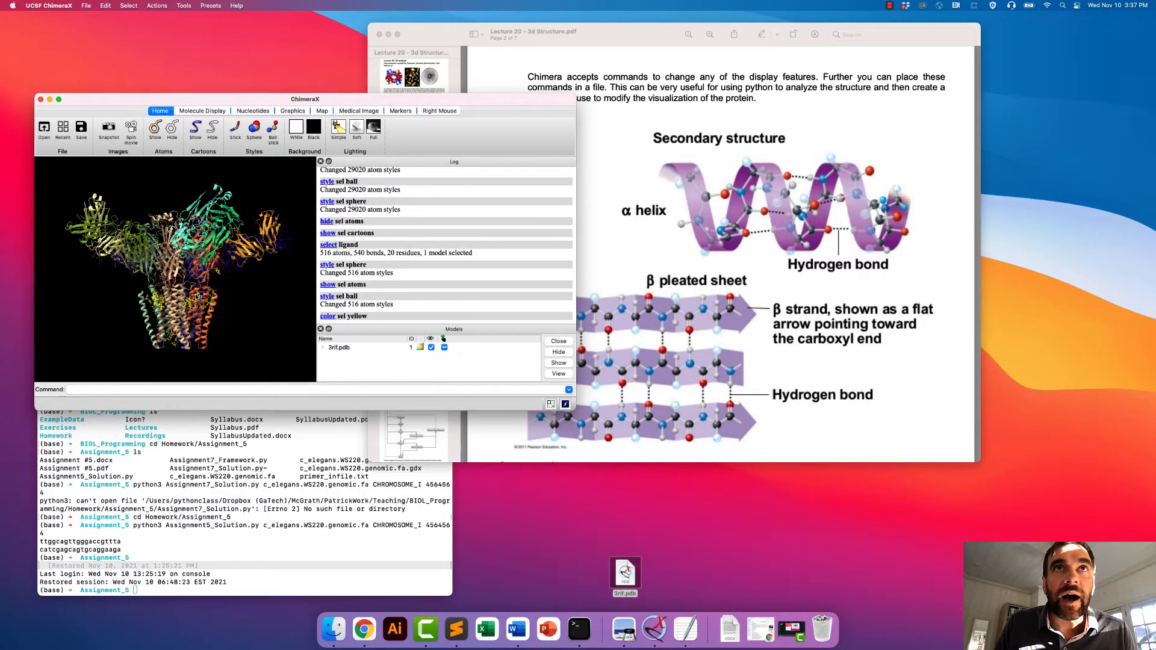
# - Select the IVM residues and colour them red
pyautogui.click(129, 5)
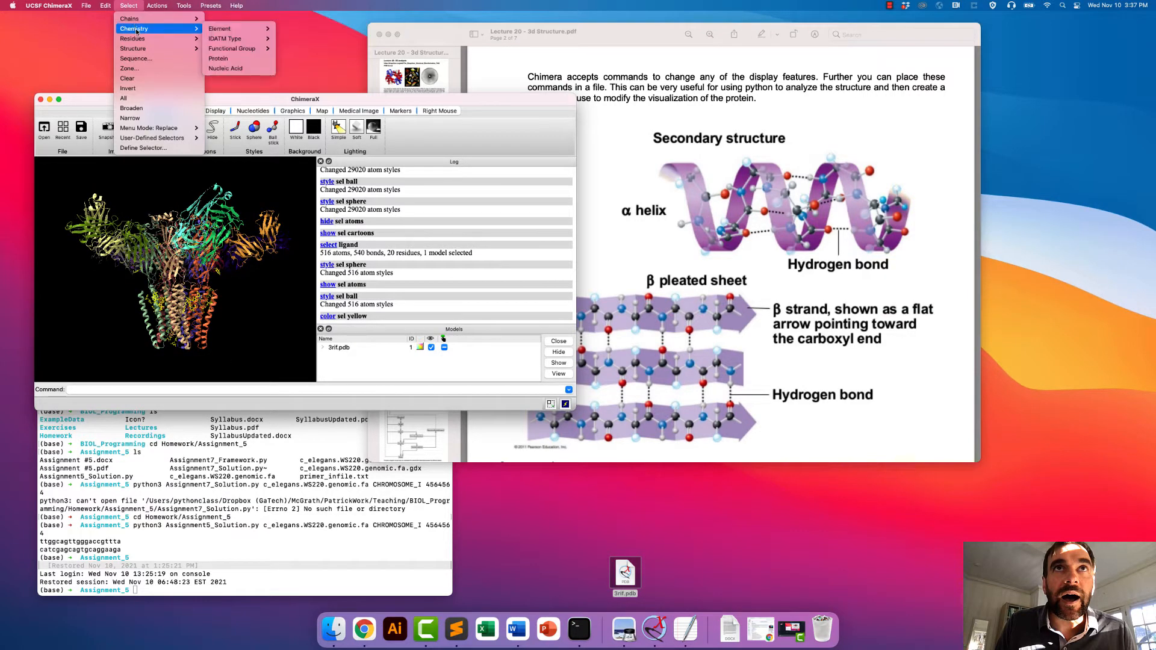
pyautogui.moveTo(143, 51)
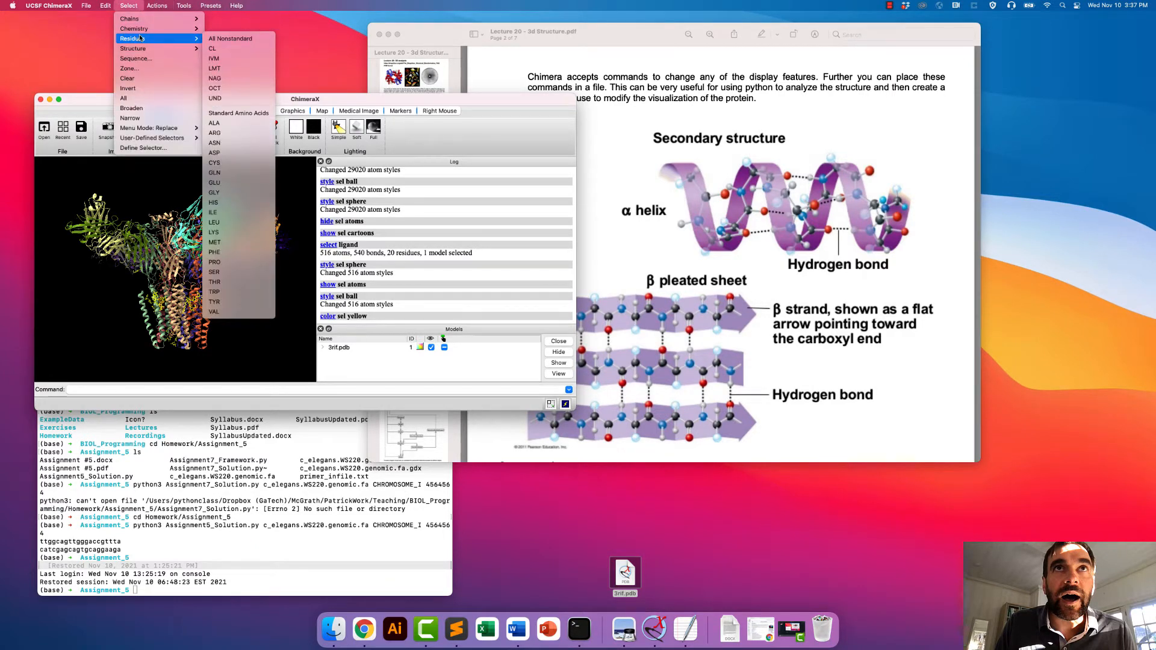
pyautogui.click(216, 58)
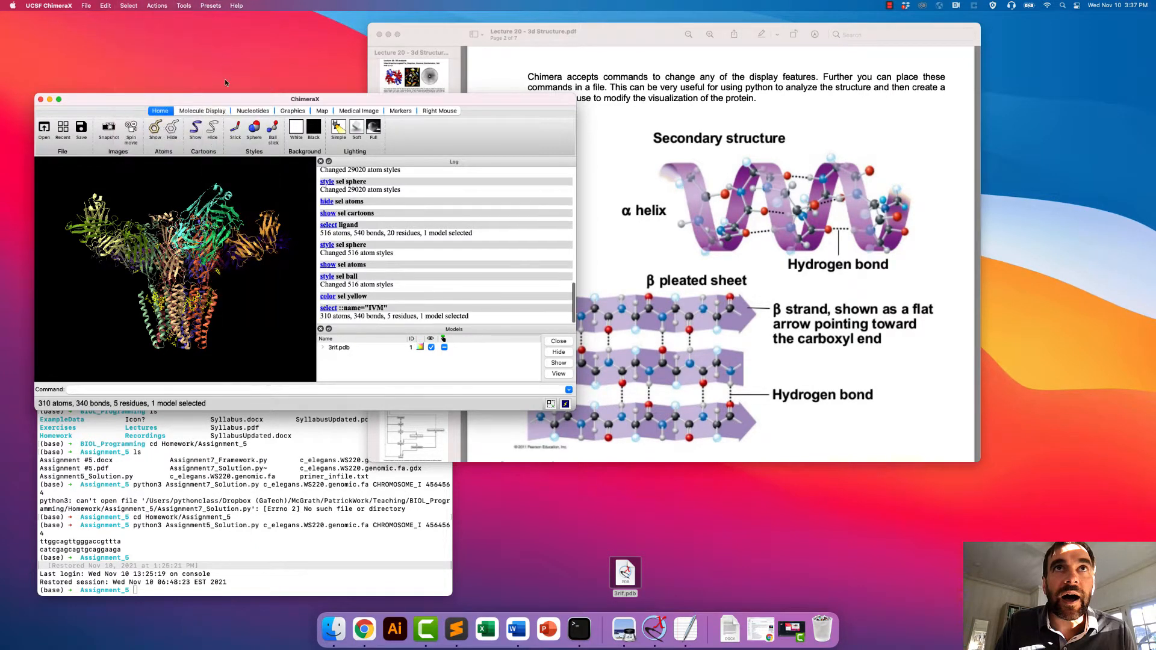
pyautogui.click(156, 5)
pyautogui.moveTo(172, 51)
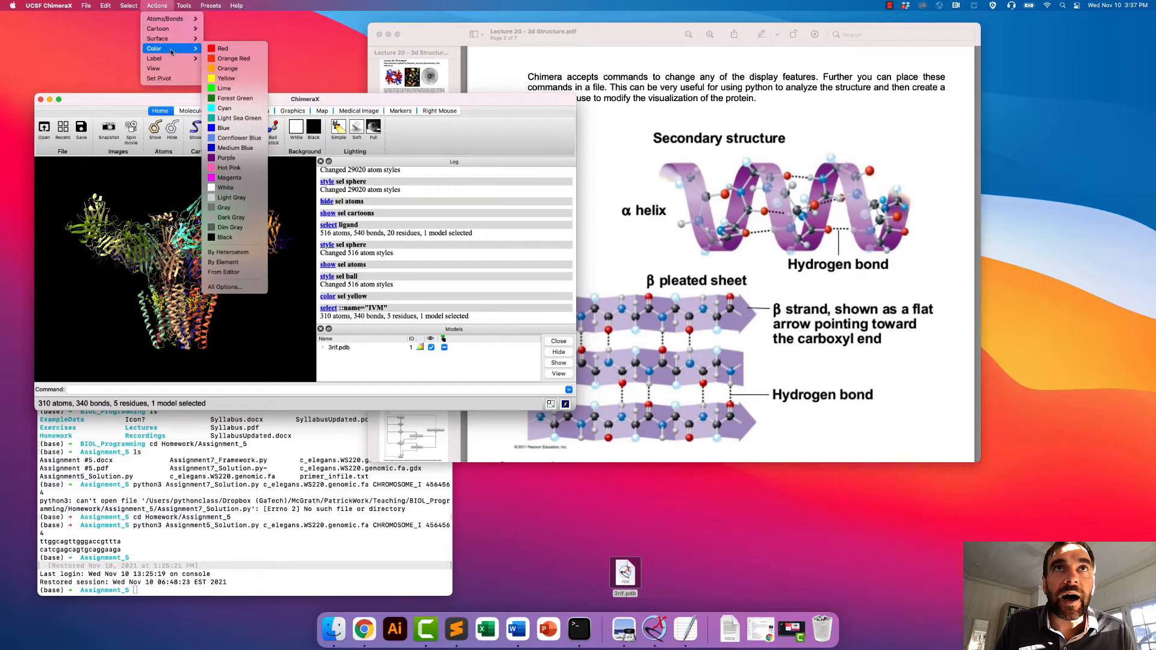
pyautogui.click(235, 52)
pyautogui.moveTo(217, 318); pyautogui.dragTo(236, 303)
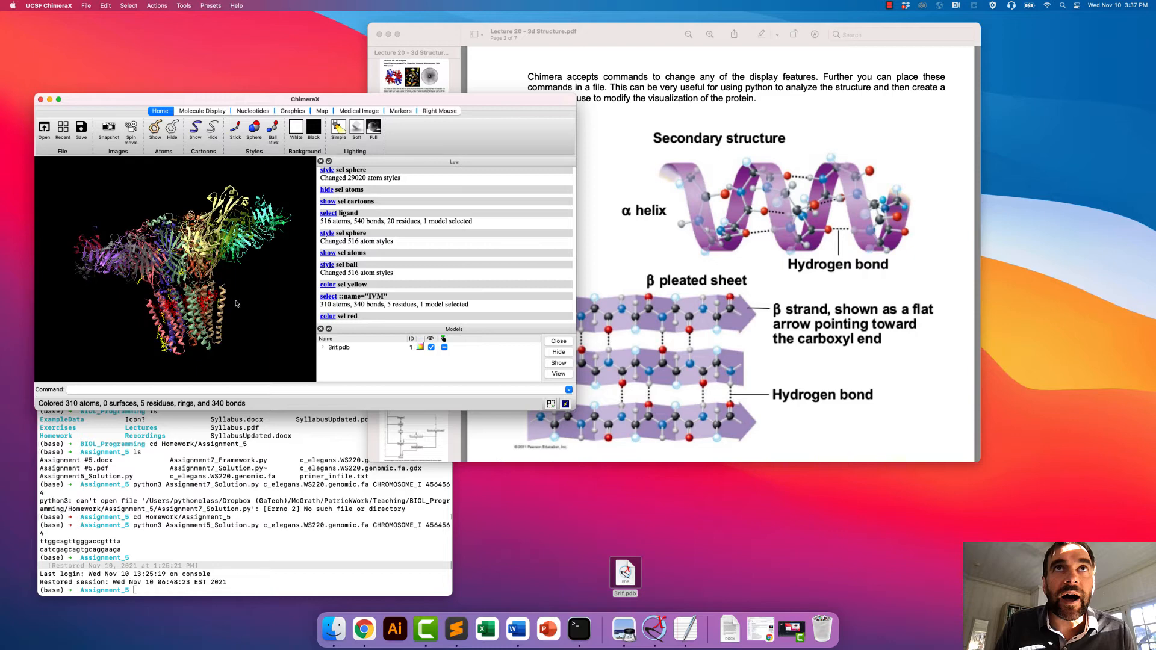
pyautogui.moveTo(102, 244); pyautogui.dragTo(175, 225)
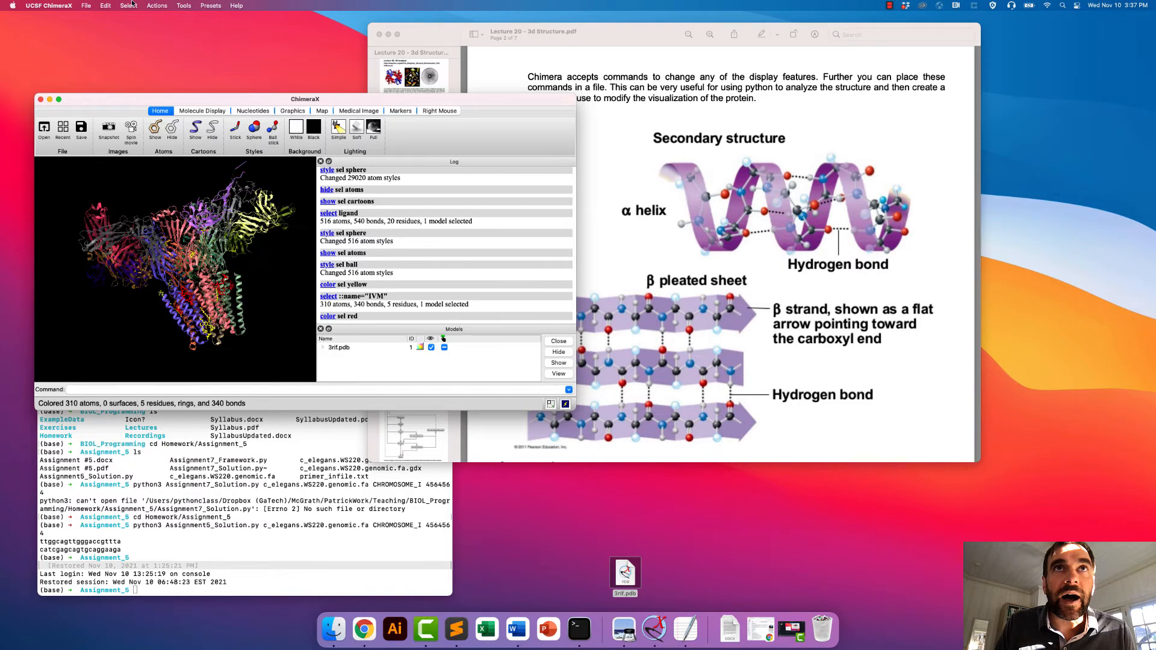
# - Select the LMT residues and colour them lime
pyautogui.click(144, 3)
pyautogui.moveTo(142, 38)
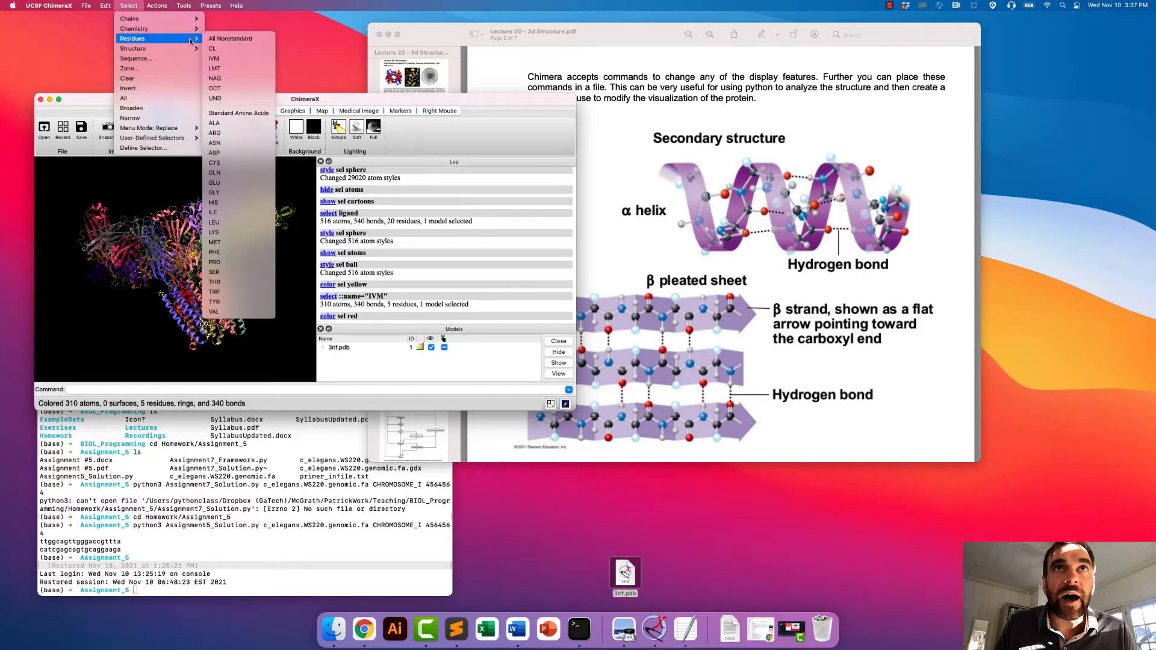
pyautogui.click(224, 69)
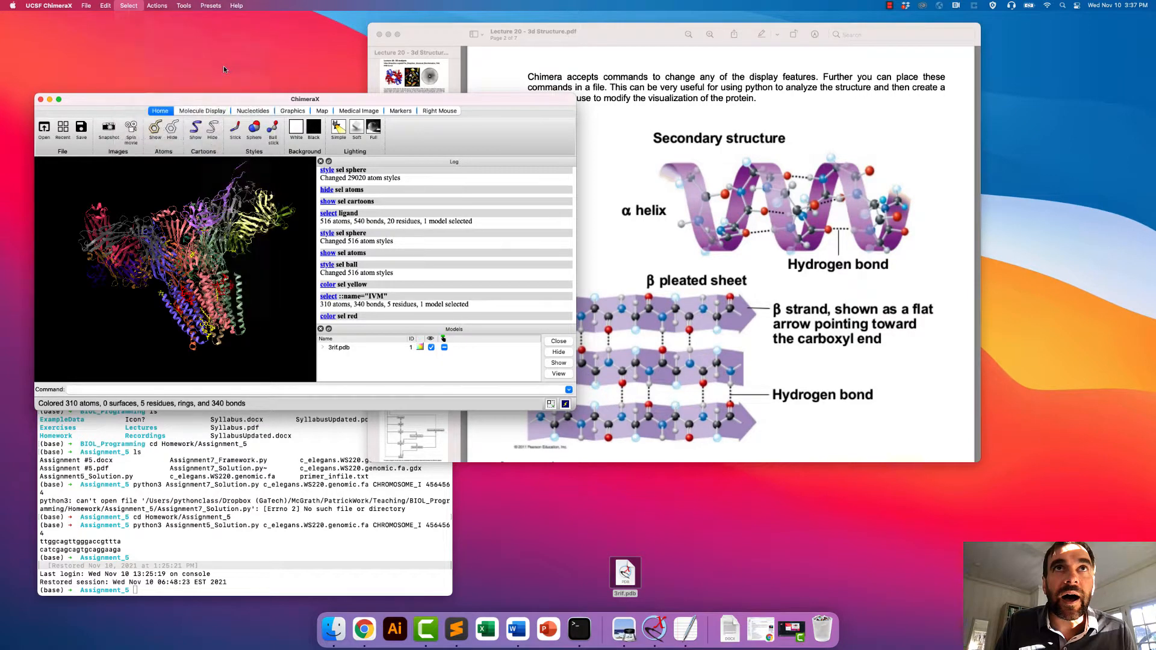
pyautogui.click(128, 4)
pyautogui.moveTo(157, 6)
pyautogui.moveTo(171, 53)
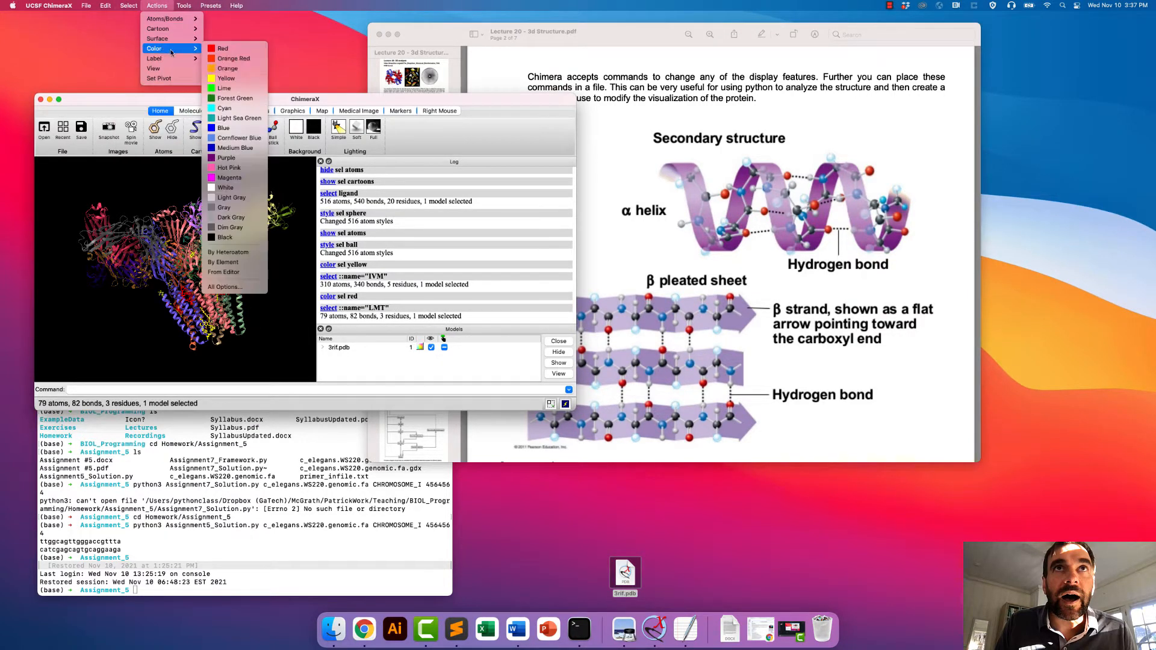
pyautogui.click(241, 88)
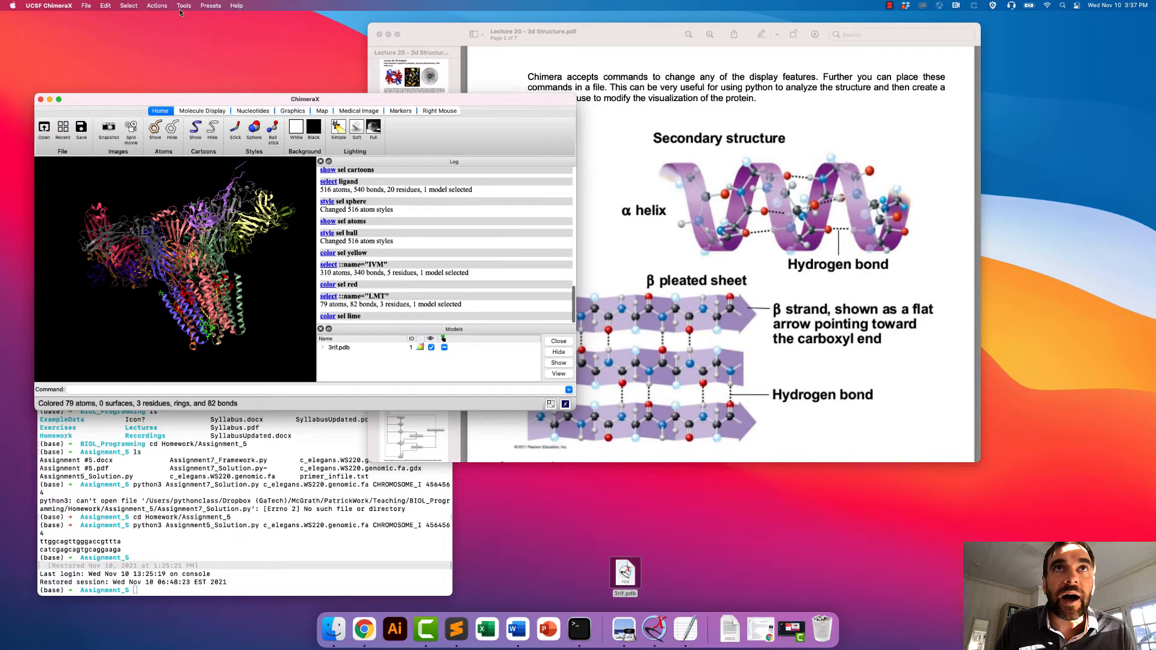
# - Select the NAG residues and colour them lime
pyautogui.click(128, 5)
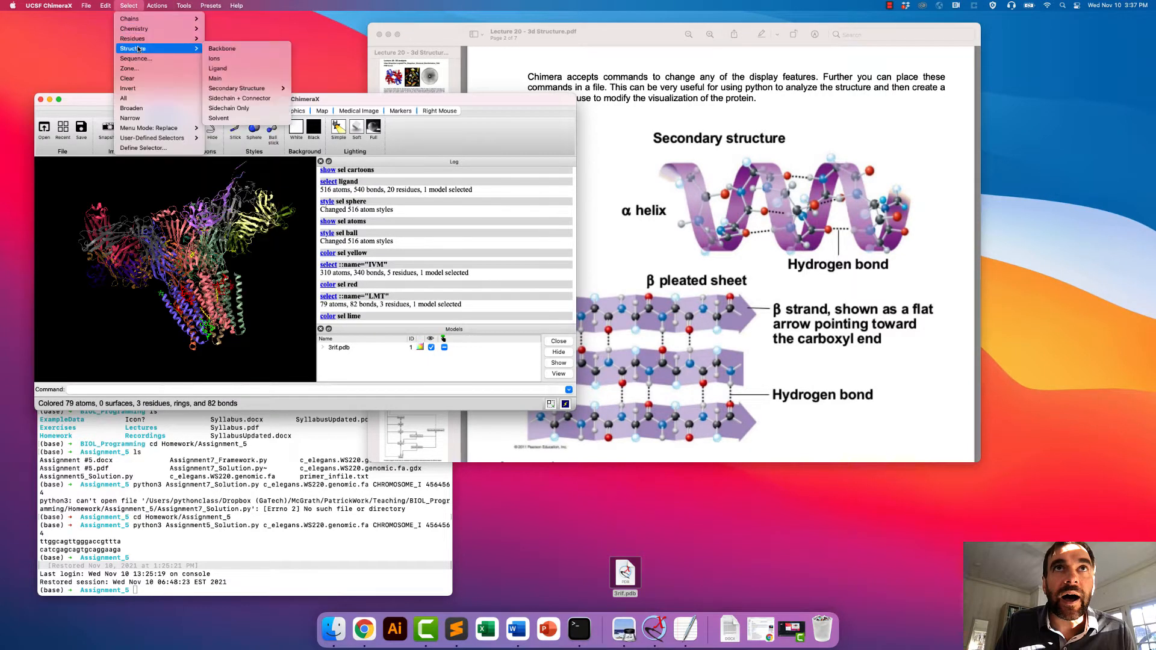
pyautogui.moveTo(145, 30)
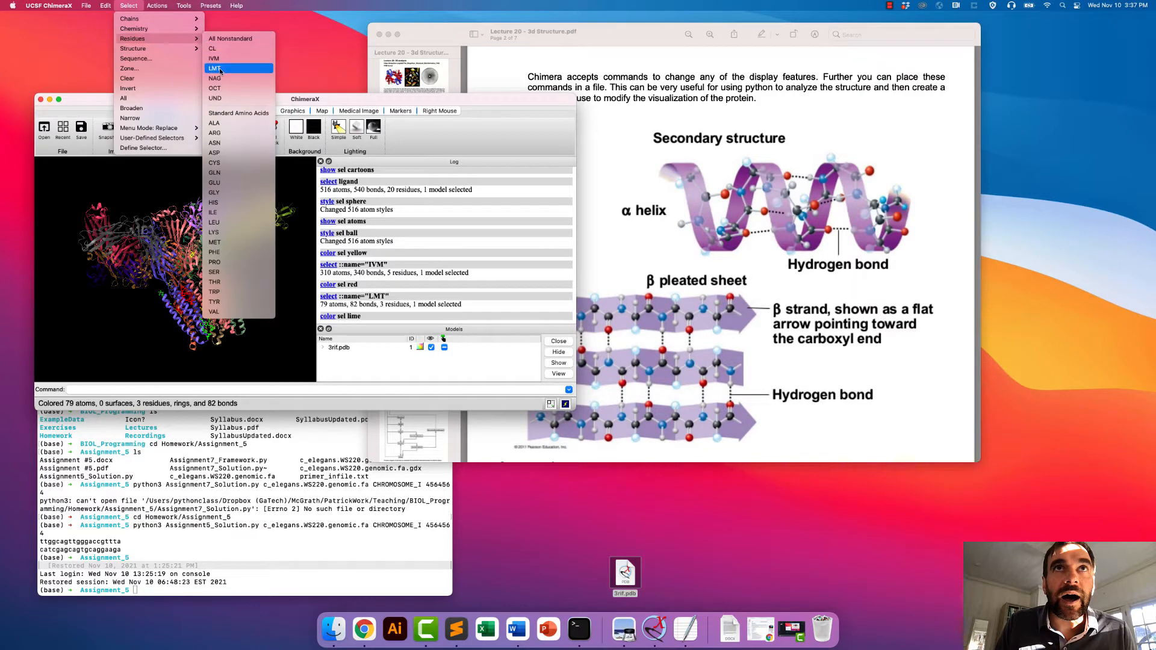
pyautogui.click(214, 78)
pyautogui.click(129, 4)
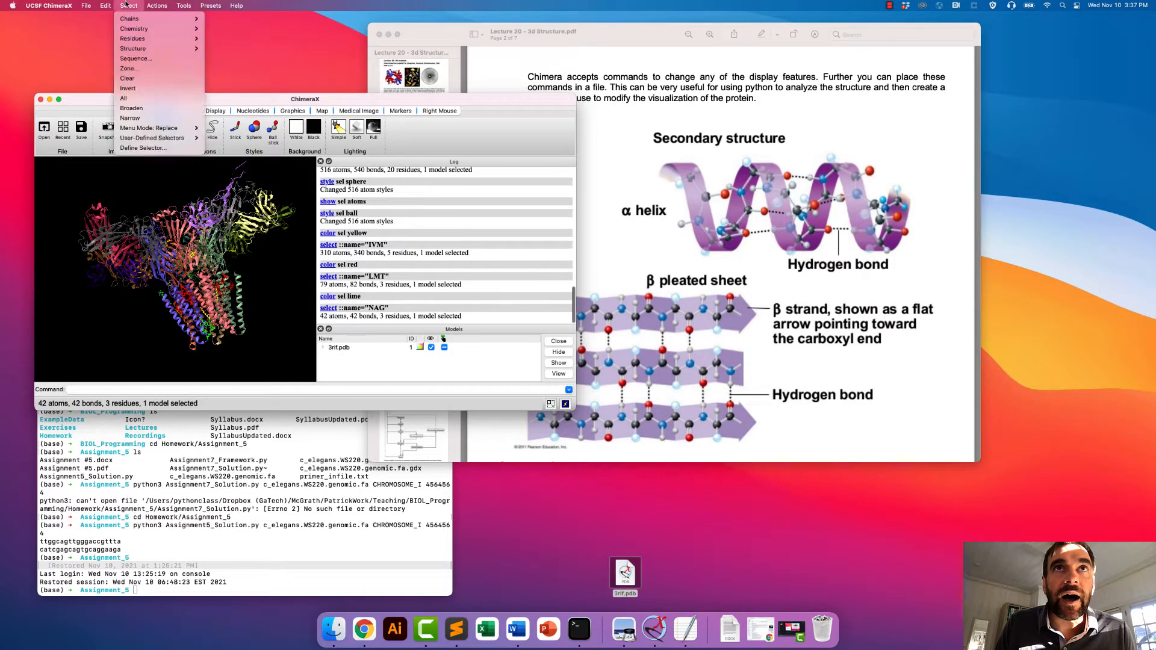
pyautogui.moveTo(147, 4)
pyautogui.moveTo(154, 48)
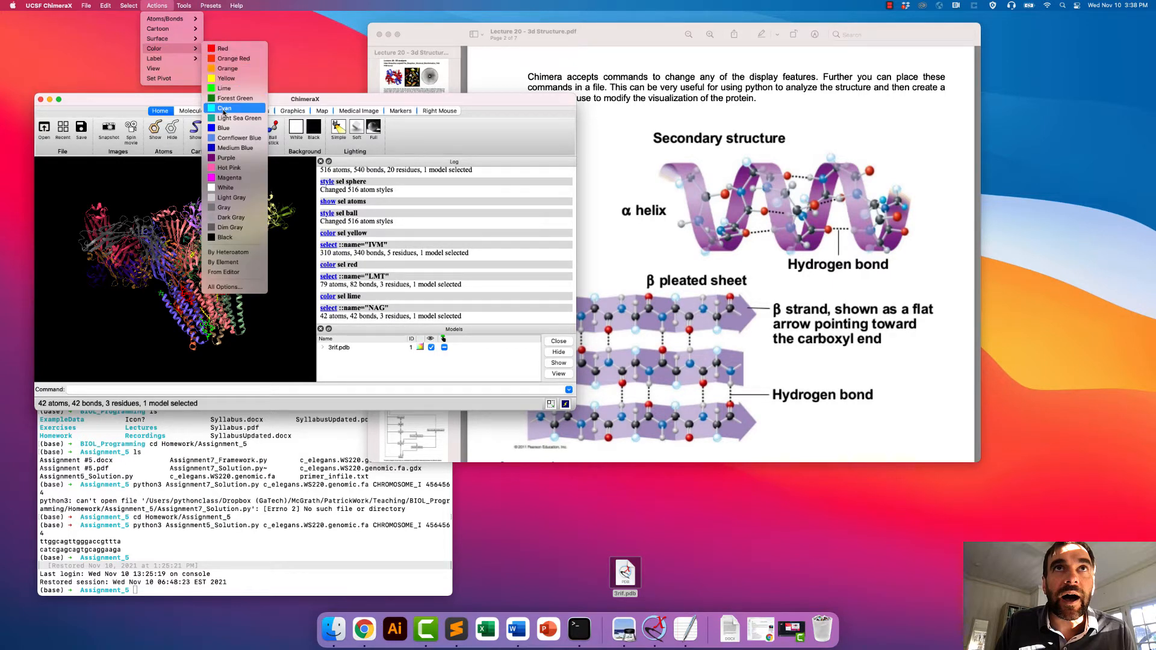
pyautogui.click(224, 88)
pyautogui.click(134, 4)
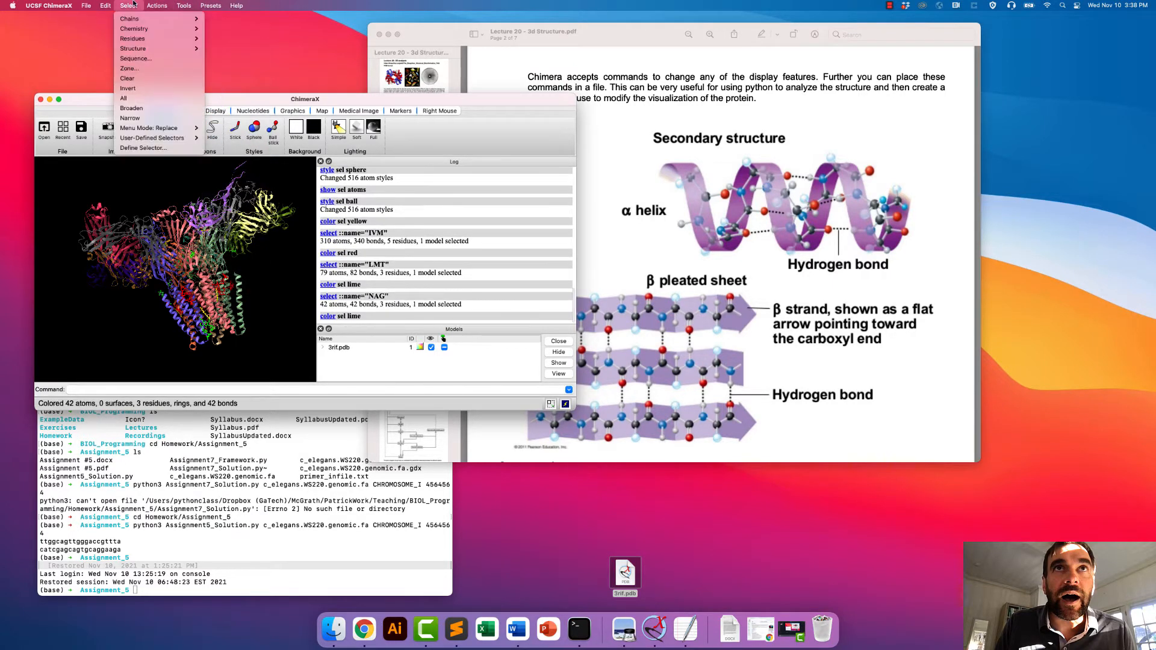
# - Select the OCT residues and colour them lime
pyautogui.moveTo(132, 42)
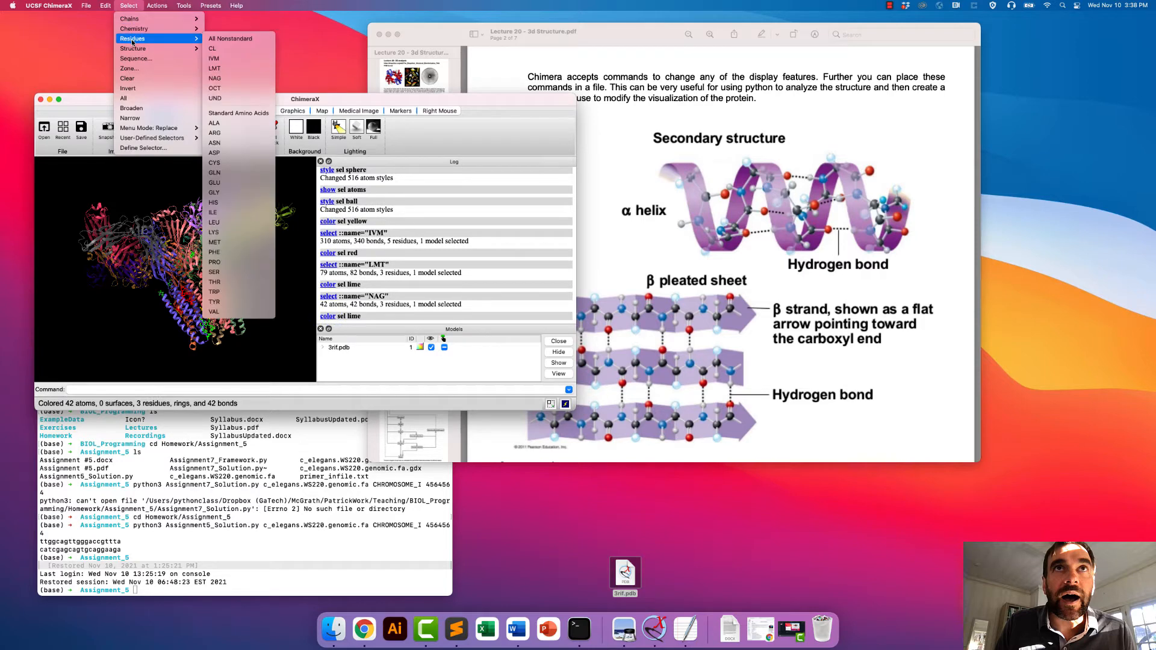
pyautogui.click(215, 88)
pyautogui.click(157, 5)
pyautogui.moveTo(161, 47)
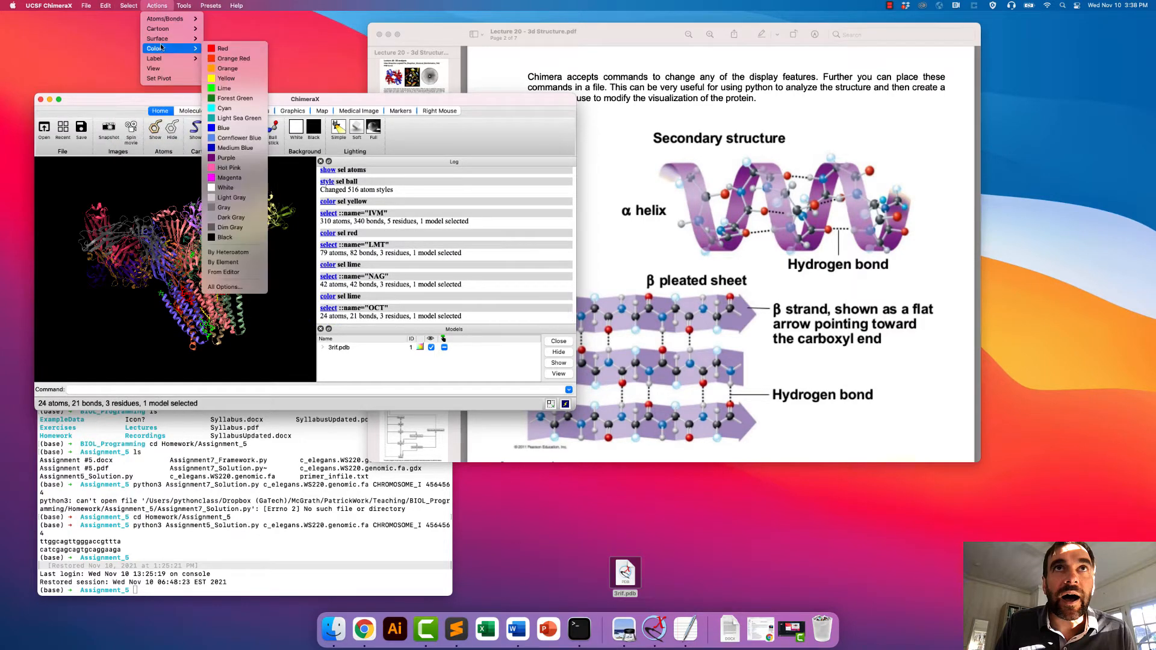
pyautogui.click(231, 88)
# - Select the UND residues and colour them lime
pyautogui.click(129, 6)
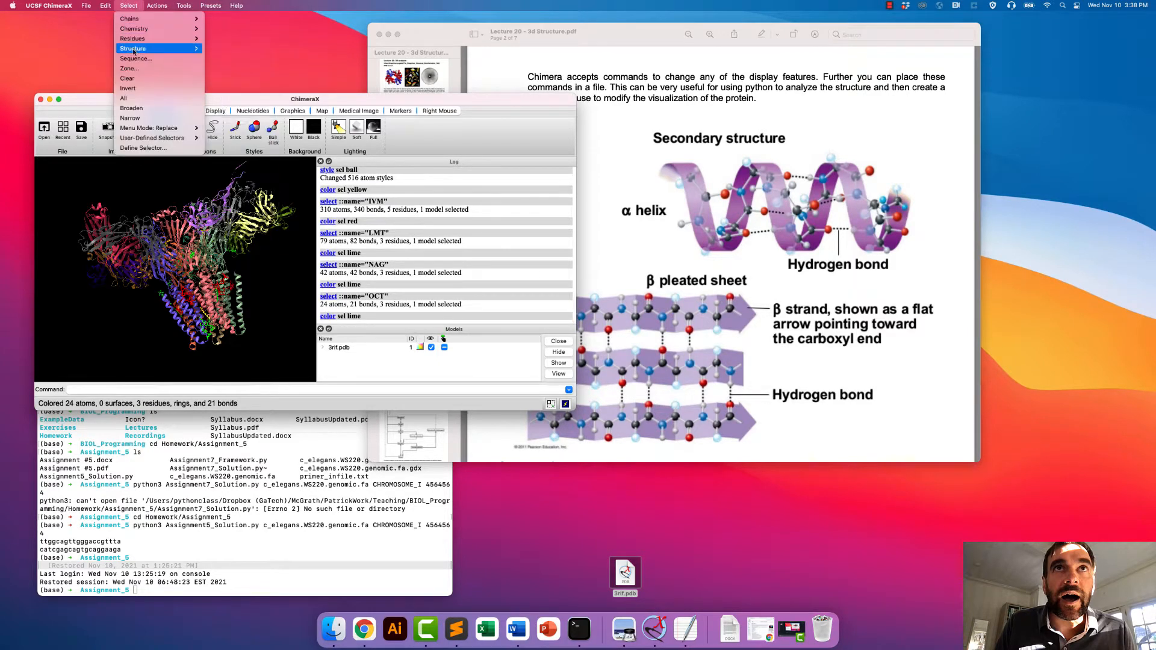
pyautogui.moveTo(156, 38)
pyautogui.click(215, 98)
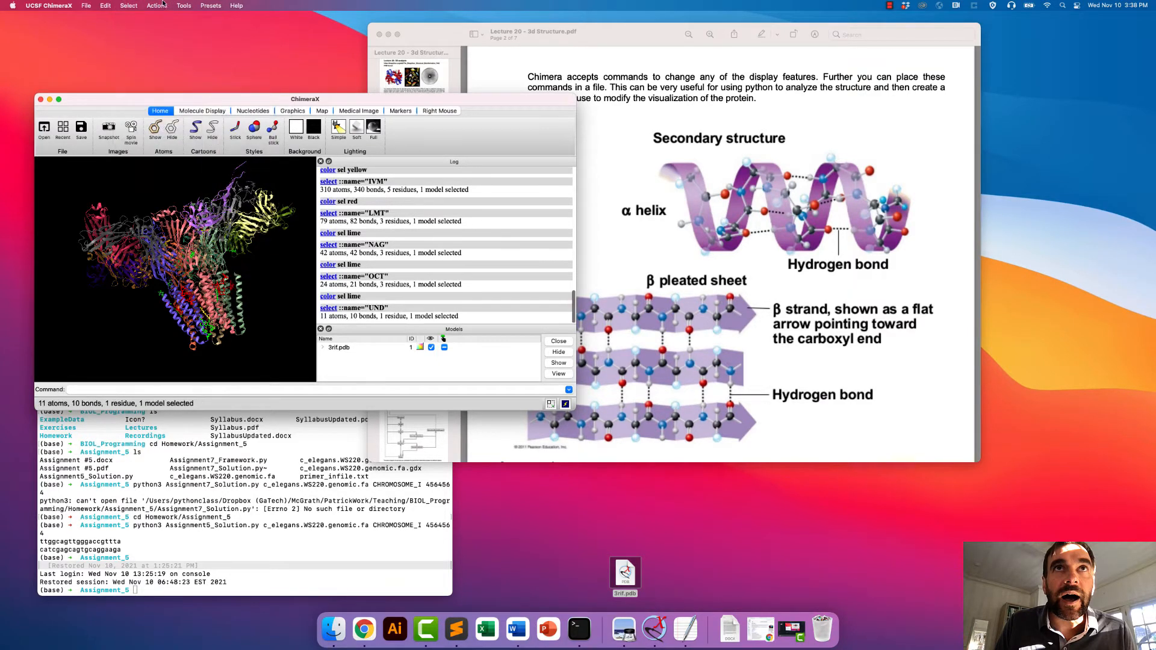
pyautogui.click(157, 5)
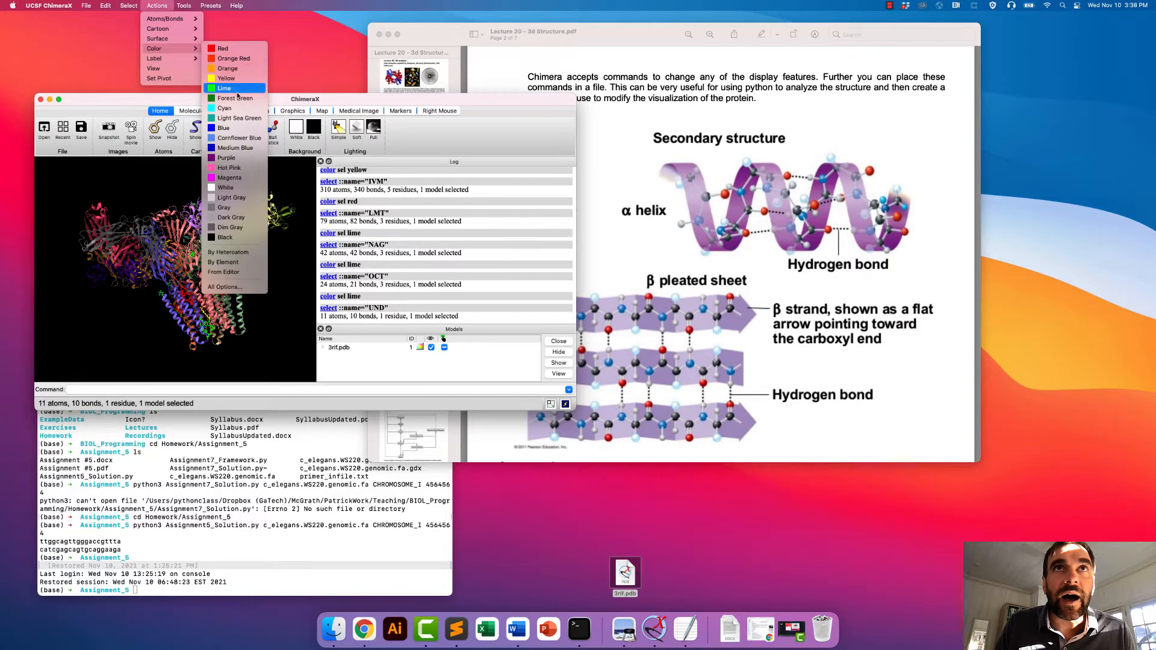
pyautogui.click(237, 89)
# - Examine the red, lime and yellow ligands up close from several angles and identify the ivermectin and glutamic acid molecules
pyautogui.moveTo(181, 253); pyautogui.dragTo(205, 239)
pyautogui.scroll(5, 199, 292)
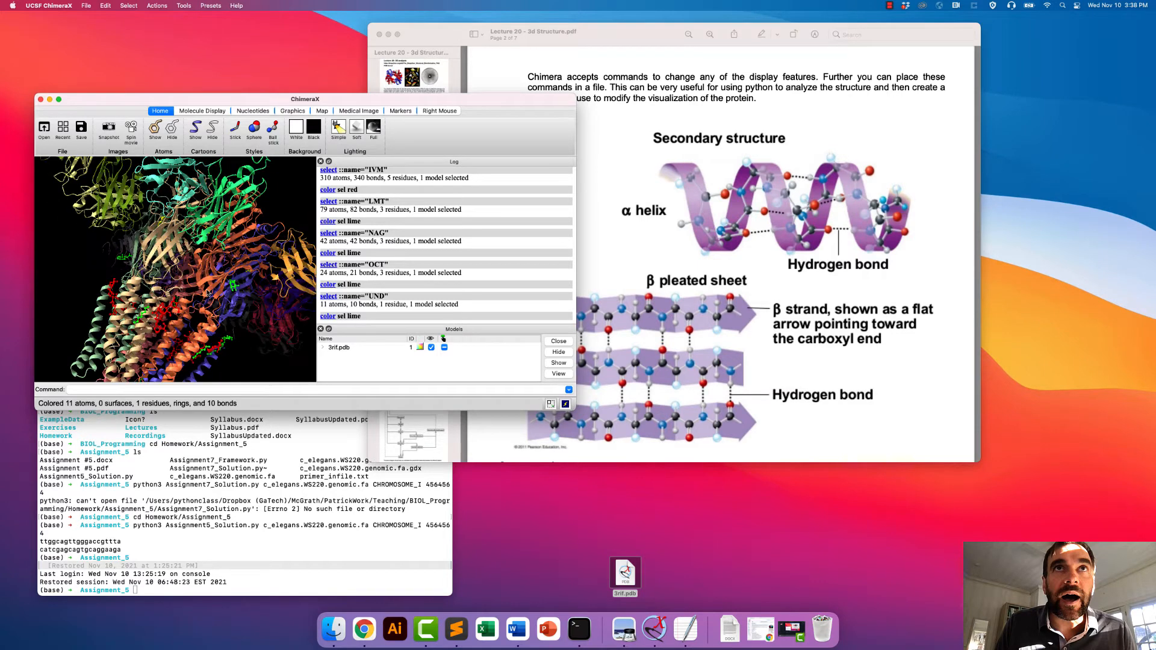
pyautogui.moveTo(157, 326); pyautogui.dragTo(218, 359)
pyautogui.scroll(3, 220, 360)
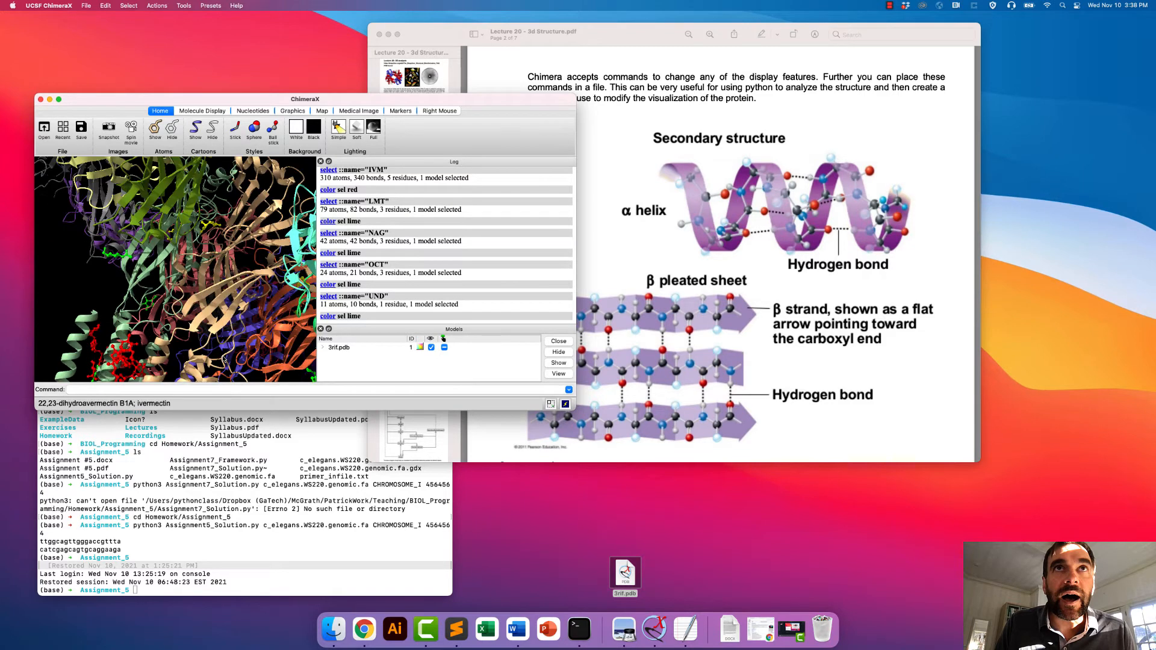
pyautogui.moveTo(112, 360); pyautogui.dragTo(129, 311)
pyautogui.moveTo(84, 335)
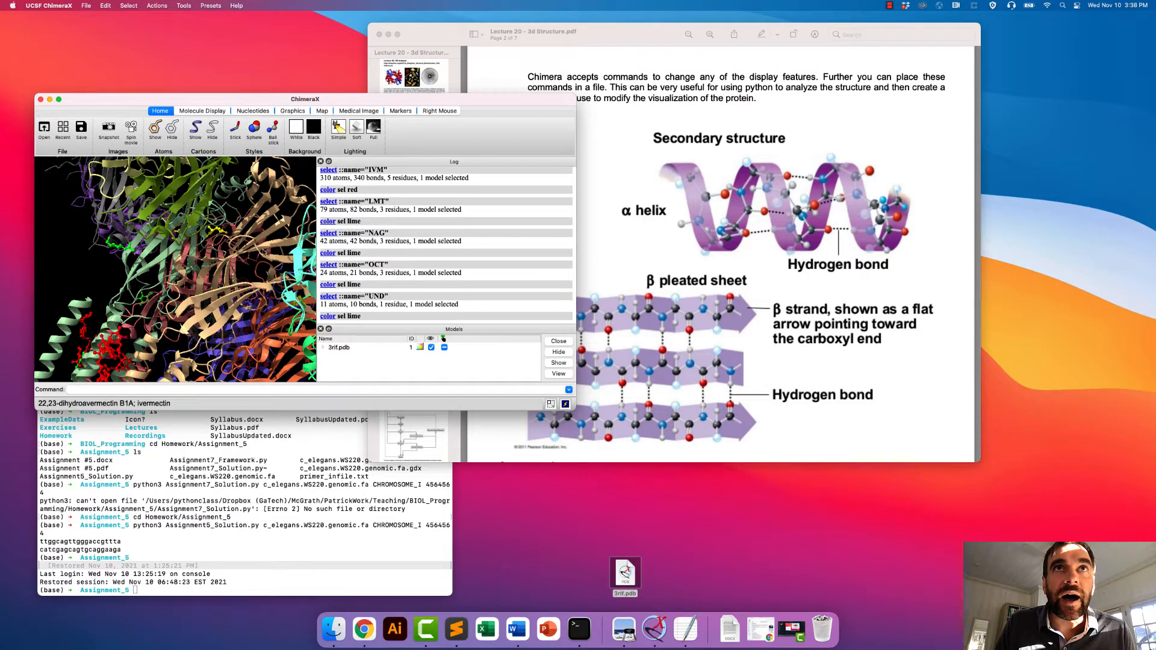
pyautogui.moveTo(57, 347); pyautogui.dragTo(181, 260)
pyautogui.moveTo(166, 256)
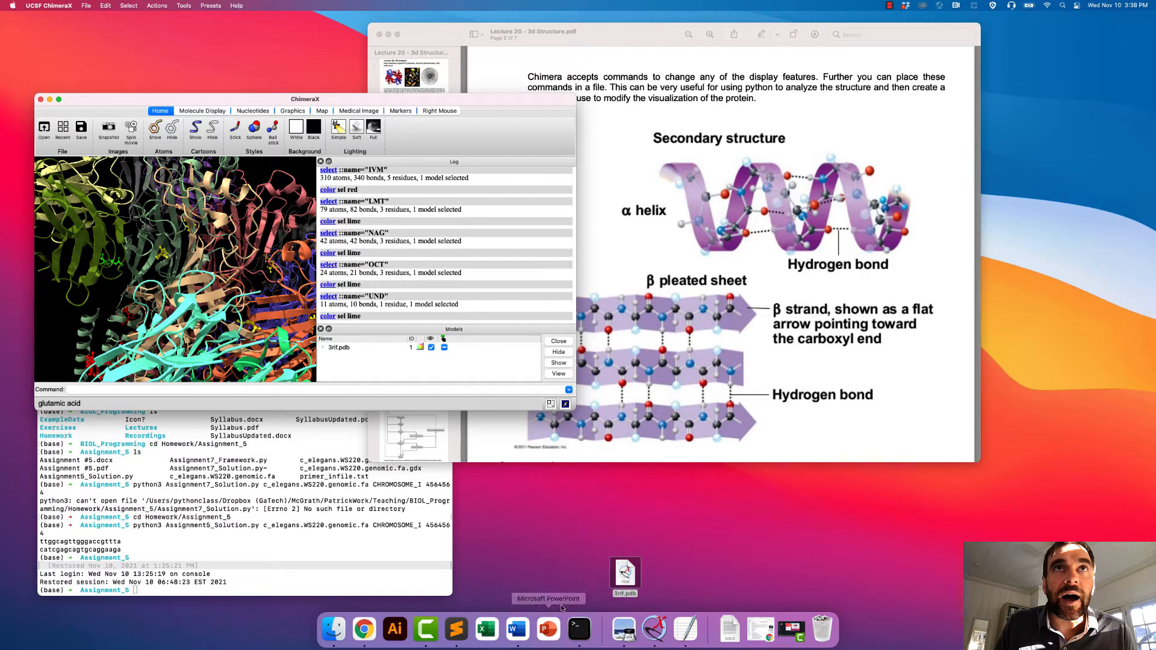
# - Switch to Chrome and find the small-molecule ligand table on the RCSB PDB page for 3RIF
pyautogui.click(372, 633)
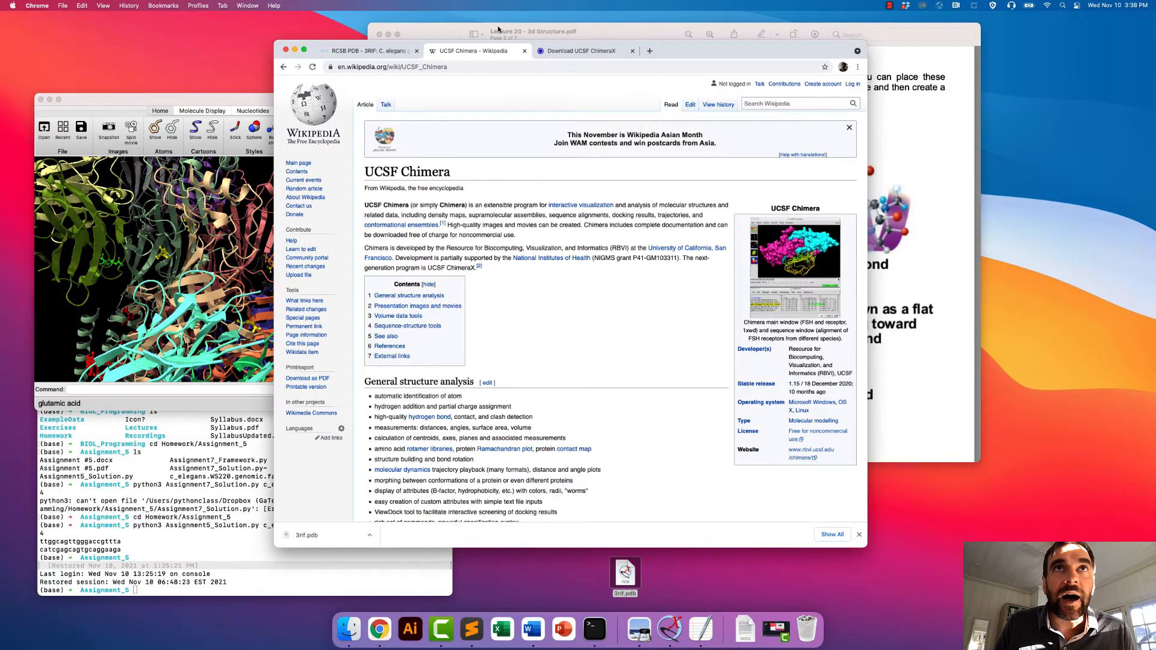
pyautogui.click(369, 50)
pyautogui.scroll(-5, 510, 304)
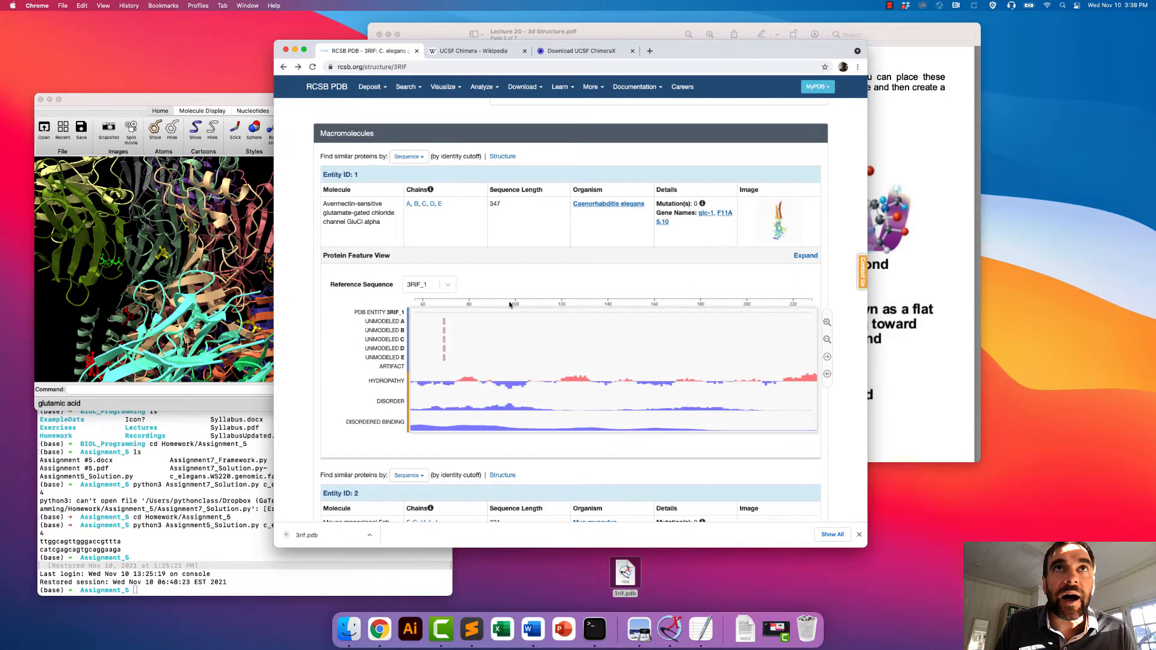
pyautogui.scroll(-10, 510, 304)
pyautogui.scroll(-5, 506, 285)
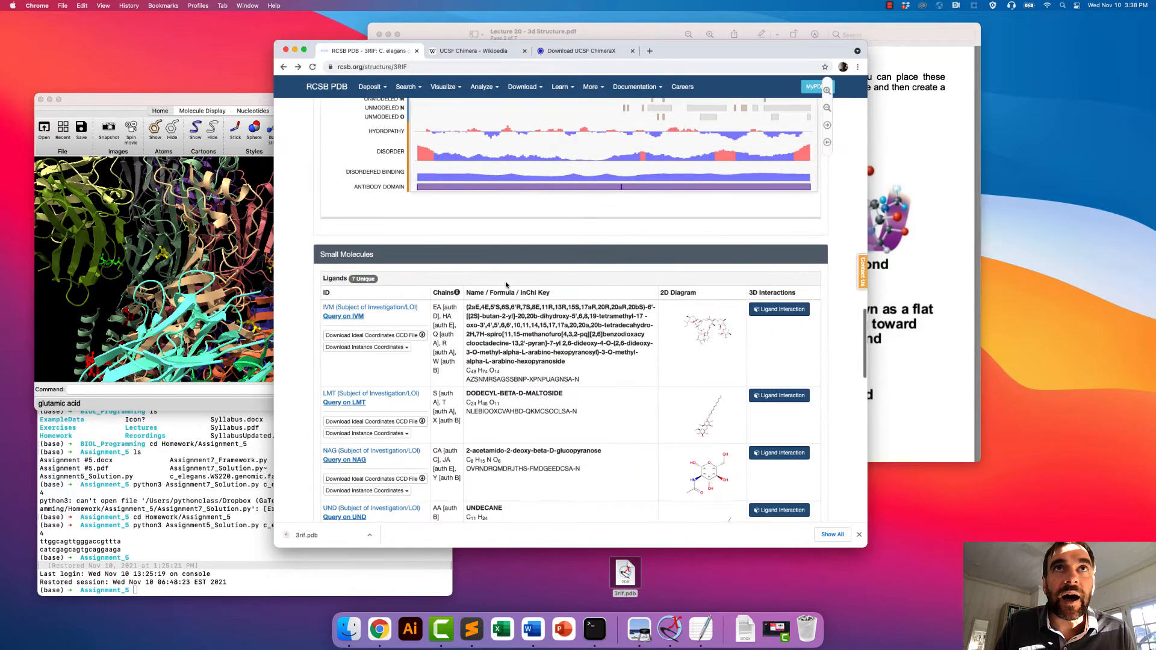
pyautogui.scroll(-2, 506, 284)
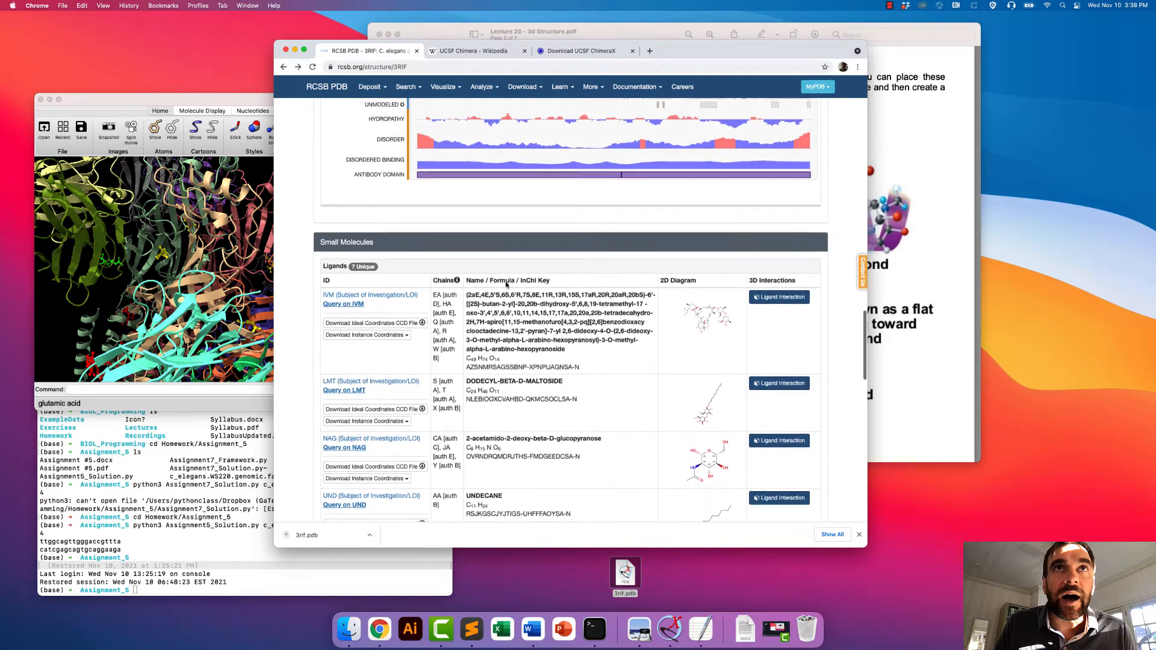
pyautogui.scroll(-3, 506, 283)
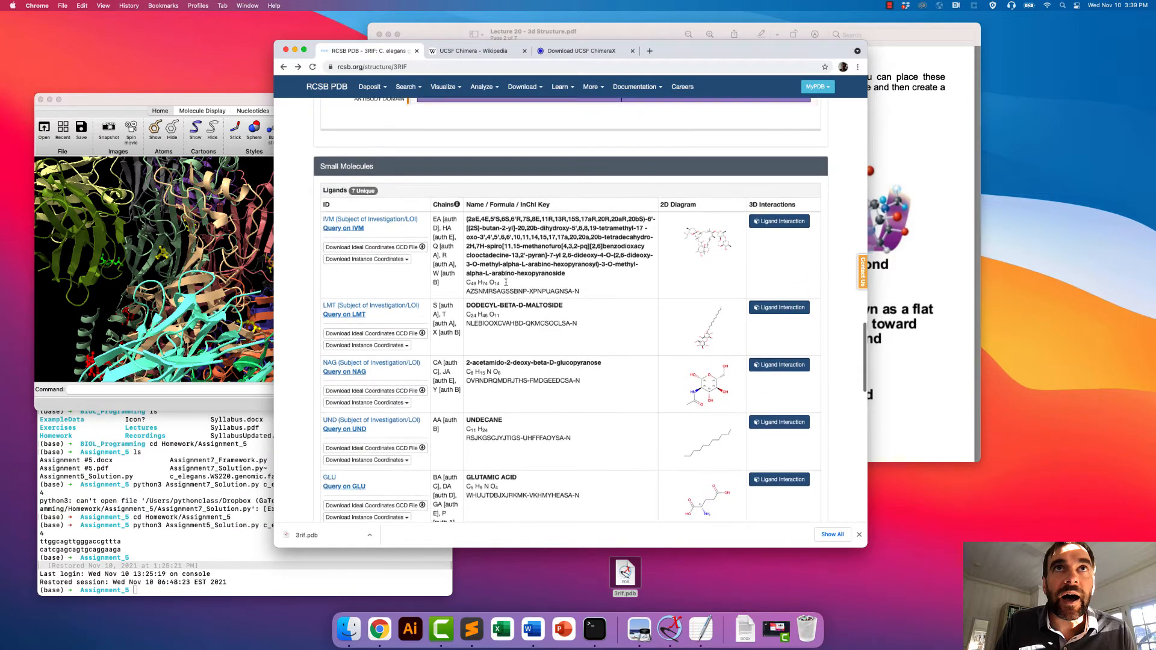
# - Query the PDB for structures containing the IVM ligand, look through them and return to the 3RIF entry
pyautogui.scroll(-2, 513, 342)
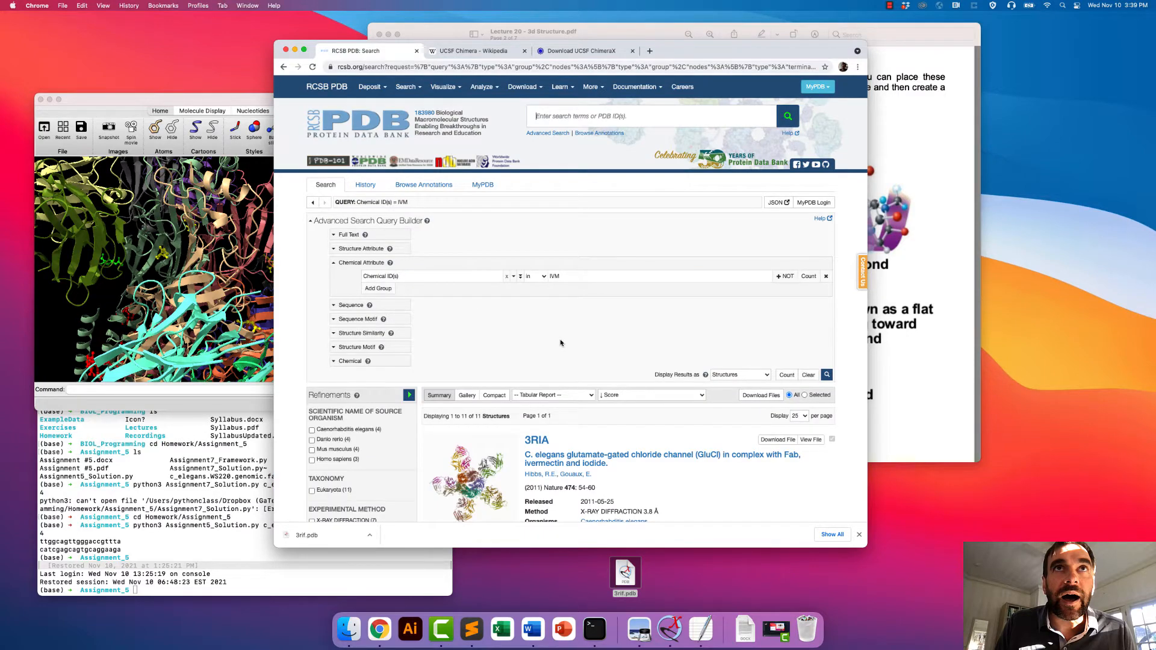
pyautogui.scroll(-15, 534, 337)
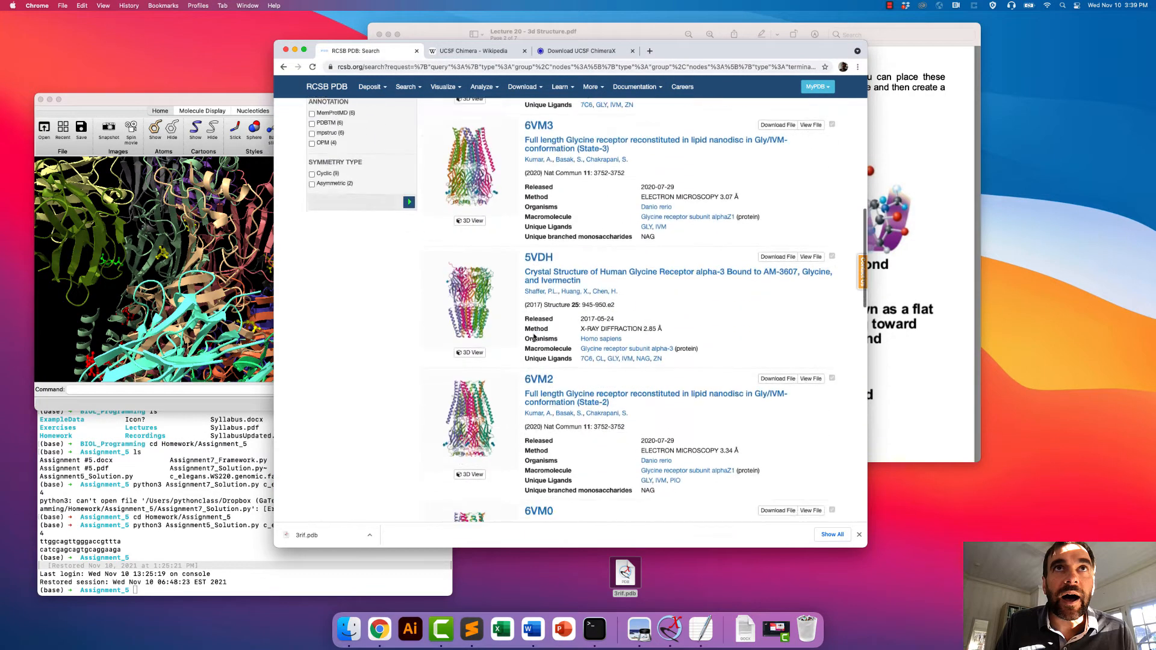
pyautogui.scroll(-3, 534, 338)
pyautogui.scroll(17, 534, 336)
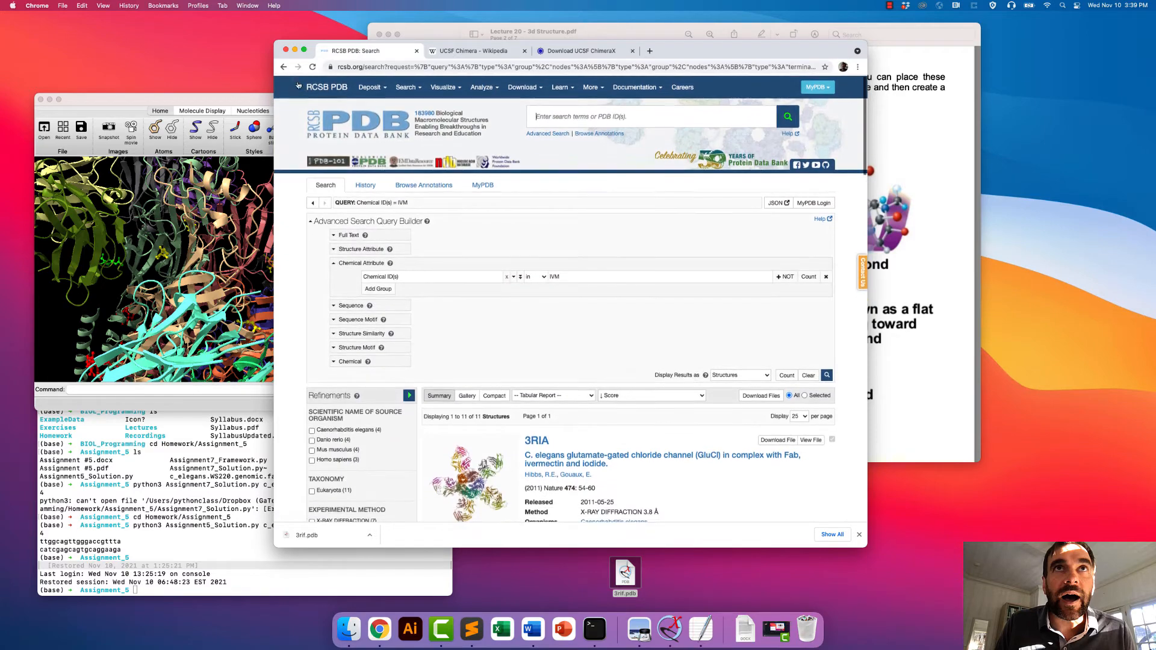
pyautogui.click(283, 66)
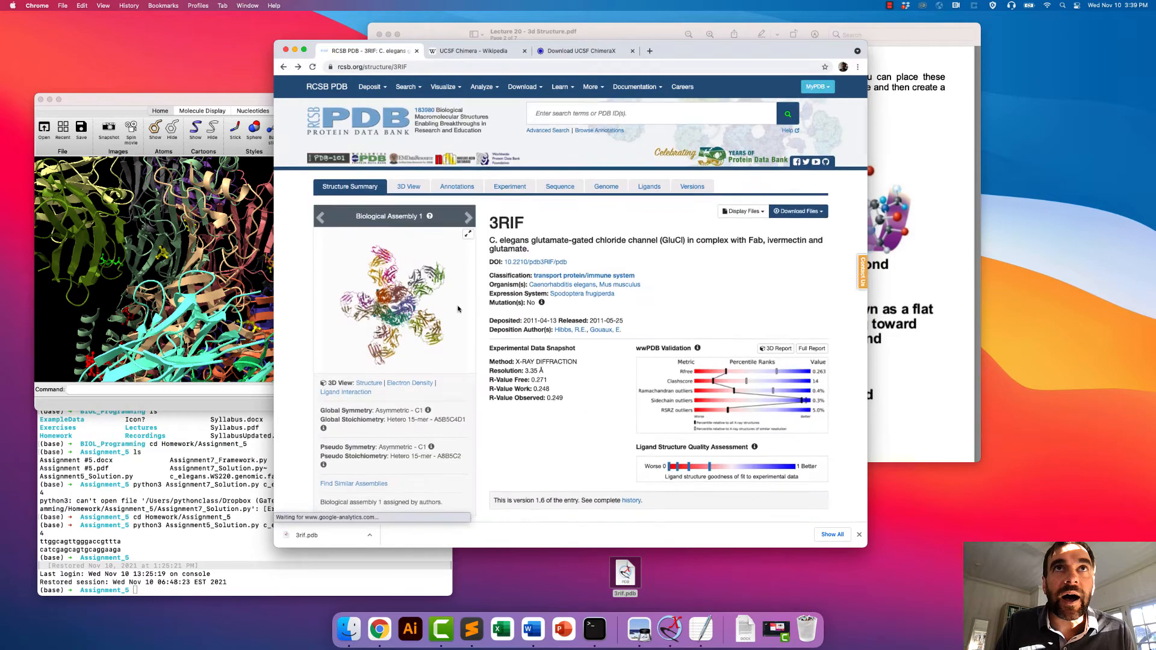
# - Review the 3RIF ligand table and open the 3D ligand interaction view for IVM
pyautogui.scroll(-20, 458, 309)
pyautogui.scroll(6, 458, 309)
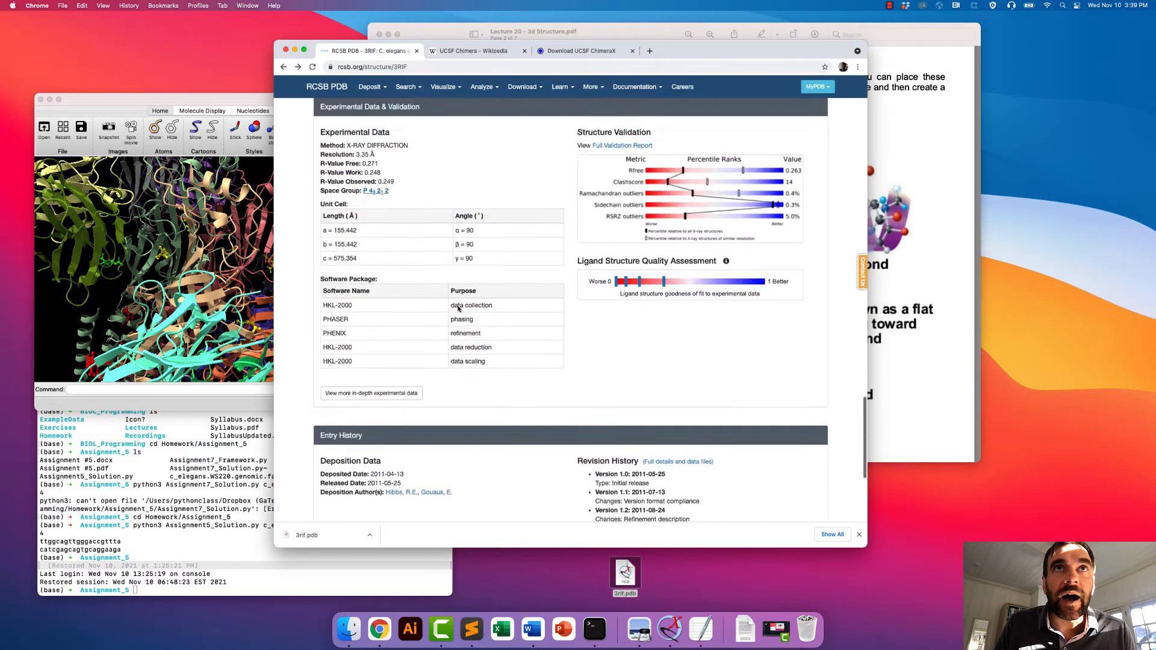
pyautogui.scroll(8, 457, 308)
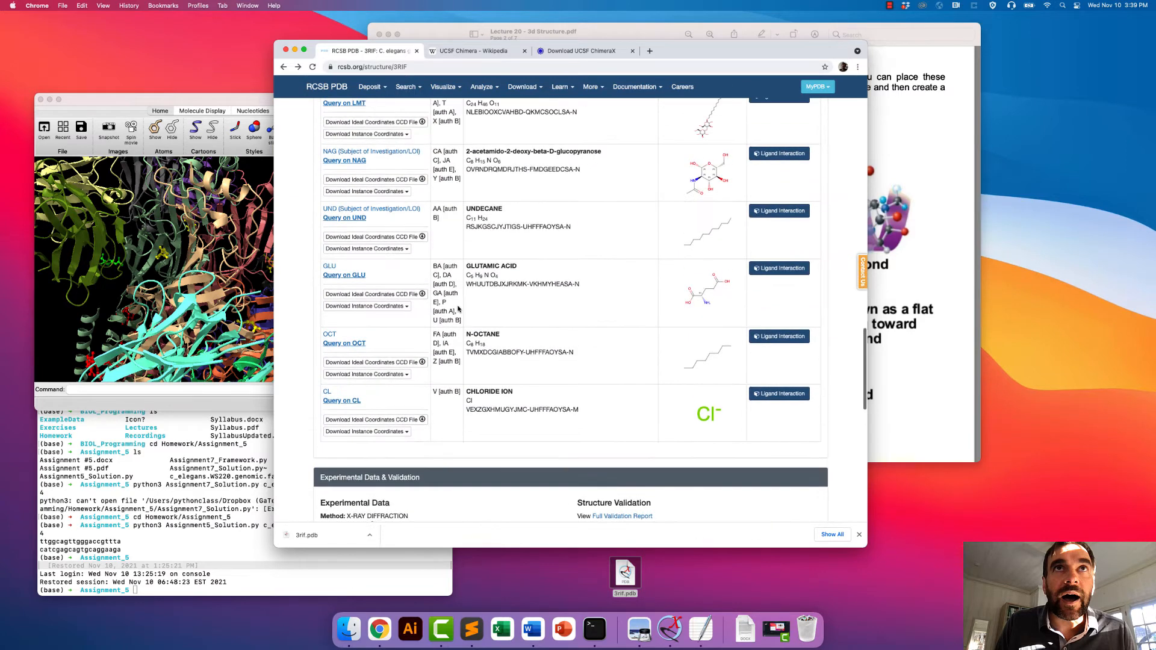
pyautogui.scroll(2, 458, 308)
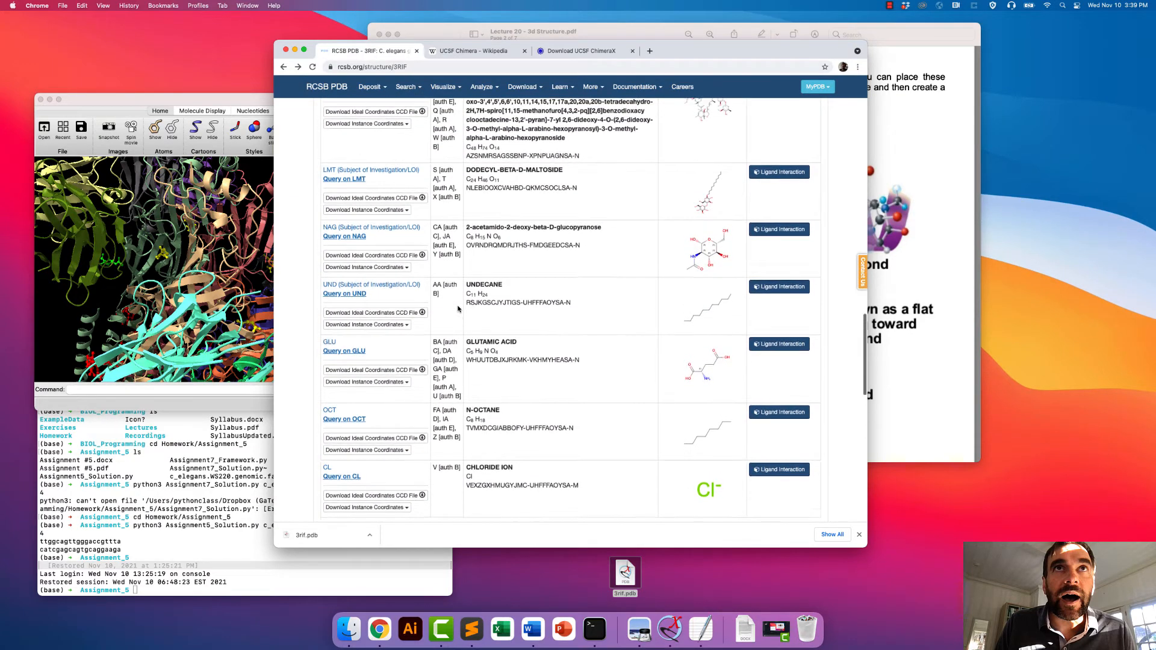
pyautogui.scroll(3, 576, 308)
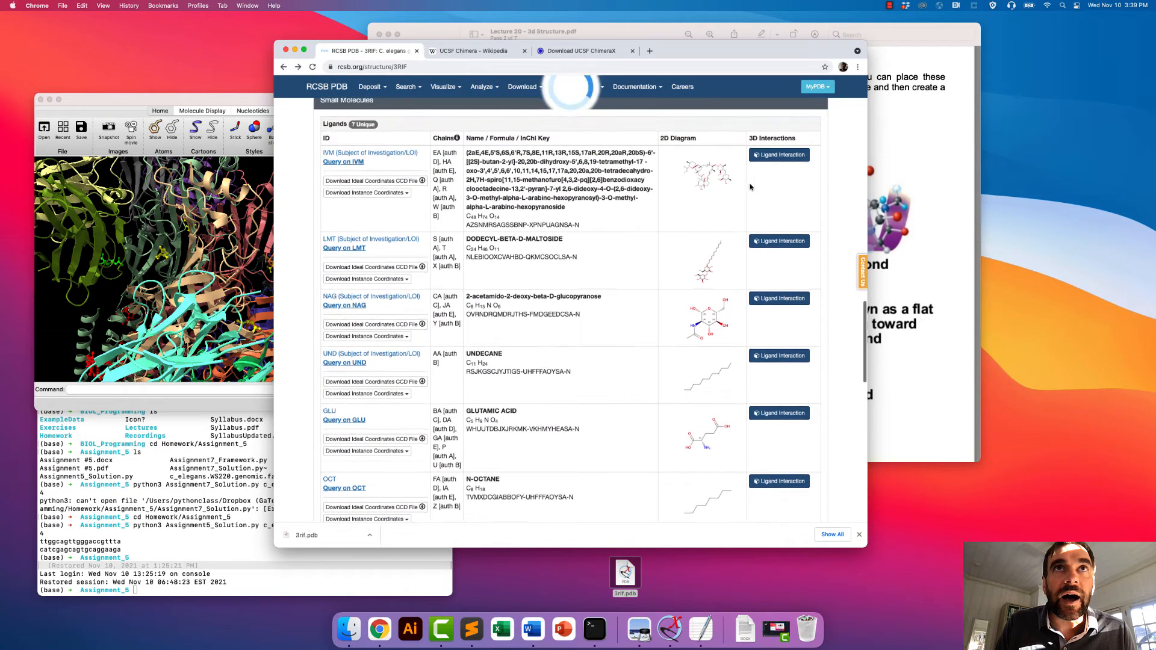
pyautogui.click(775, 158)
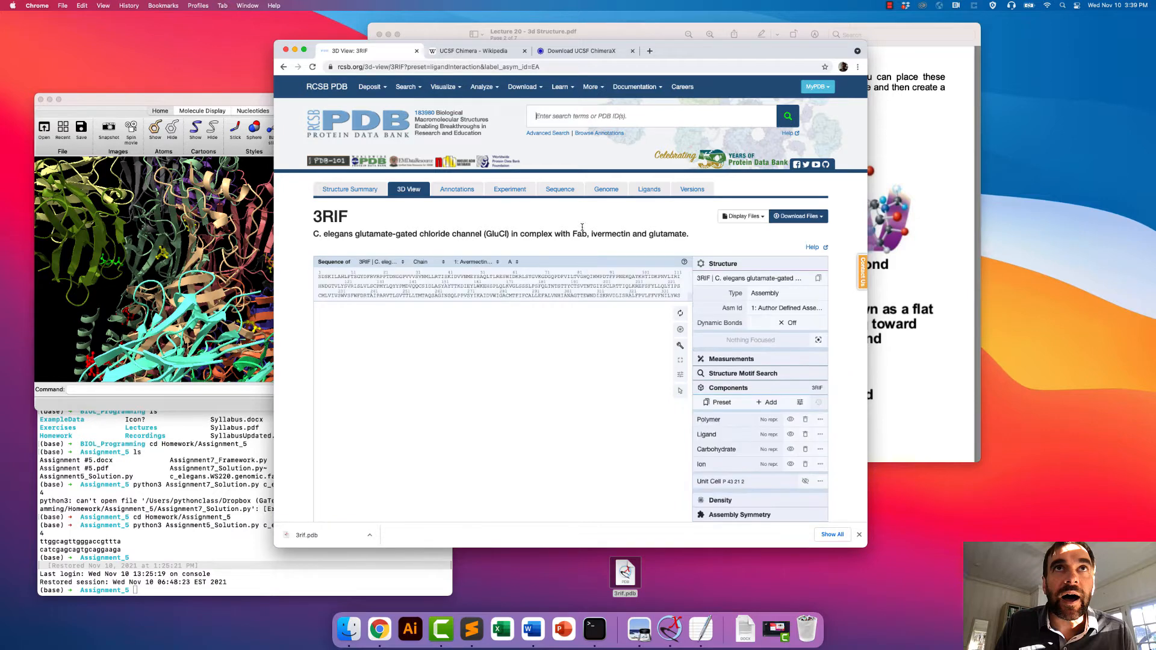
# - Toggle the focus on ligand IVM 402 in the 3D view to compare it with and without its surrounding residues
pyautogui.scroll(-3, 292, 350)
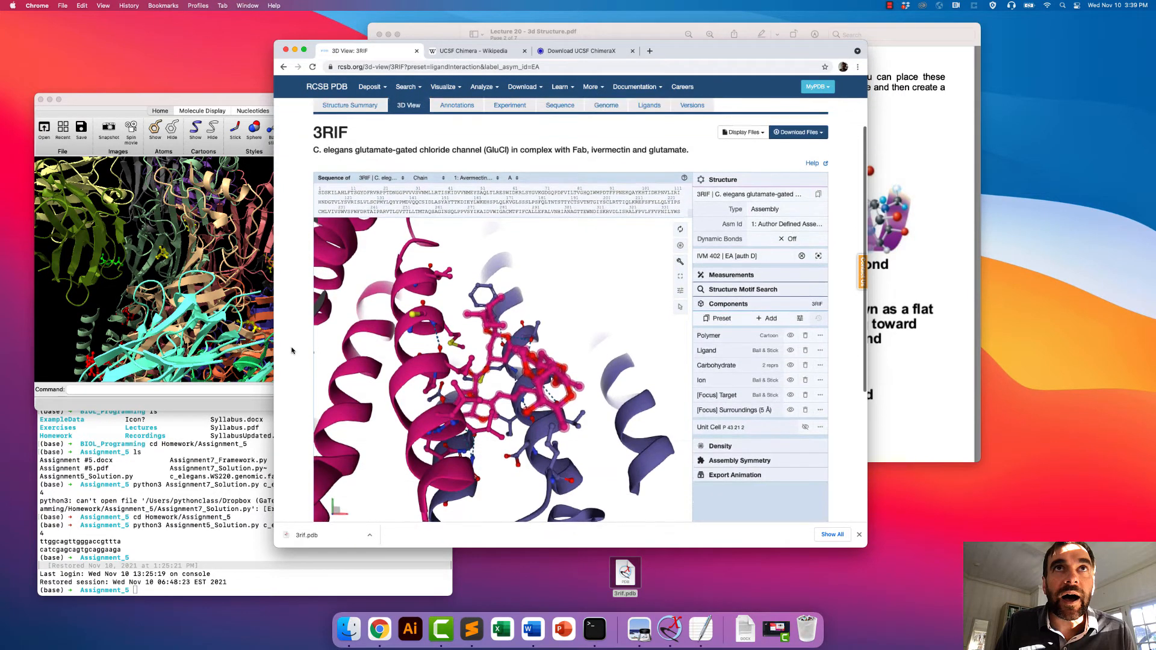
pyautogui.scroll(-1, 292, 350)
pyautogui.click(521, 369)
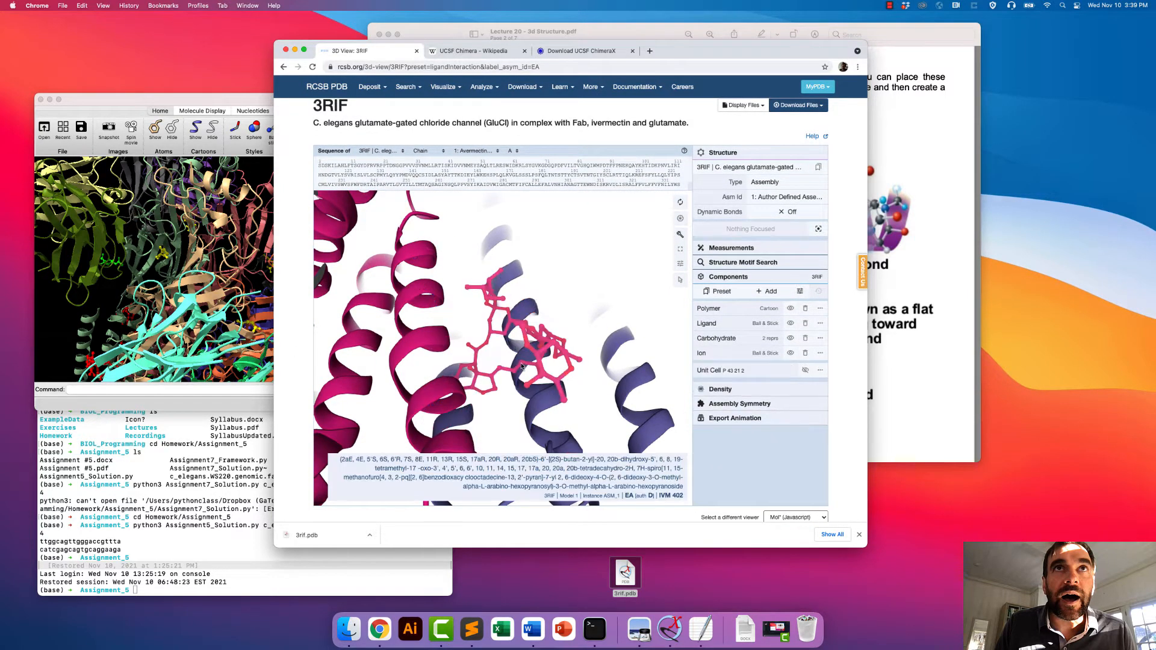
pyautogui.click(521, 365)
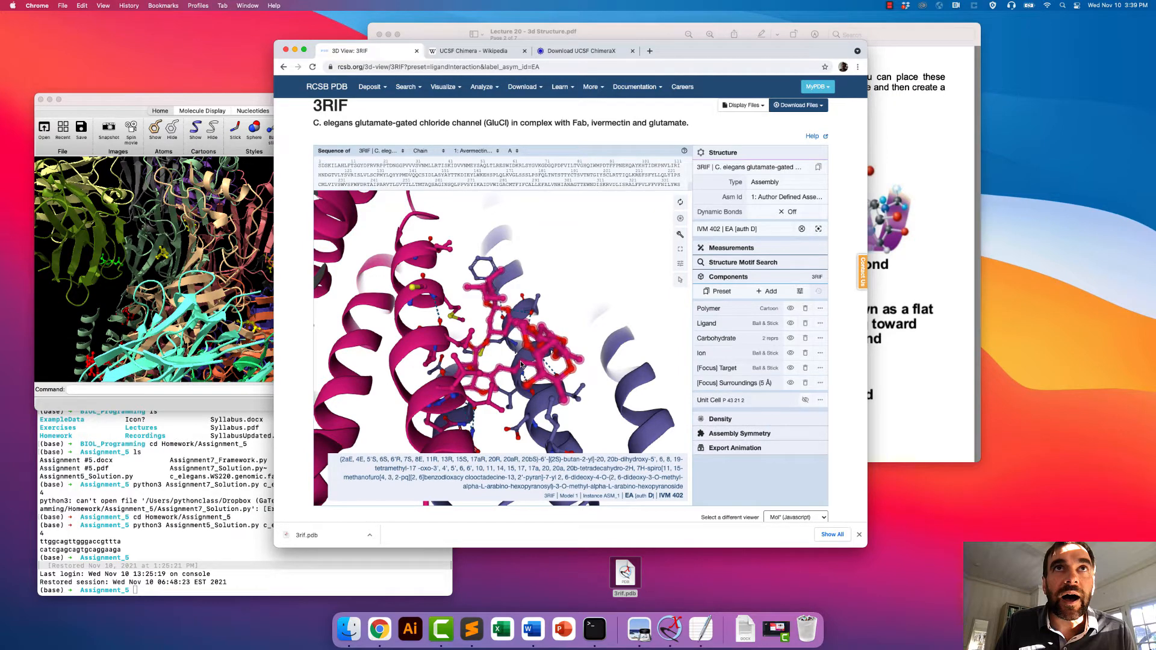
pyautogui.click(522, 366)
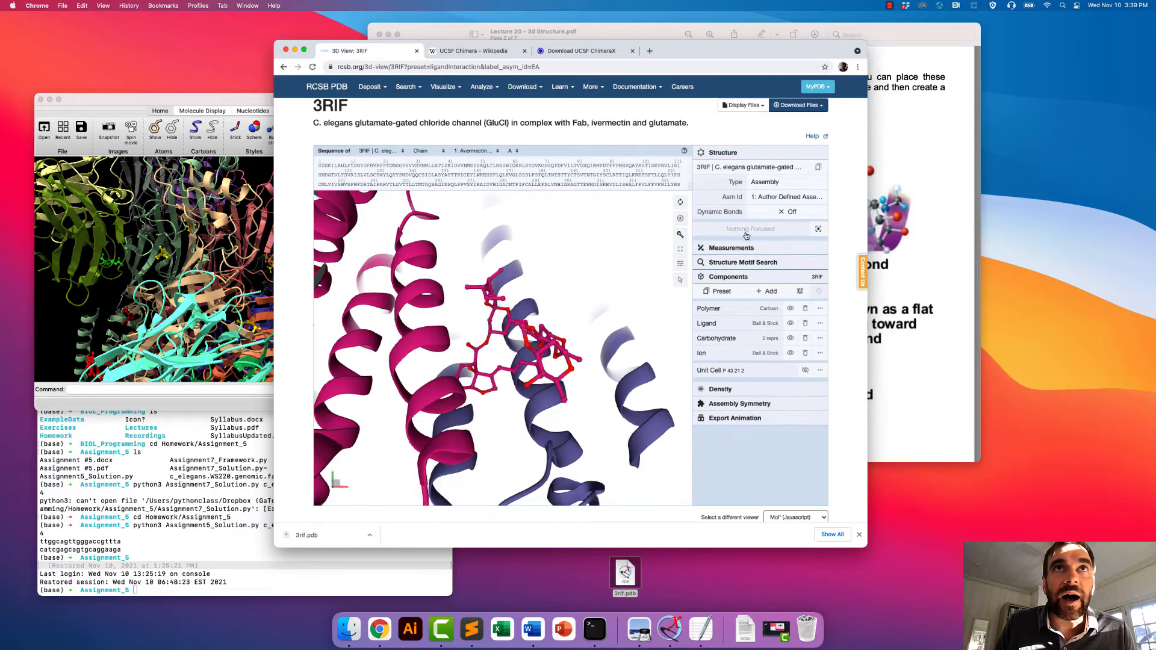
pyautogui.click(496, 337)
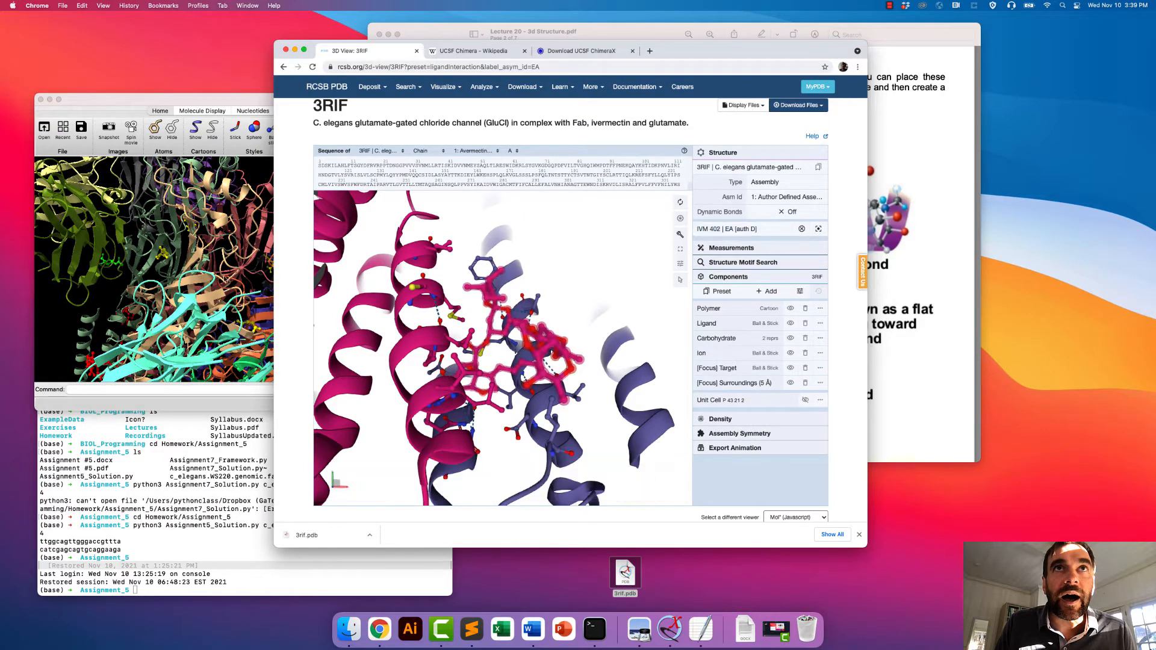
# - Switch to ChimeraX and examine where the red IVM ligands sit between the channel's helices, ending with an end-on view
pyautogui.click(224, 276)
pyautogui.moveTo(224, 276); pyautogui.dragTo(166, 287)
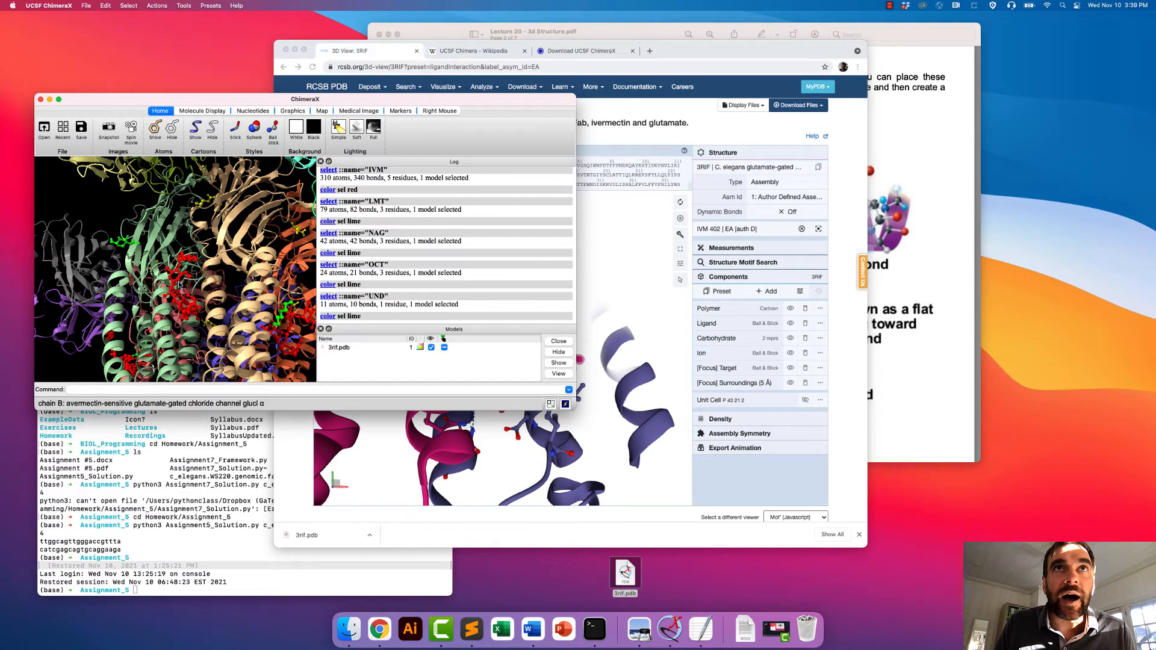
pyautogui.moveTo(179, 283); pyautogui.dragTo(239, 285)
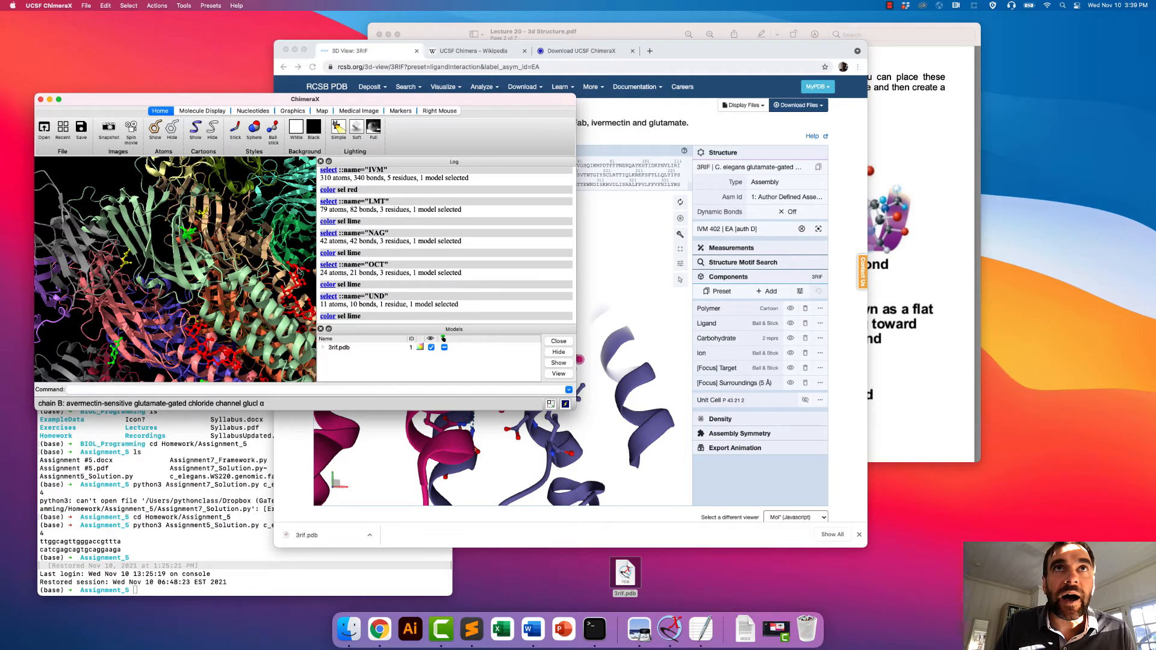
pyautogui.moveTo(247, 314); pyautogui.dragTo(262, 237)
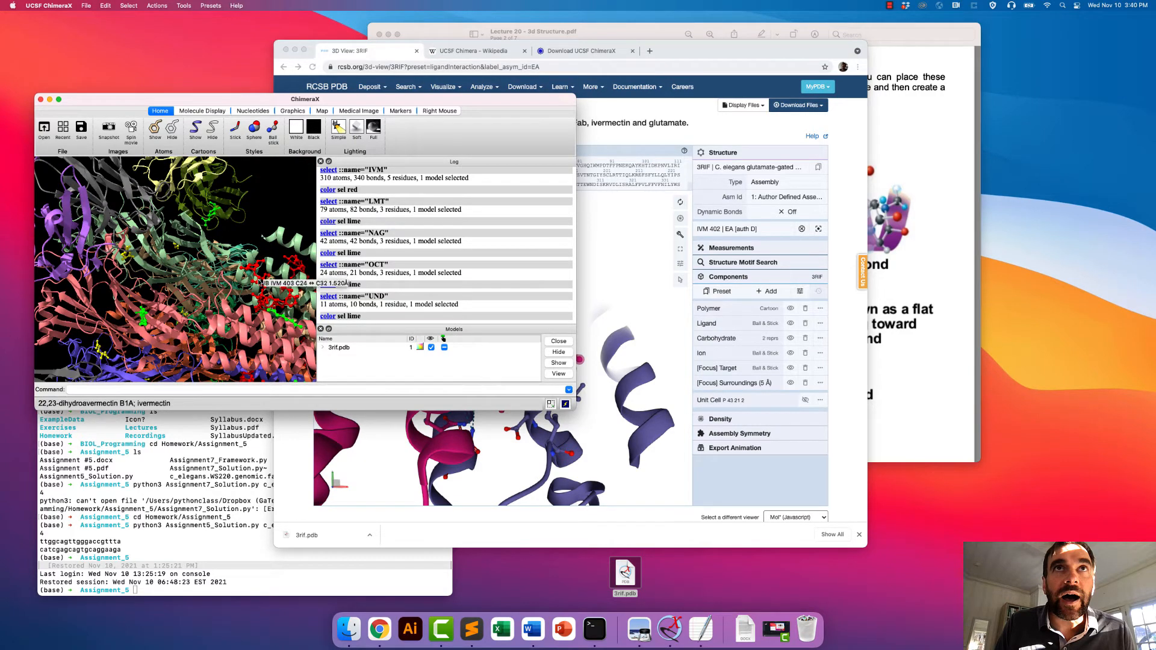
pyautogui.moveTo(260, 281); pyautogui.dragTo(183, 235)
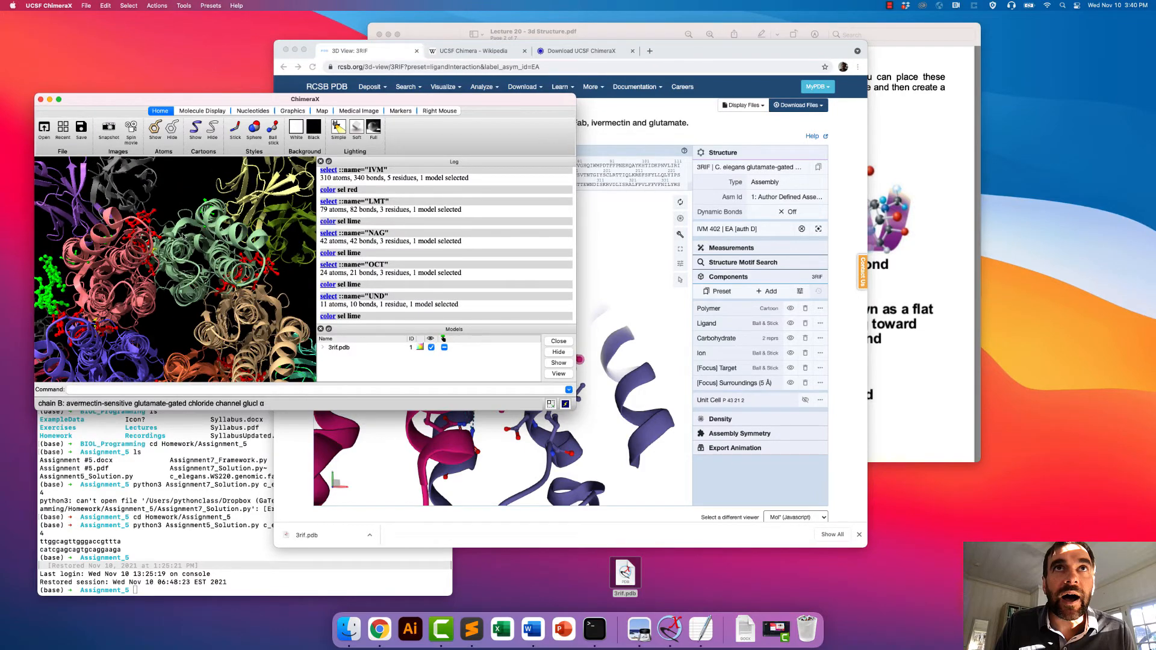
# - Select the CL residue in the 3rif model and show its atoms inside the channel pore
pyautogui.click(158, 5)
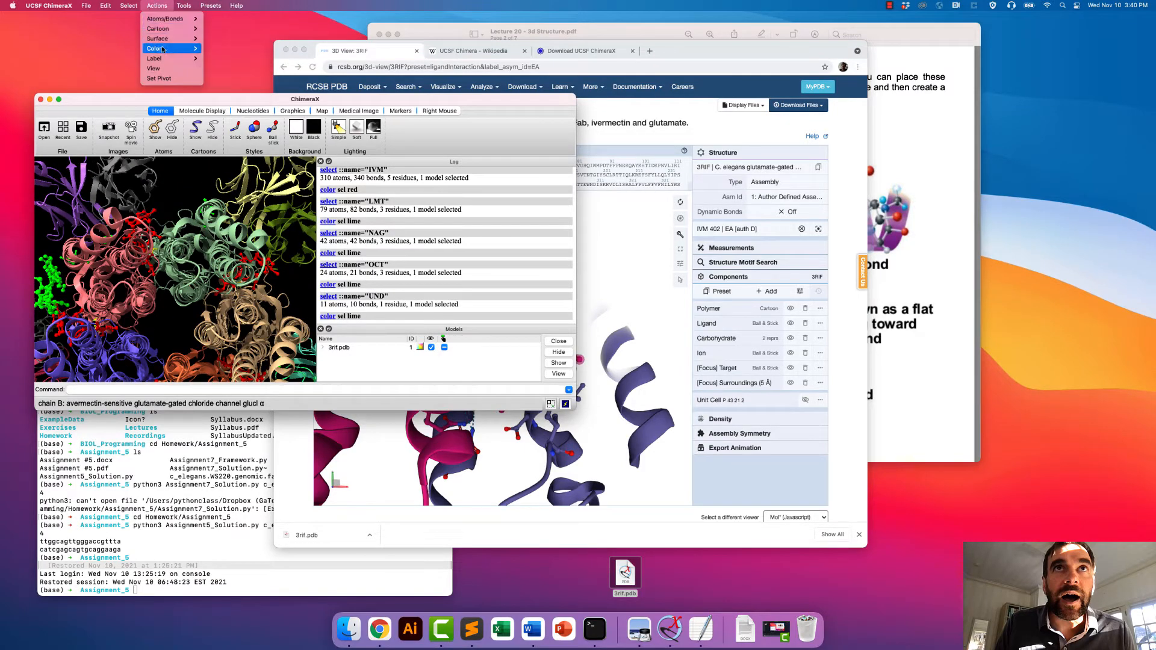
pyautogui.moveTo(162, 50)
pyautogui.moveTo(175, 5)
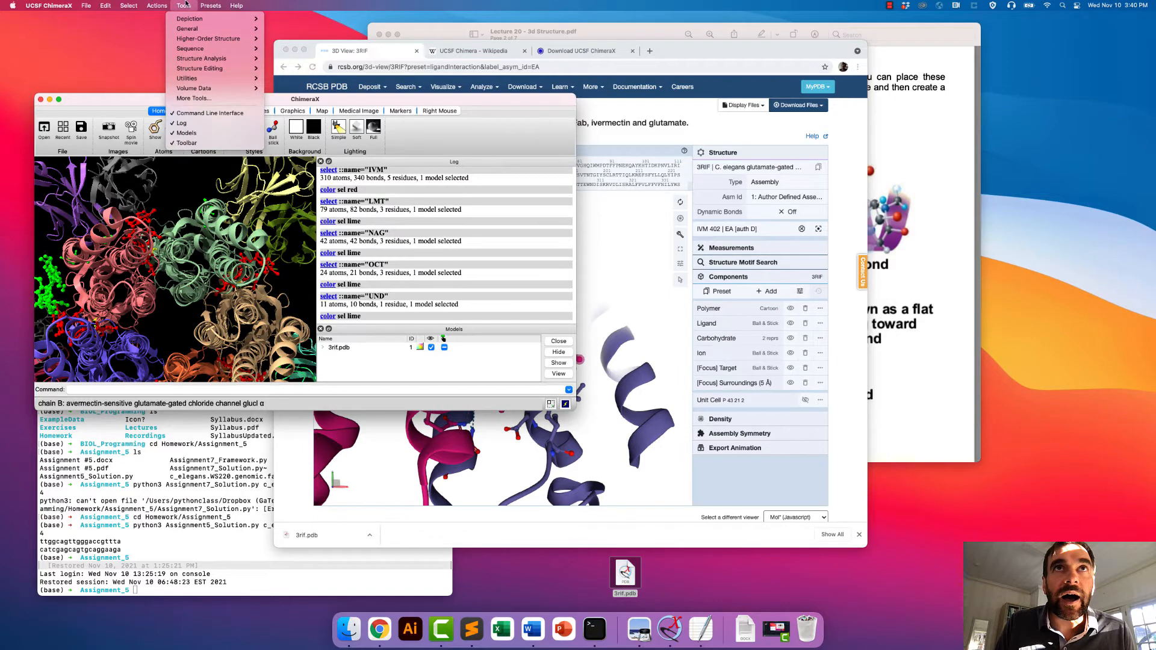
pyautogui.moveTo(129, 5)
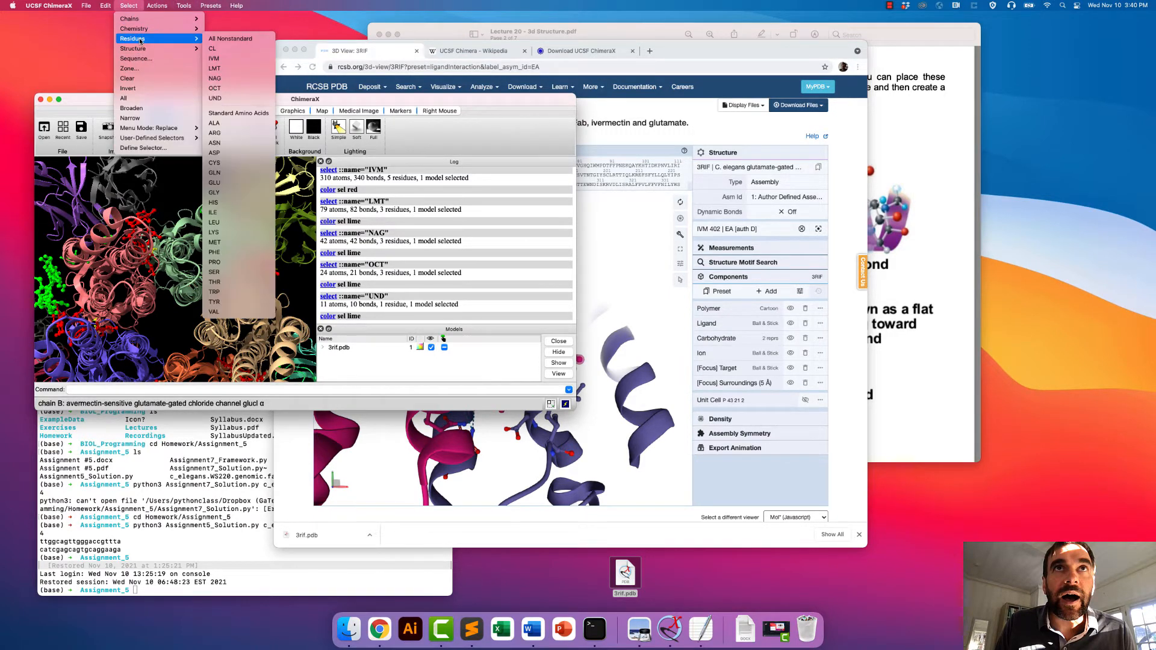
pyautogui.click(227, 49)
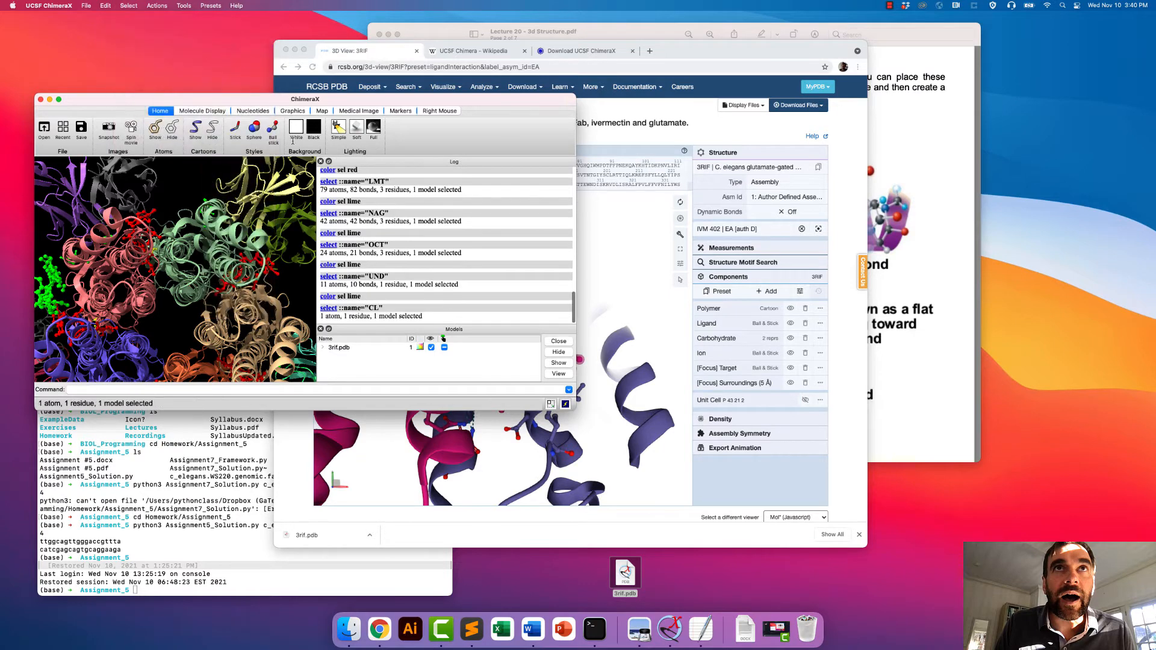
pyautogui.click(156, 129)
pyautogui.moveTo(179, 330)
pyautogui.mouseDown()
pyautogui.moveTo(183, 303)
pyautogui.moveTo(175, 340)
pyautogui.mouseUp()
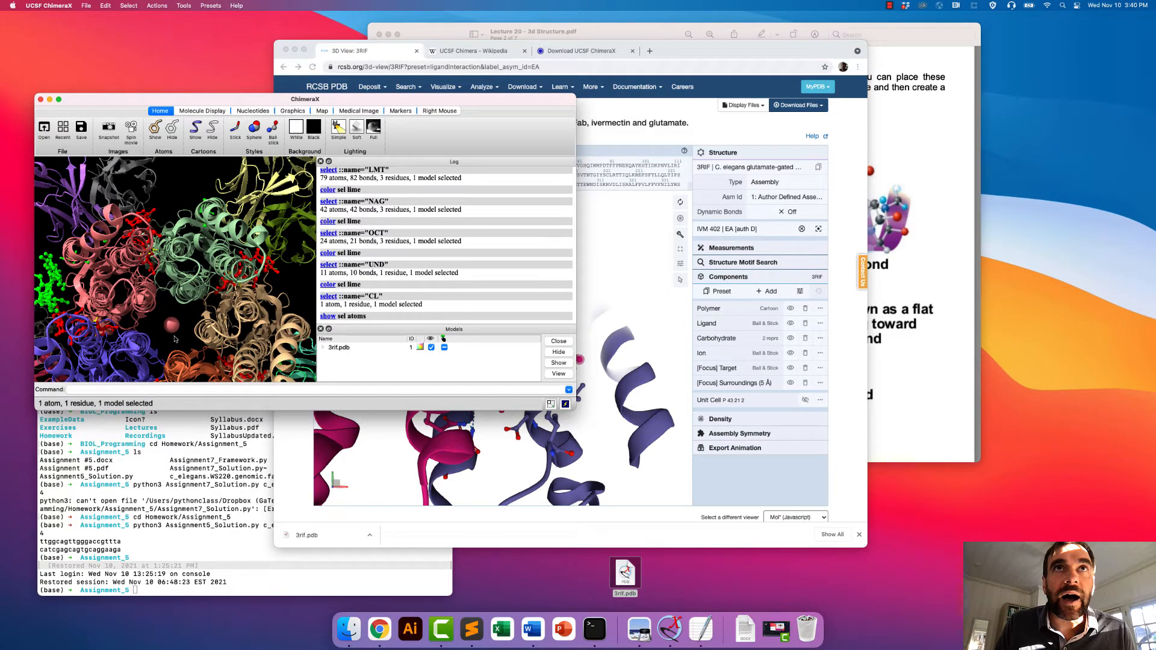
# - Select all chains (A–E) of the avermectin-sensitive glutamate-gated chloride channel and colour them cornflower blue
pyautogui.moveTo(175, 339); pyautogui.dragTo(183, 80)
pyautogui.click(156, 6)
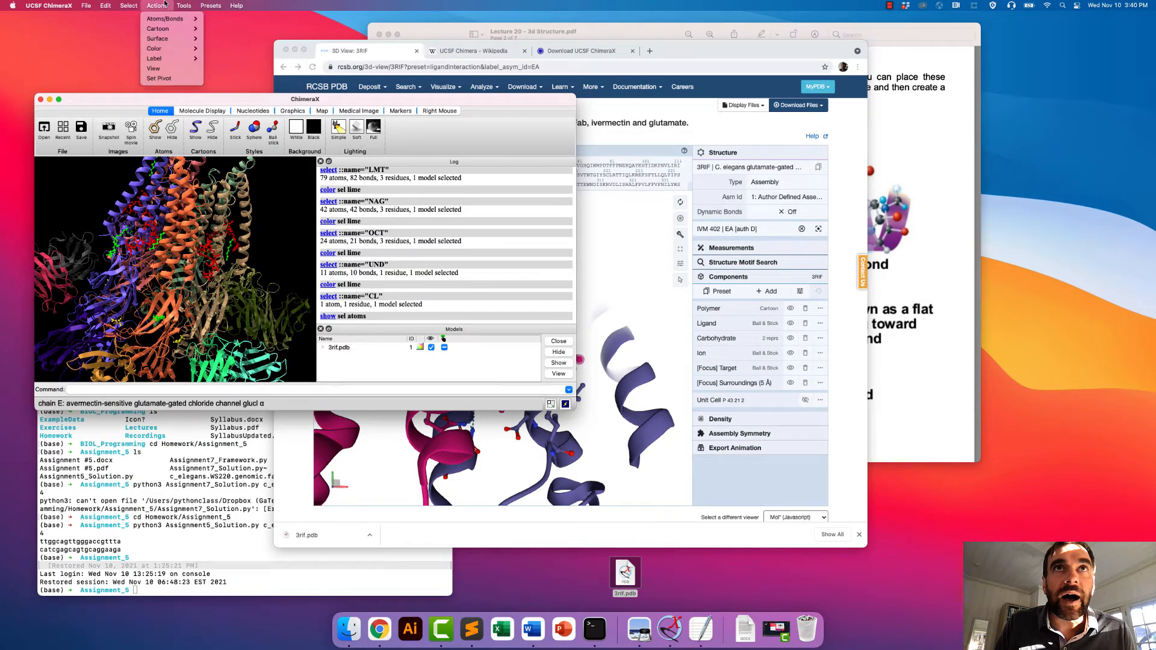
pyautogui.moveTo(161, 39)
pyautogui.moveTo(128, 5)
pyautogui.moveTo(245, 18)
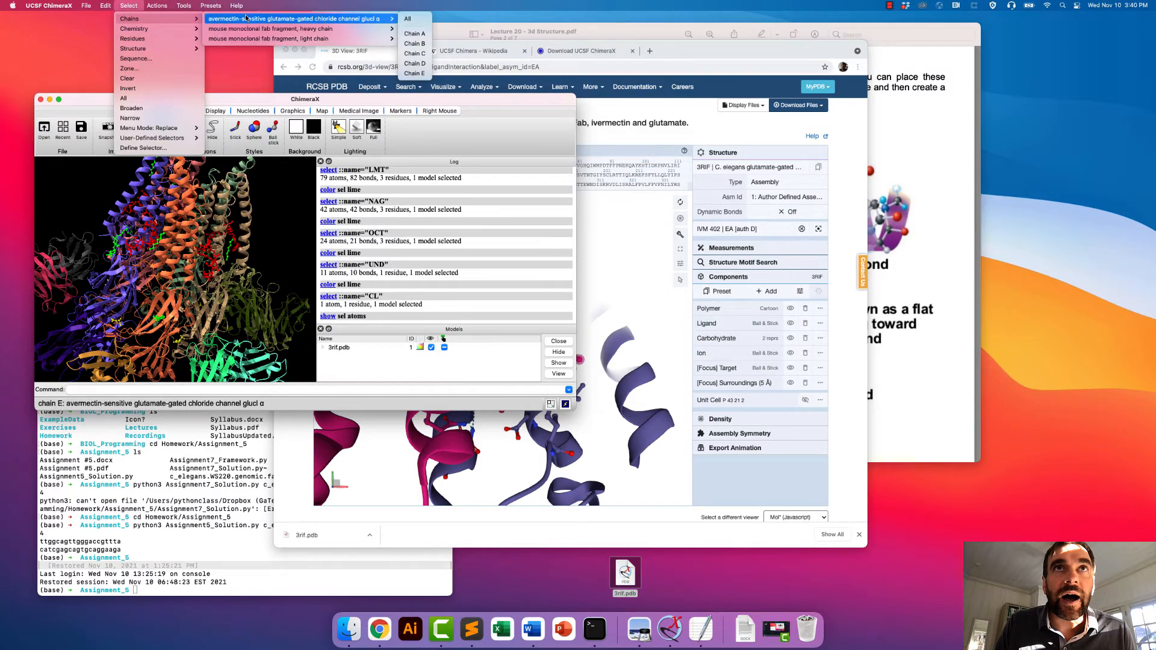
pyautogui.click(407, 20)
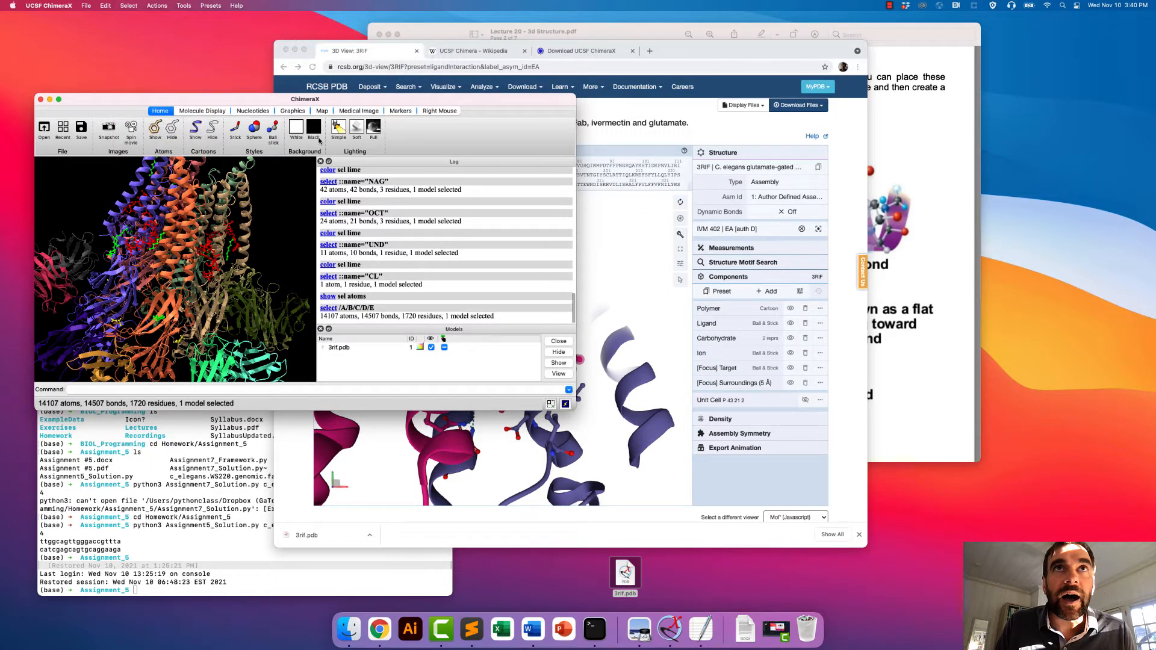
pyautogui.click(156, 5)
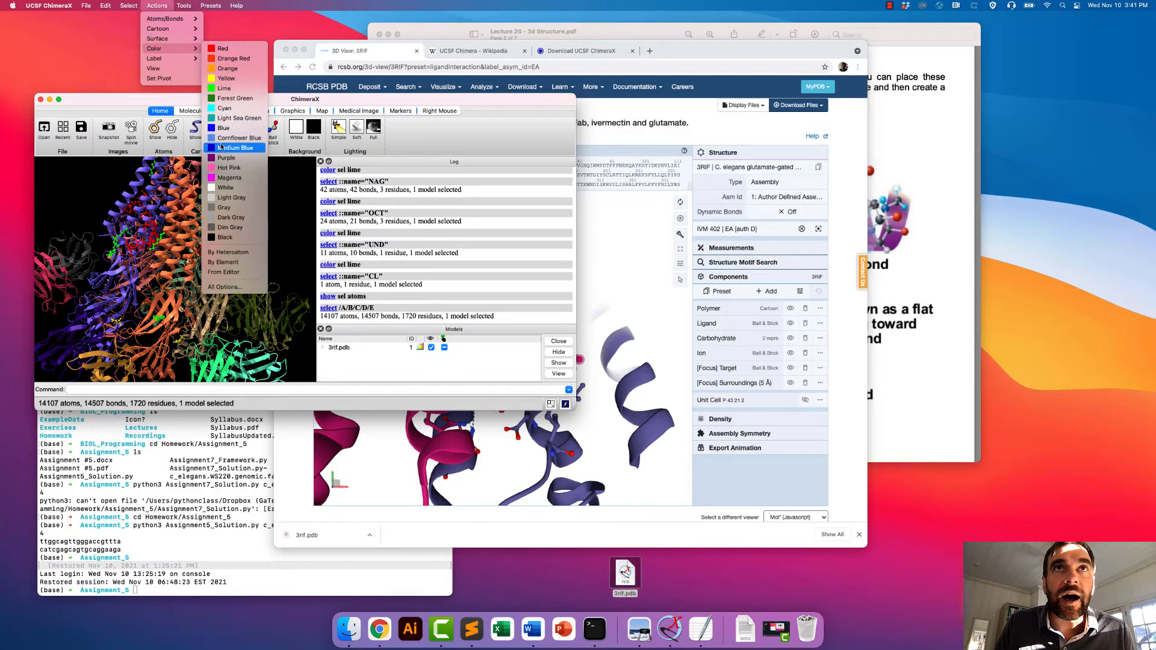
pyautogui.click(239, 137)
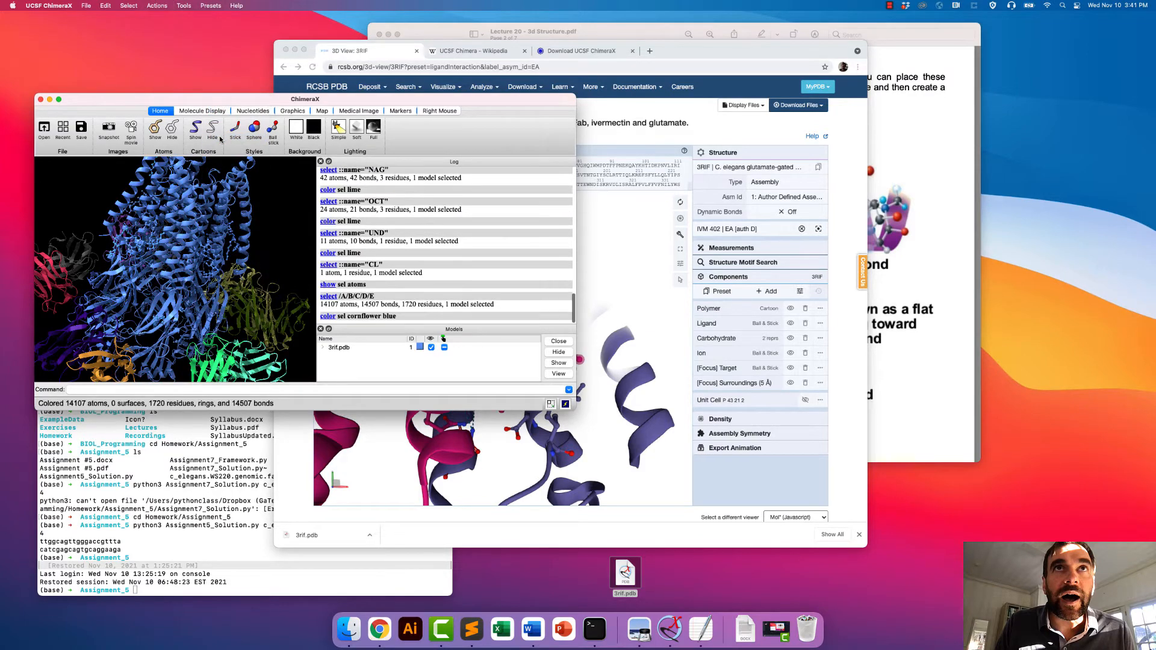
# - Select all mouse monoclonal Fab fragment heavy chains (F–J) and colour them black
pyautogui.moveTo(181, 201); pyautogui.dragTo(181, 307)
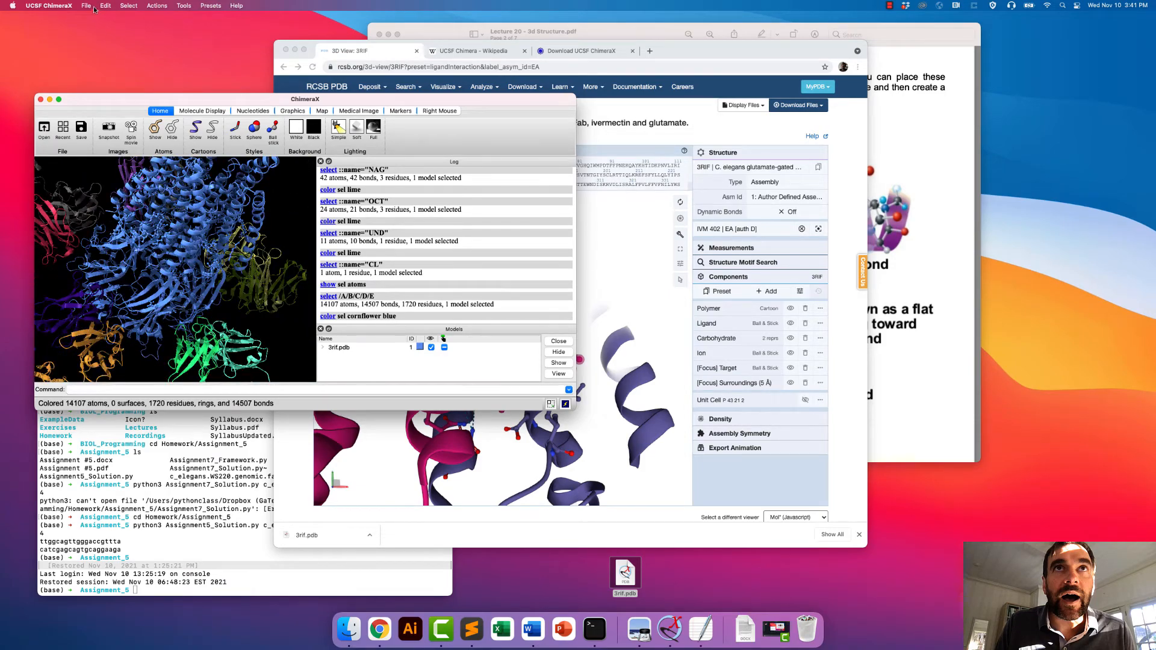
pyautogui.click(155, 6)
pyautogui.moveTo(131, 6)
pyautogui.moveTo(143, 52)
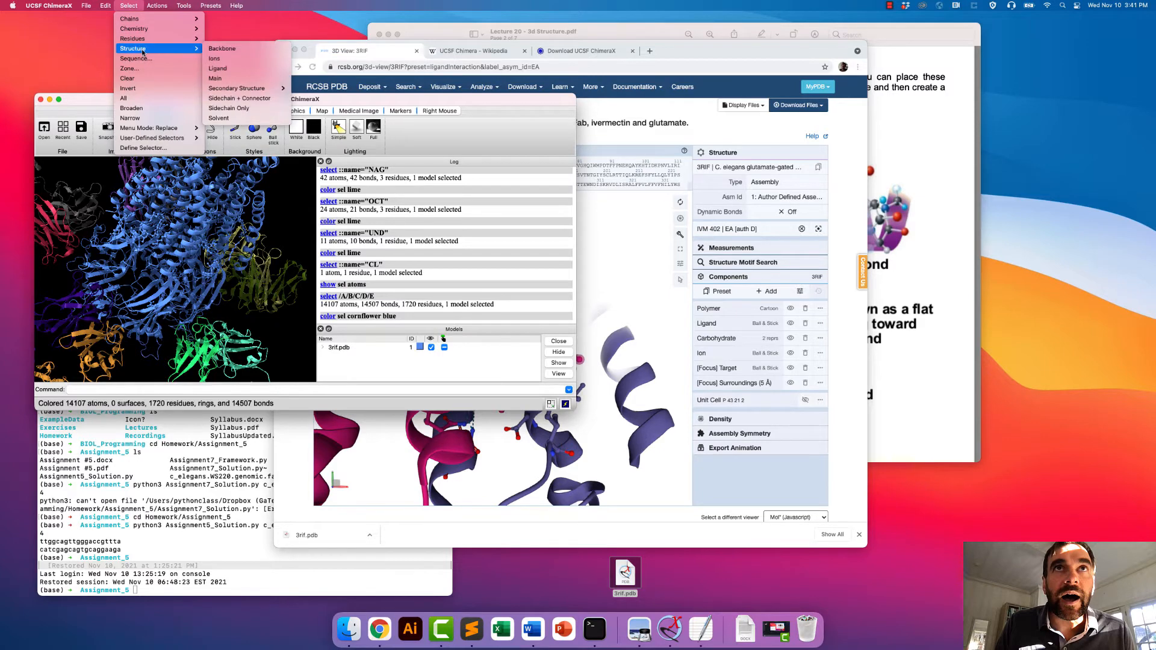
pyautogui.moveTo(137, 26)
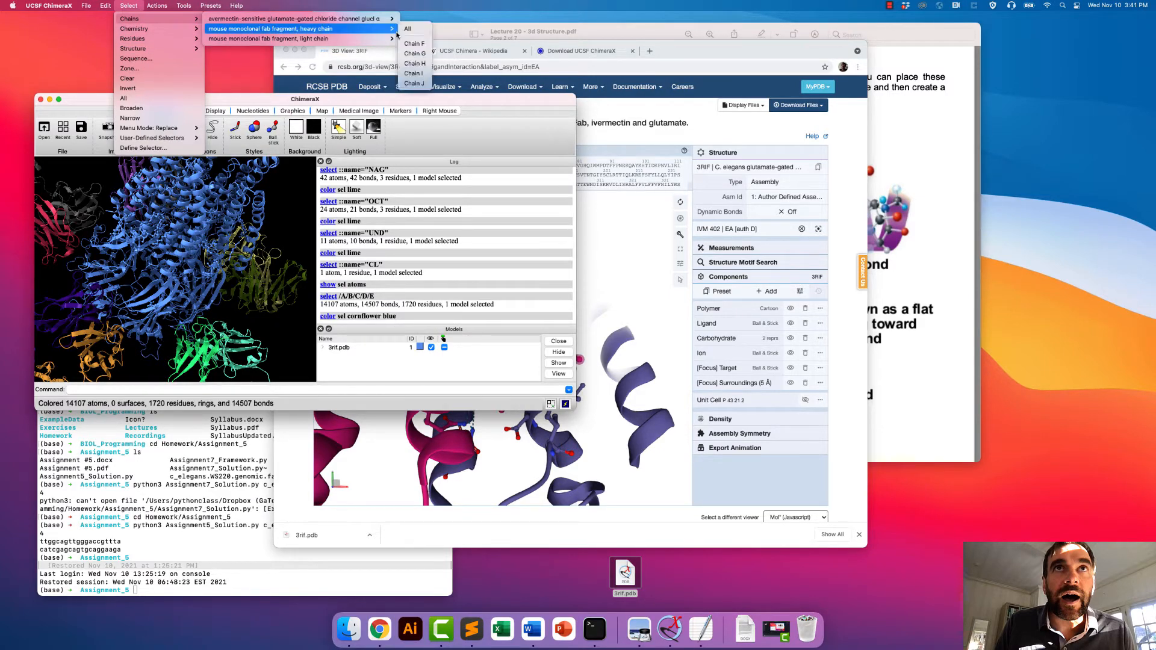
pyautogui.click(408, 29)
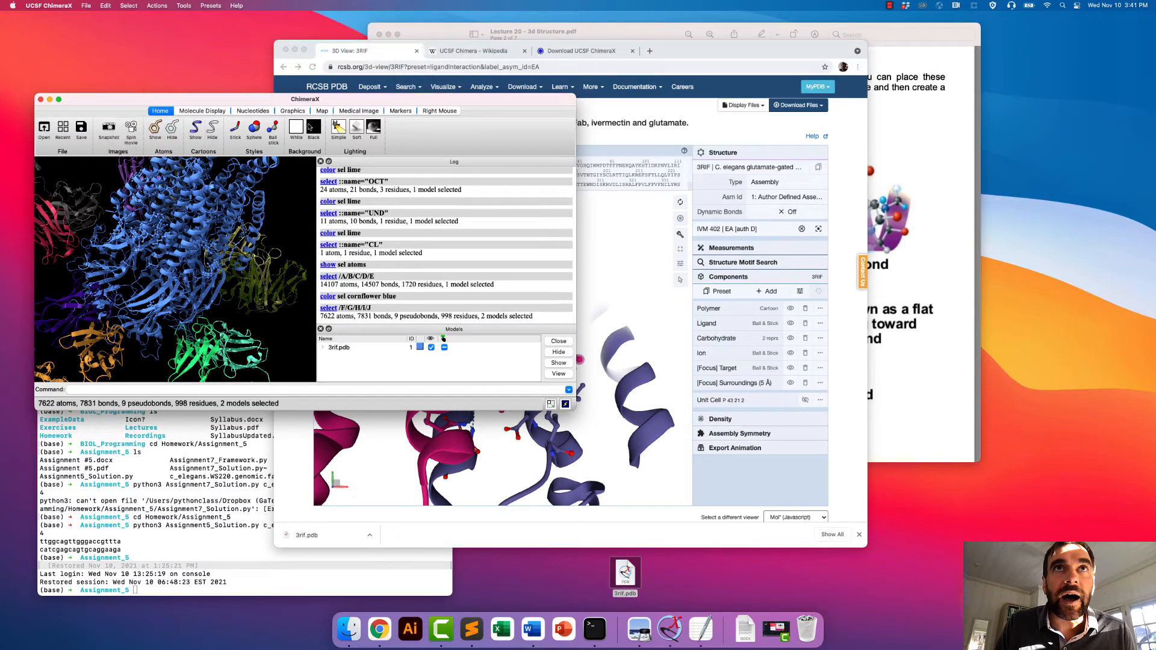
pyautogui.click(156, 6)
pyautogui.moveTo(174, 49)
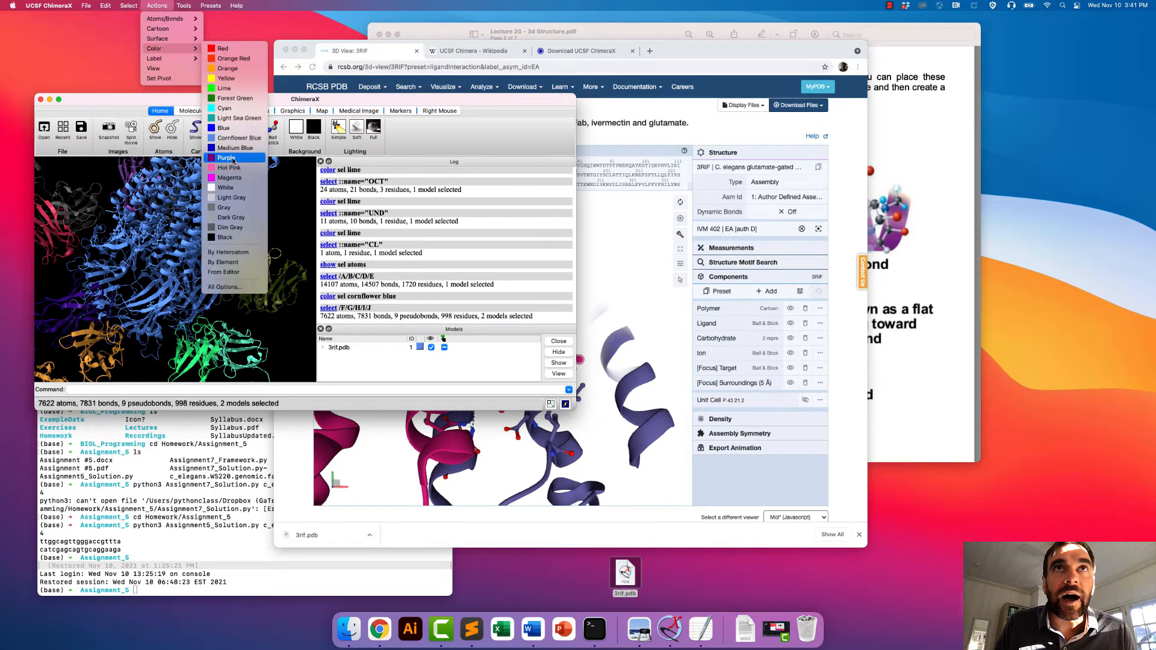
pyautogui.click(229, 238)
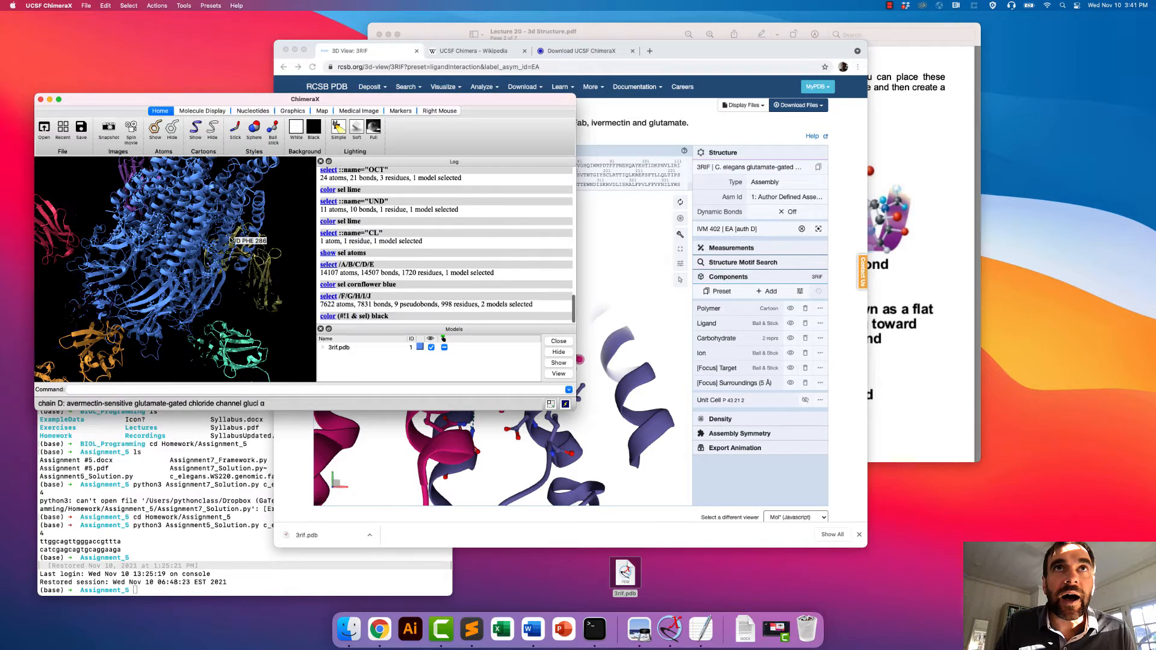
# - Select residue 324 of chain E on a transmembrane helix of the channel and colour it red
pyautogui.moveTo(230, 240); pyautogui.dragTo(104, 226)
pyautogui.moveTo(232, 206); pyautogui.dragTo(252, 201)
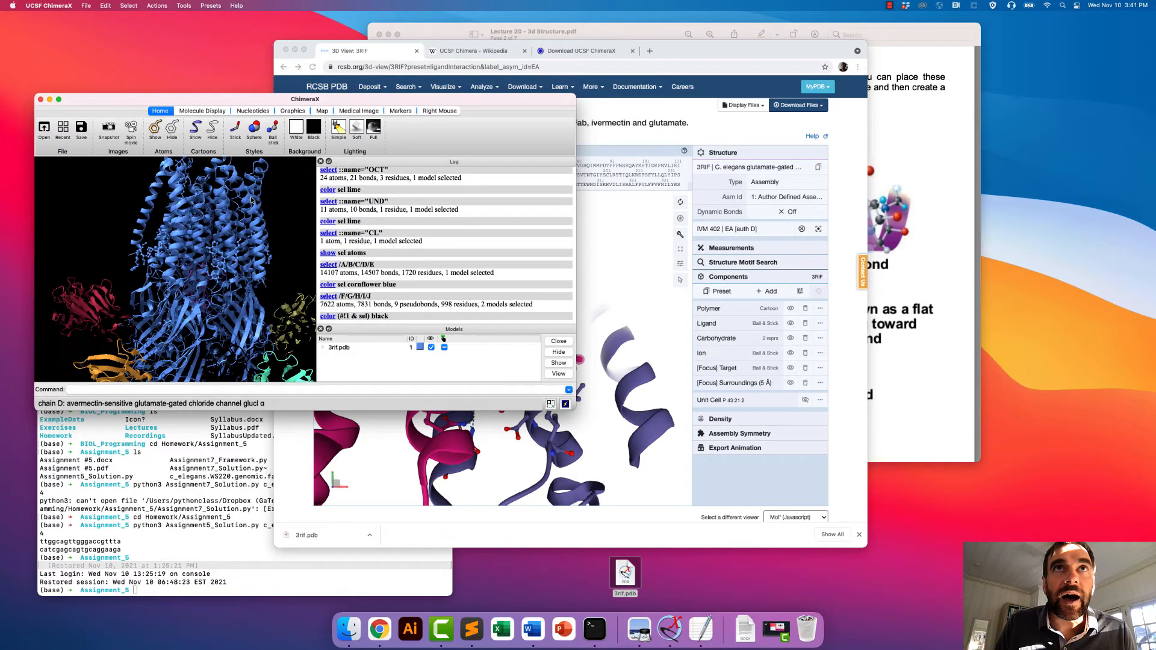
pyautogui.moveTo(234, 243); pyautogui.dragTo(224, 229)
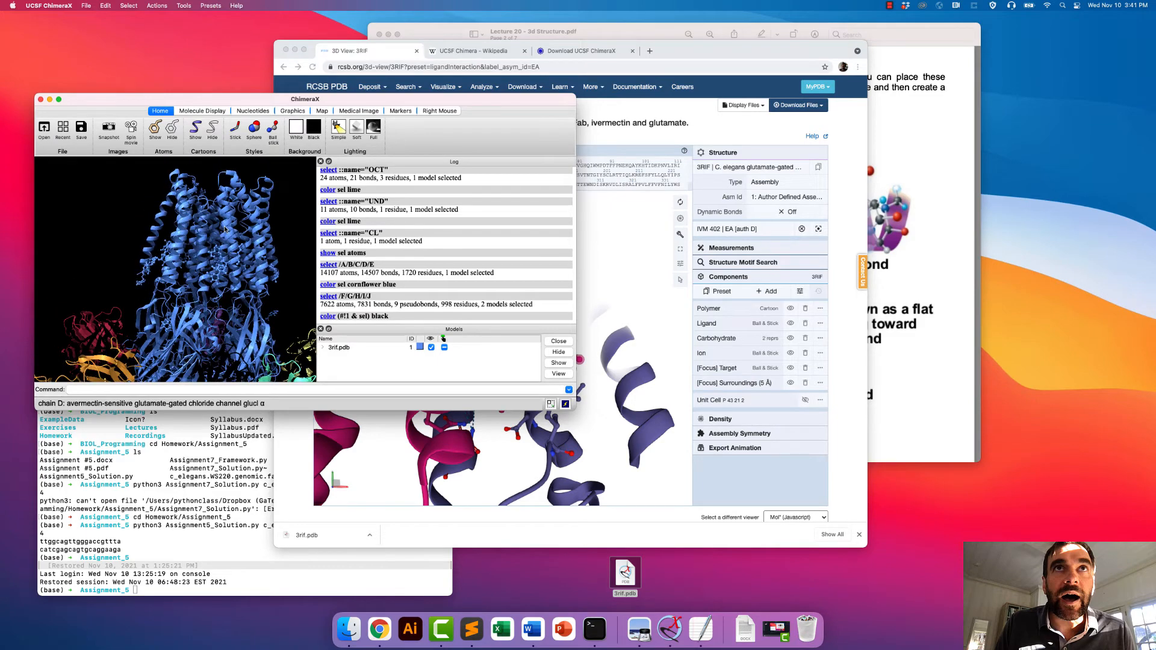
pyautogui.scroll(10, 237, 260)
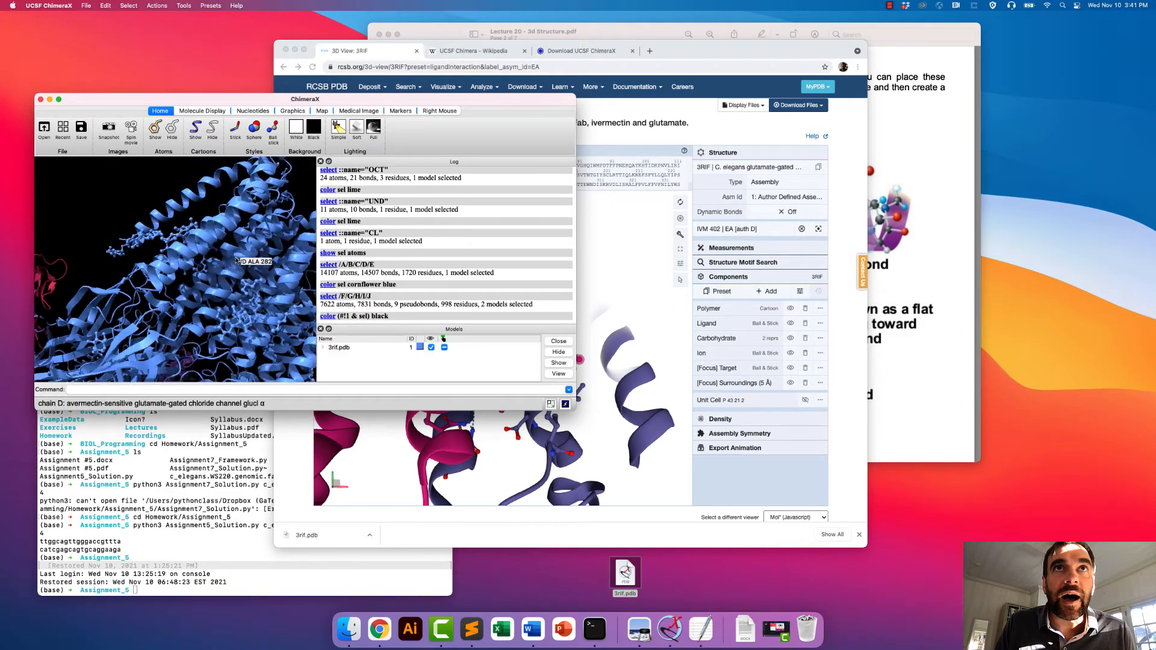
pyautogui.moveTo(237, 260); pyautogui.dragTo(216, 240)
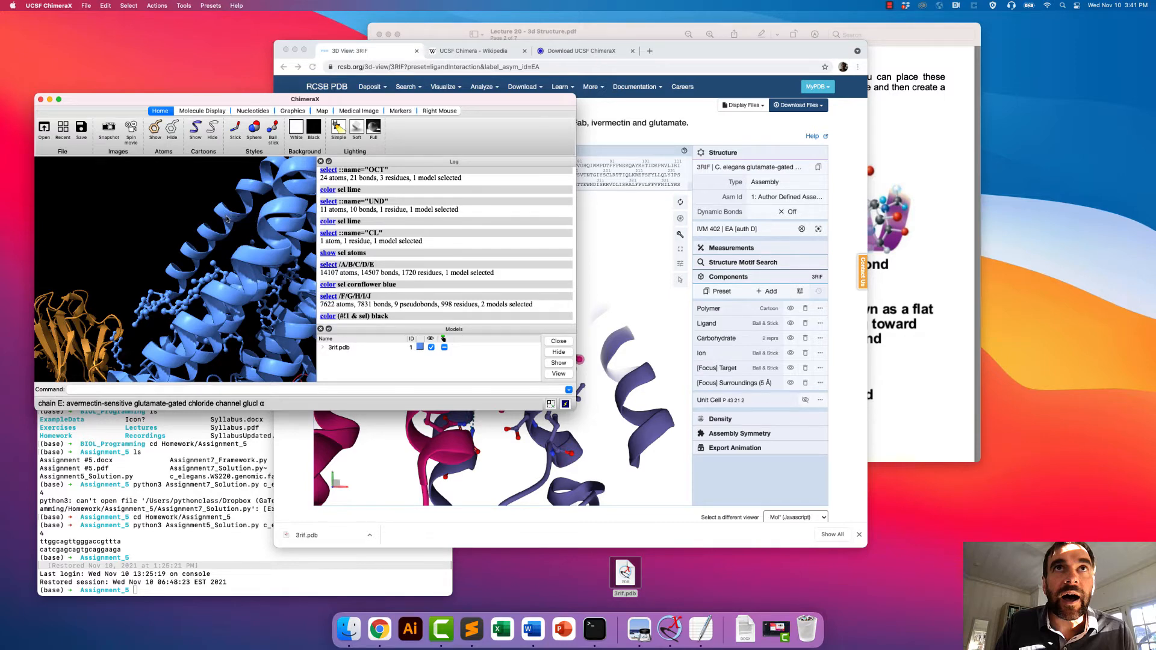
pyautogui.keyDown('ctrl'); pyautogui.click(227, 216); pyautogui.keyUp('ctrl')
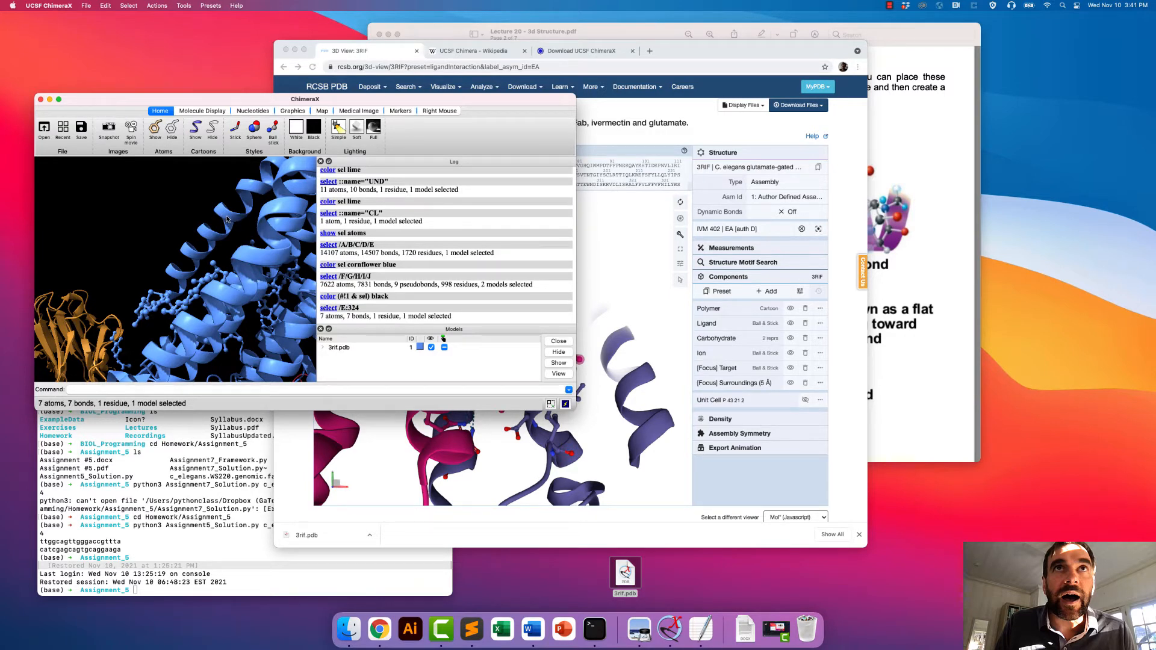
pyautogui.keyDown('ctrl'); pyautogui.click(227, 219); pyautogui.keyUp('ctrl')
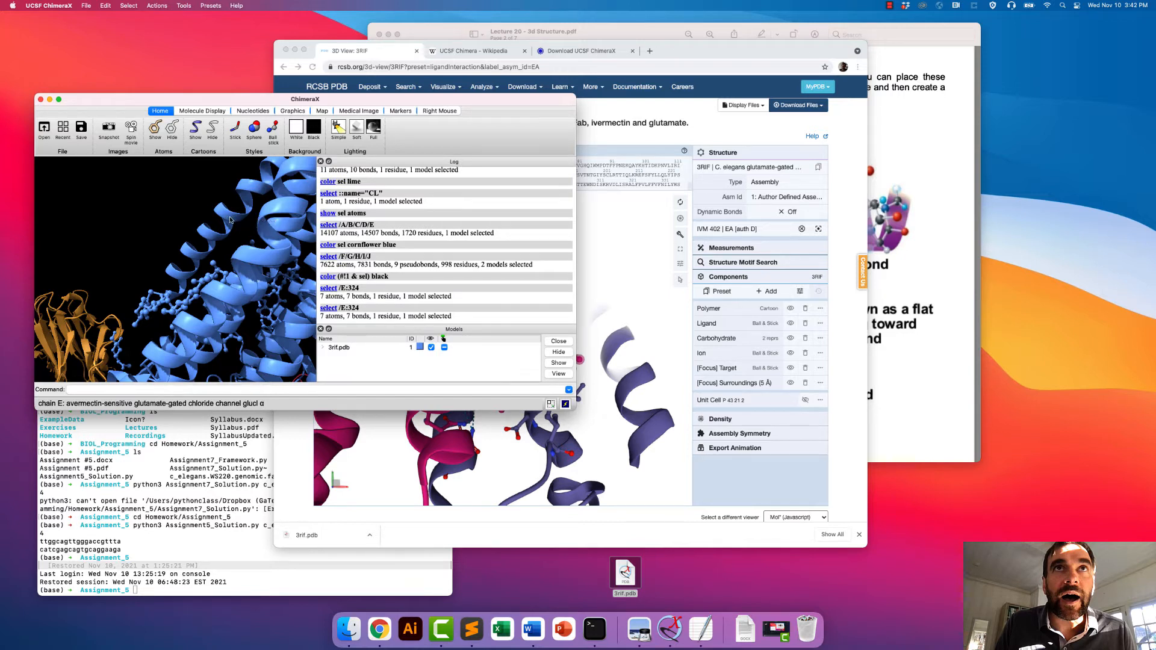
pyautogui.keyDown('ctrl'); pyautogui.click(230, 220); pyautogui.keyUp('ctrl')
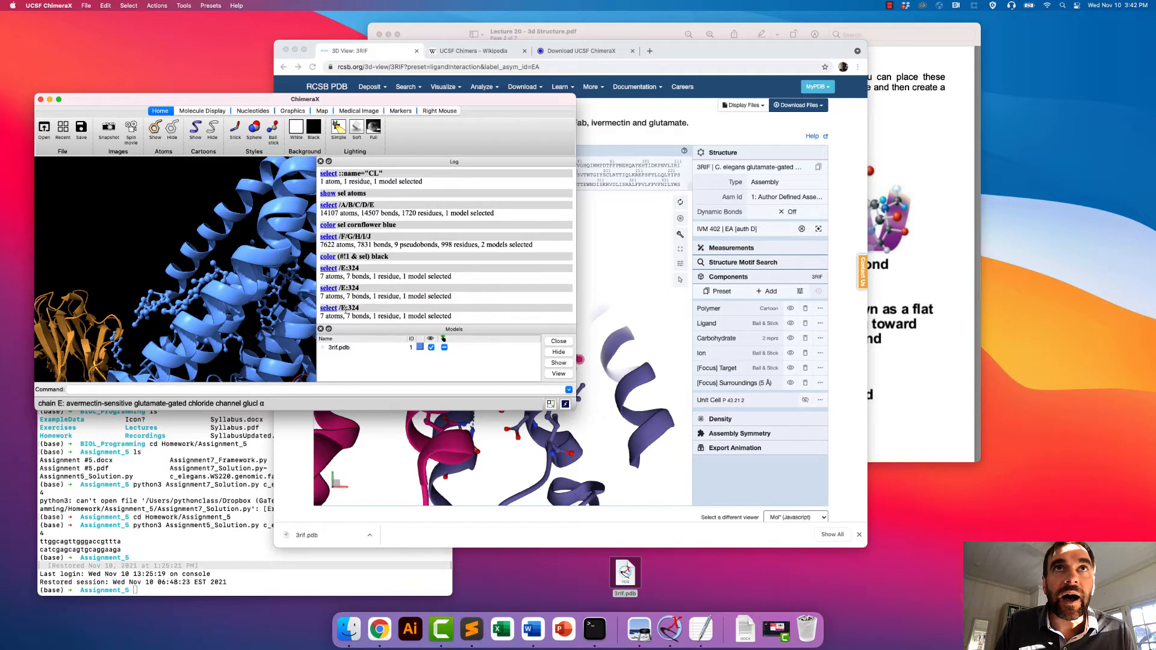
pyautogui.click(157, 5)
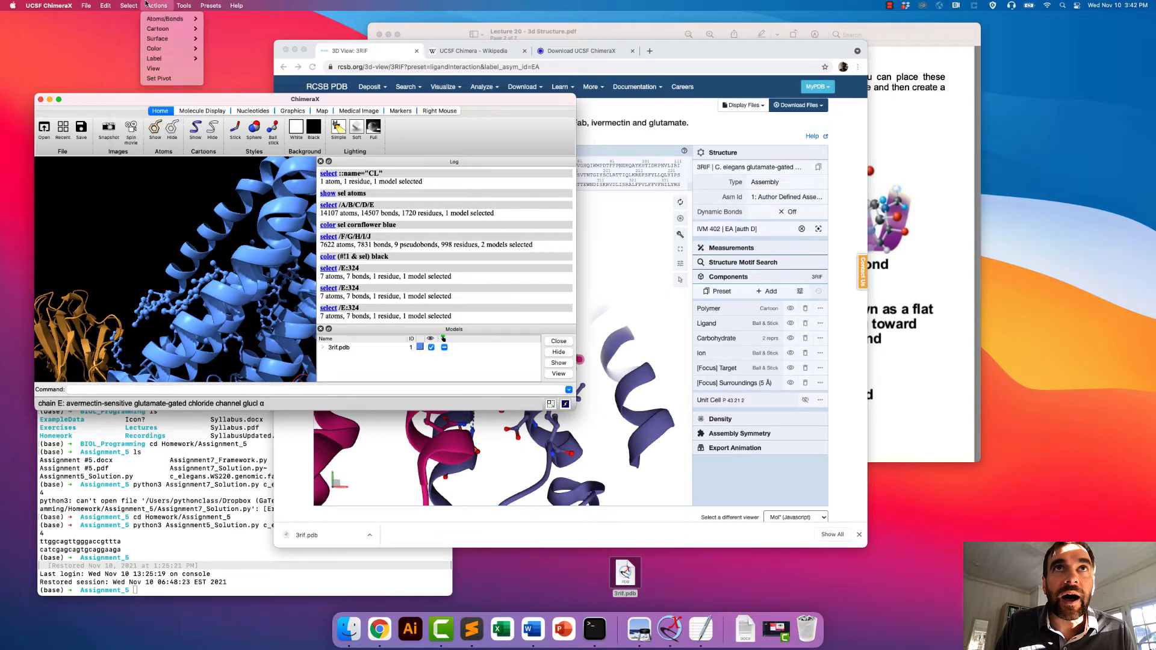
pyautogui.moveTo(158, 50)
pyautogui.click(223, 48)
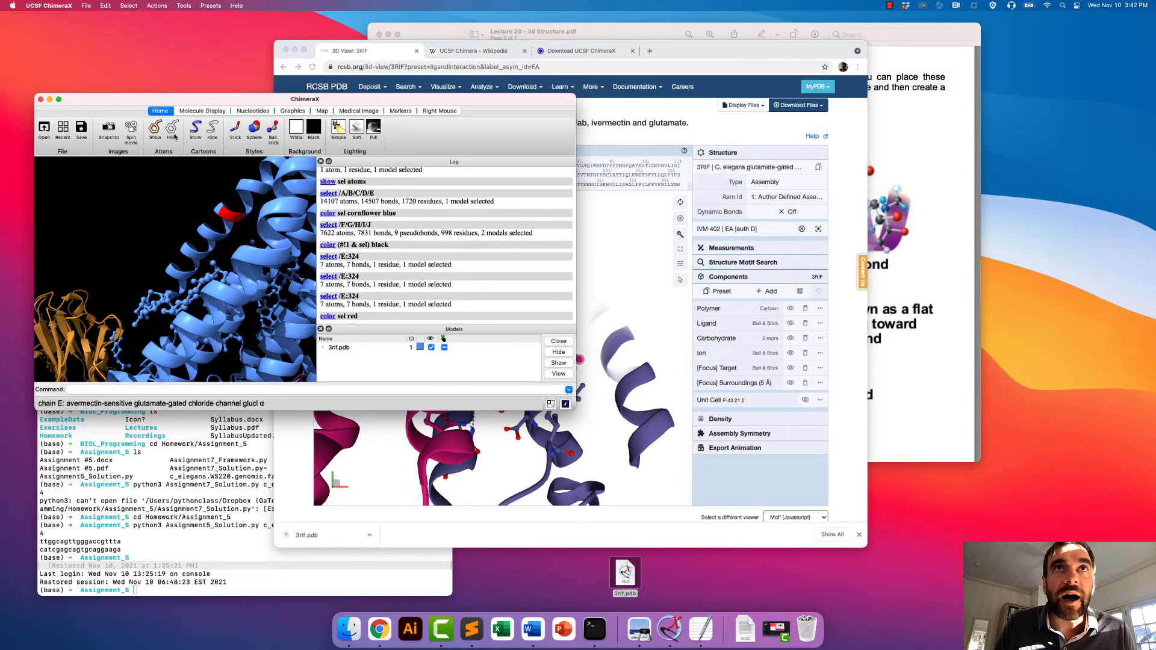
# - Show the atoms of the red residue 324 in chain E and display them in ball-and-stick style
pyautogui.click(155, 128)
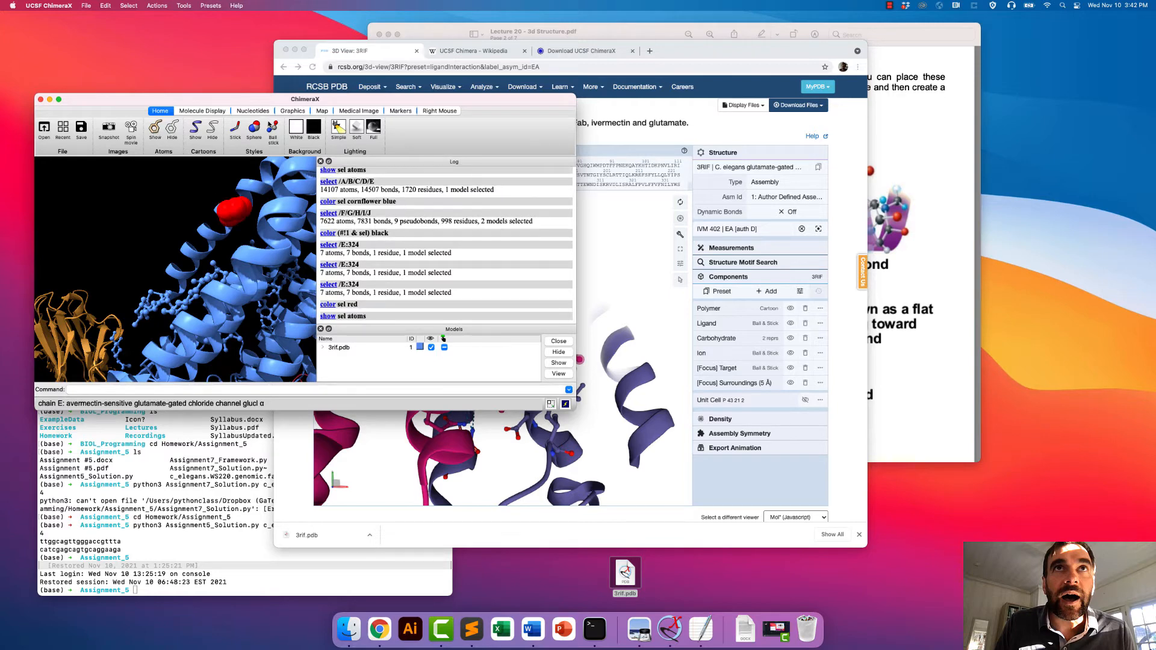
pyautogui.click(272, 128)
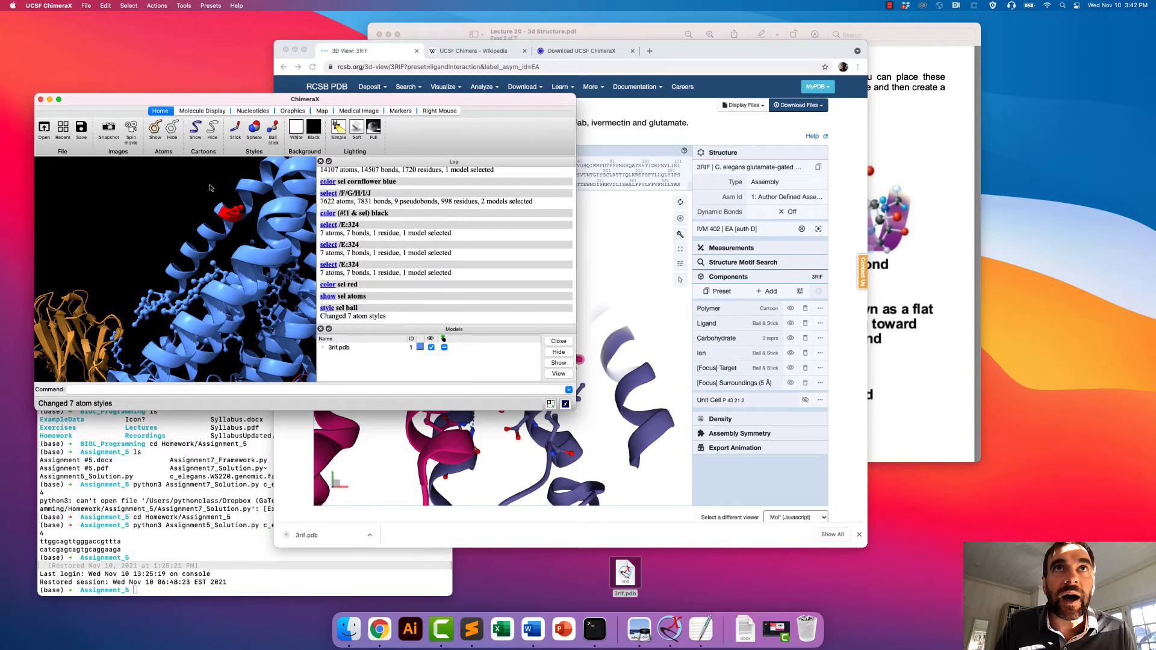
pyautogui.moveTo(230, 185); pyautogui.dragTo(121, 216)
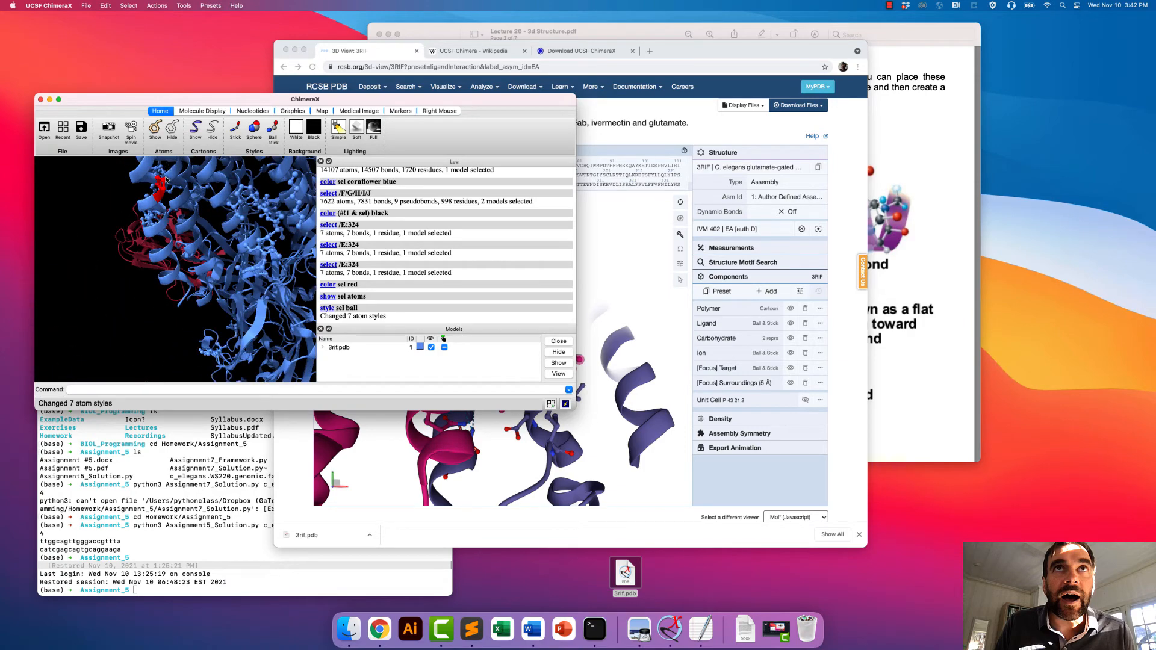
pyautogui.moveTo(167, 180); pyautogui.dragTo(252, 201)
# - Clear the selection and switch the atoms of the whole structure to stick style
pyautogui.keyDown('ctrl'); pyautogui.click(235, 204); pyautogui.keyUp('ctrl')
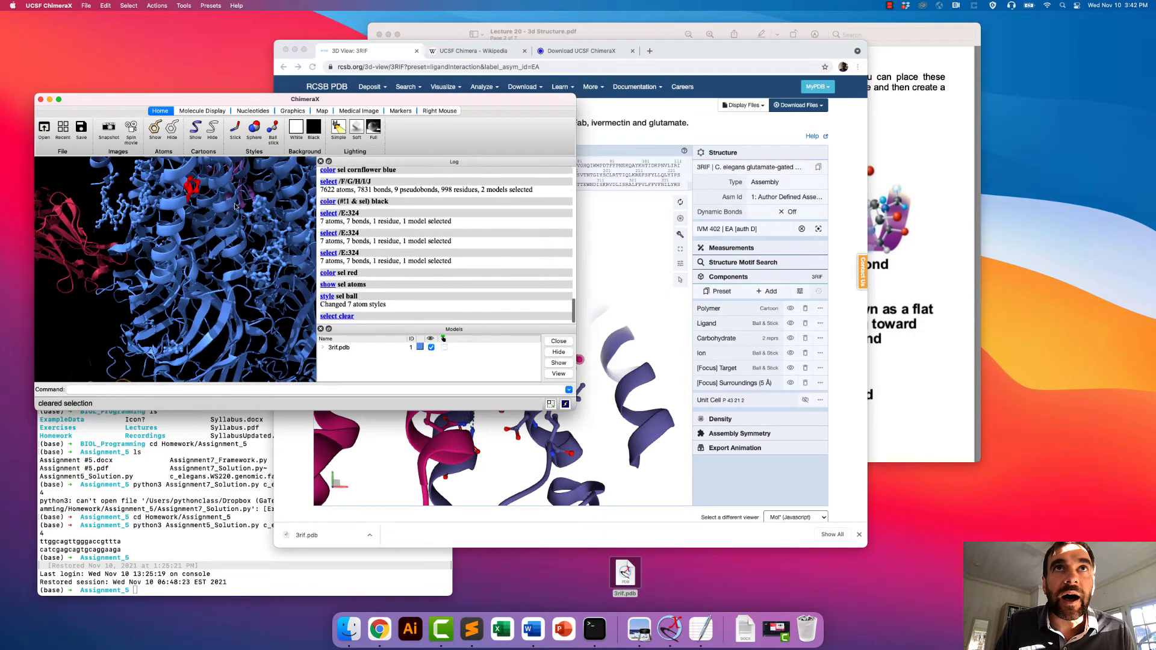
pyautogui.click(236, 129)
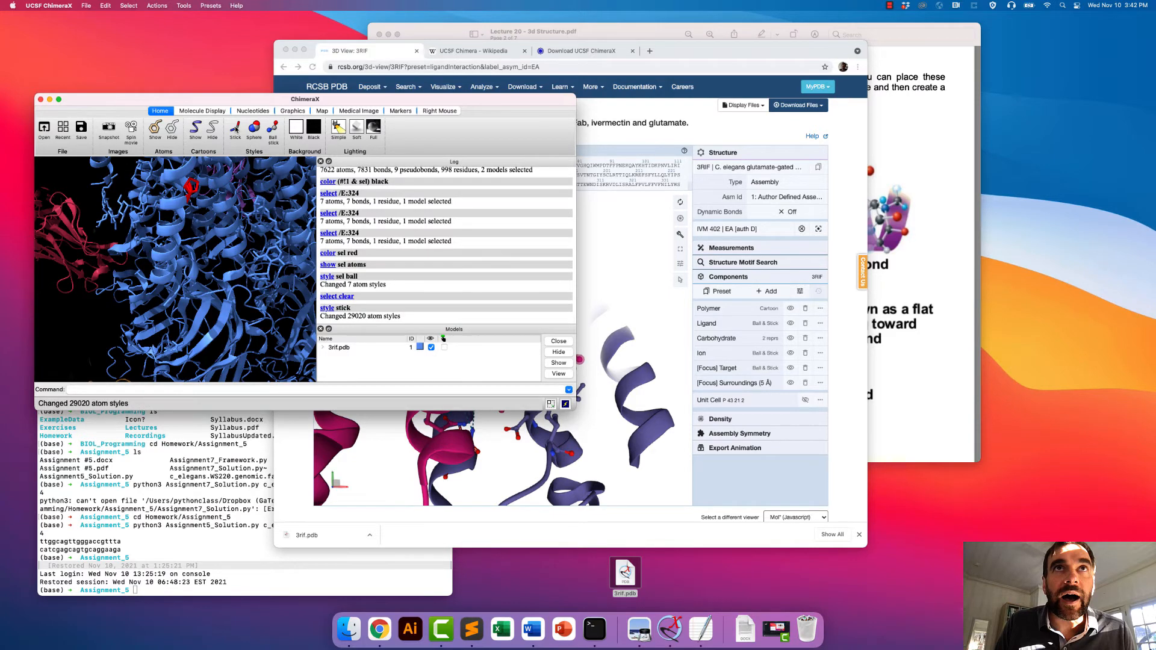
pyautogui.moveTo(236, 196); pyautogui.dragTo(229, 210)
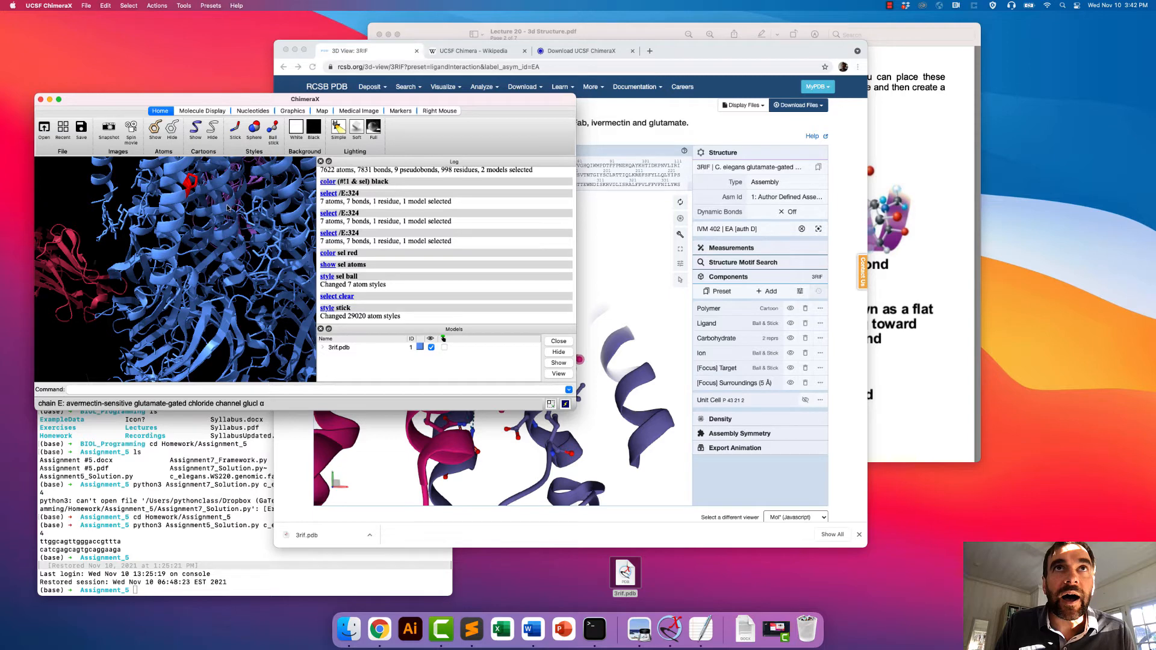
# - Select residue 226 of chain E, show its atoms and inspect them among the channel's helices
pyautogui.keyDown('ctrl'); pyautogui.click(227, 208); pyautogui.keyUp('ctrl')
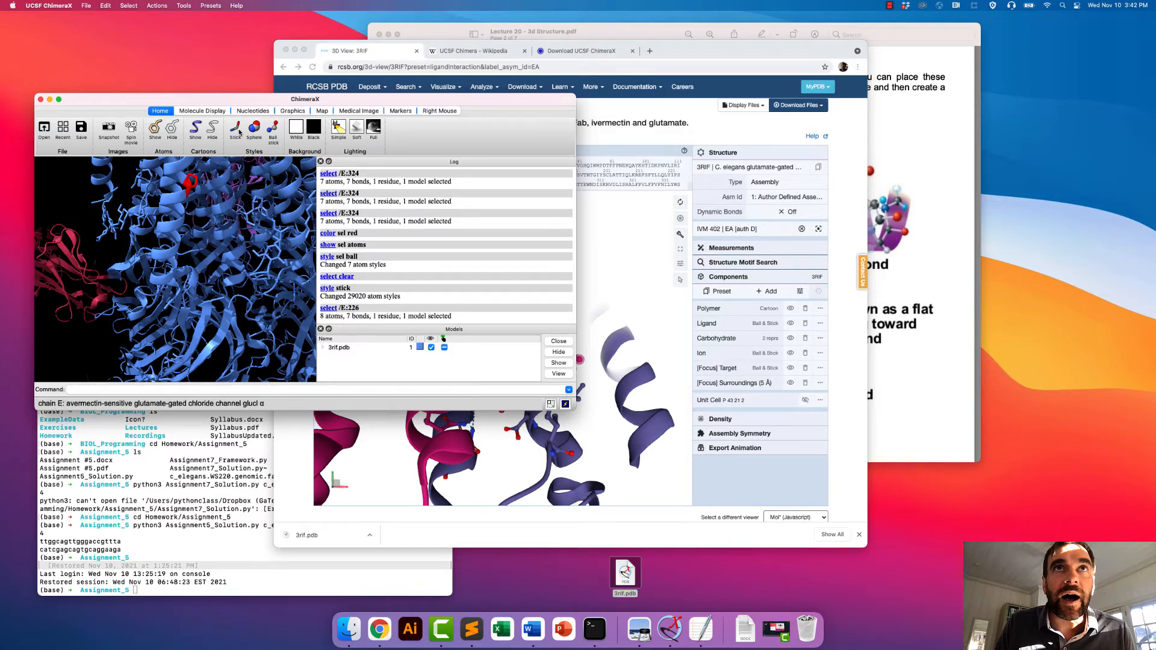
pyautogui.click(155, 128)
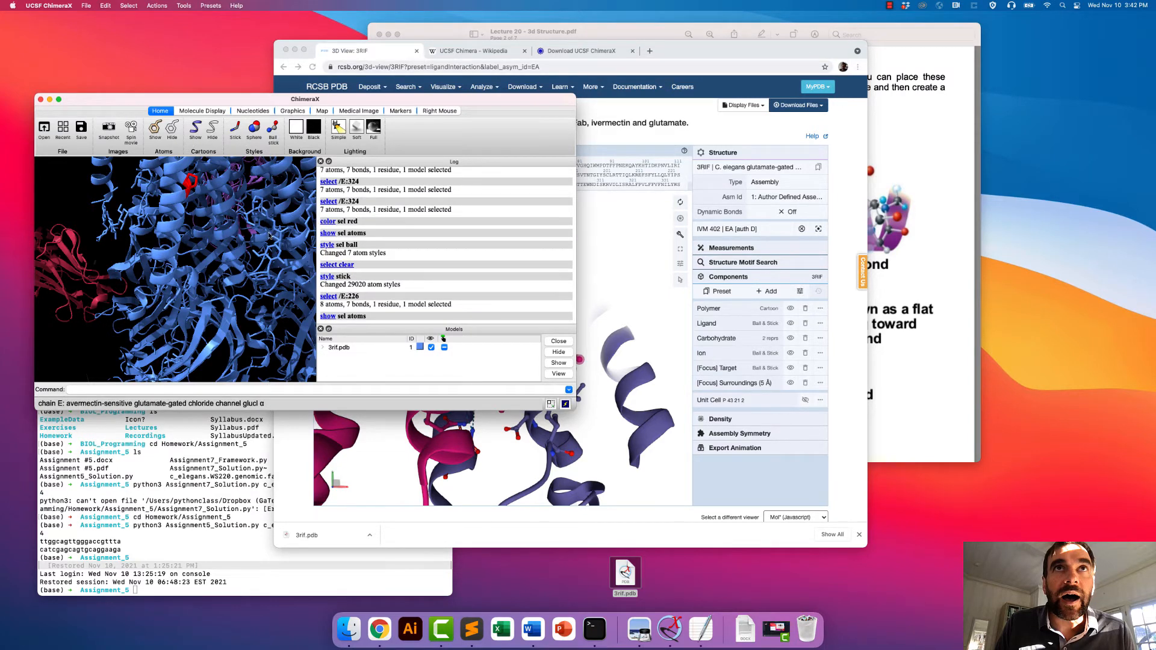
pyautogui.moveTo(247, 206); pyautogui.dragTo(238, 241)
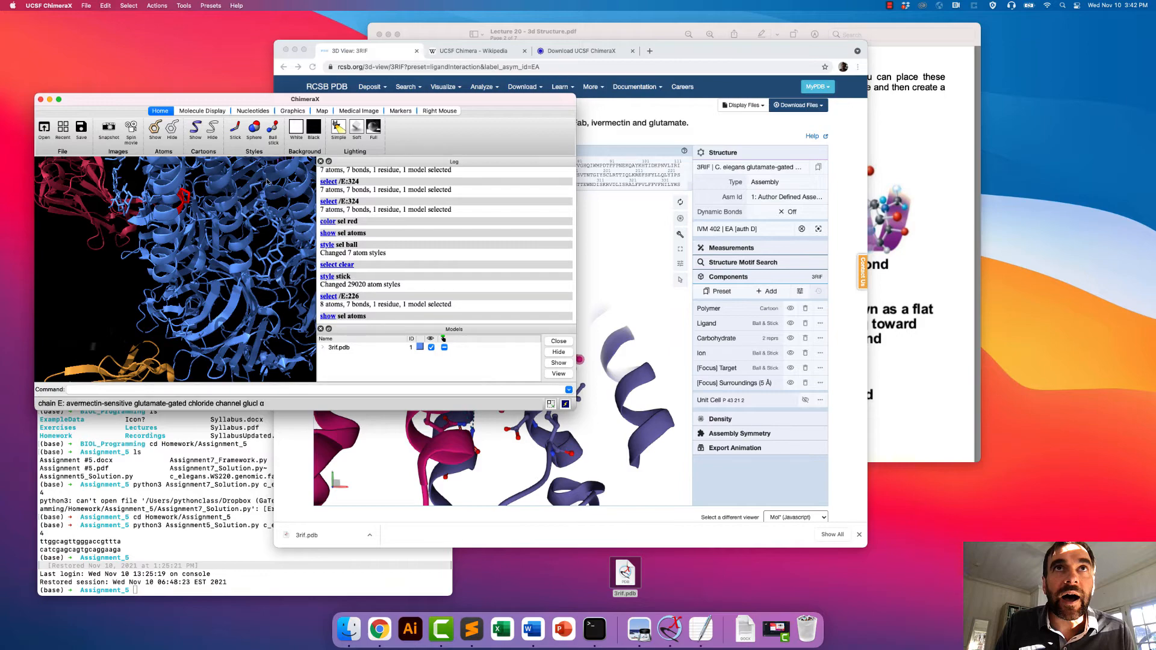
pyautogui.moveTo(270, 212)
pyautogui.mouseDown()
pyautogui.moveTo(271, 253)
pyautogui.moveTo(268, 226)
pyautogui.mouseUp()
pyautogui.moveTo(210, 199); pyautogui.dragTo(188, 205)
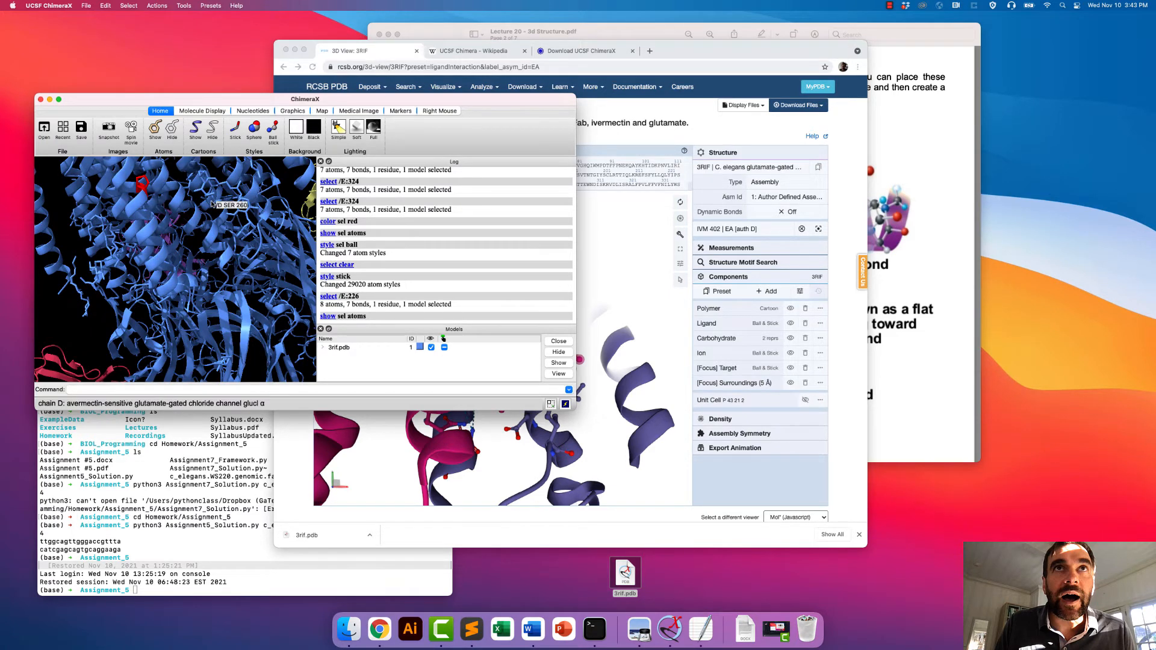
# - View the channel from other angles and look up the colouring commands in the Lecture 20 PDF in Preview
pyautogui.moveTo(212, 204); pyautogui.dragTo(199, 228)
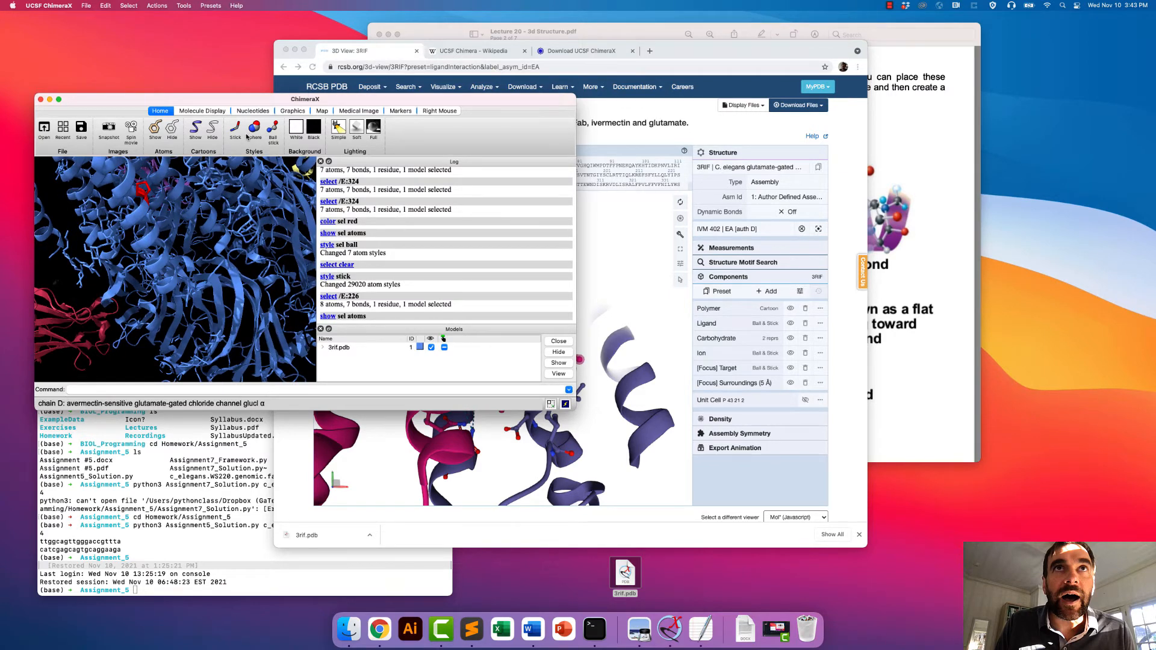
pyautogui.moveTo(161, 232); pyautogui.dragTo(208, 186)
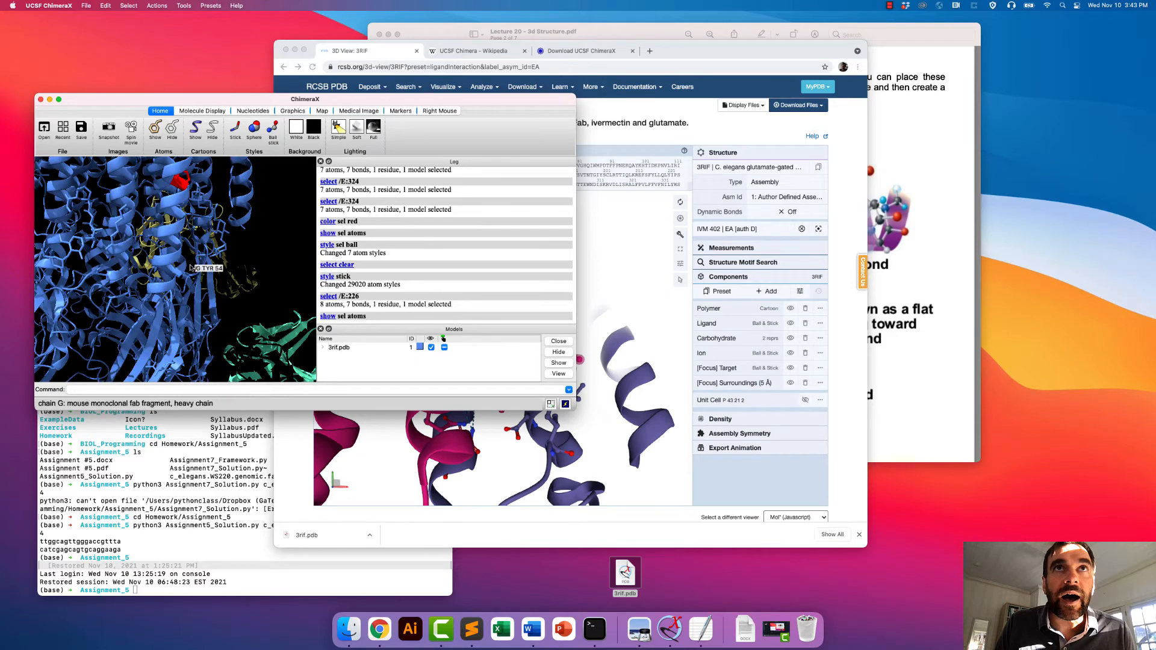
pyautogui.click(872, 362)
pyautogui.scroll(-10, 917, 381)
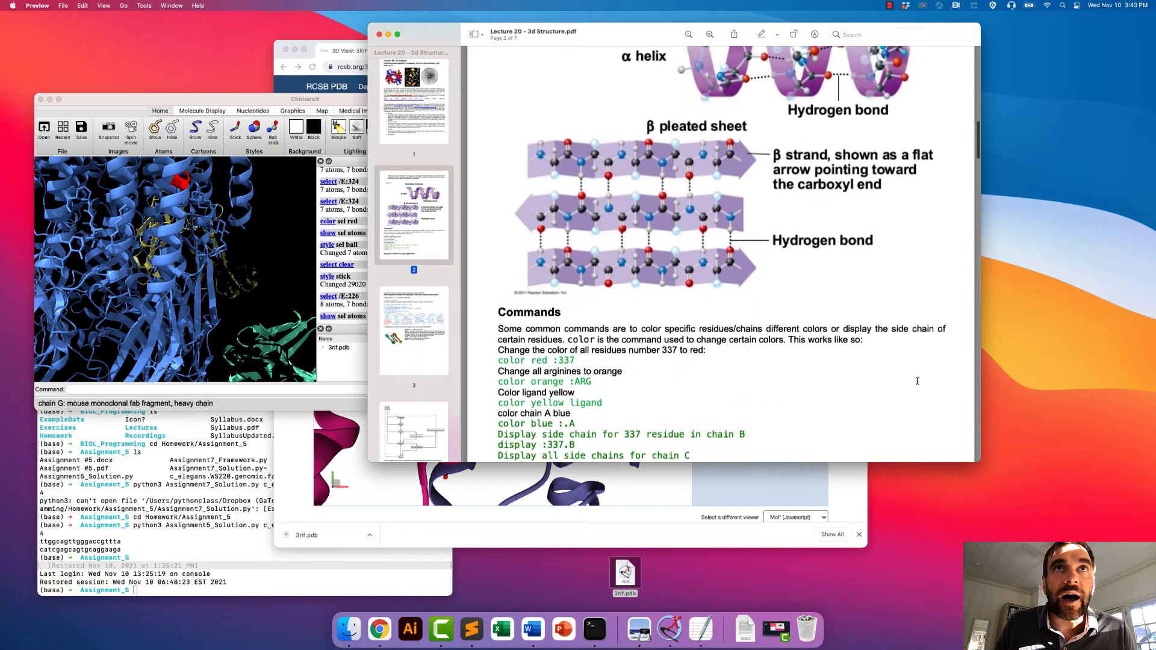
pyautogui.scroll(3, 917, 381)
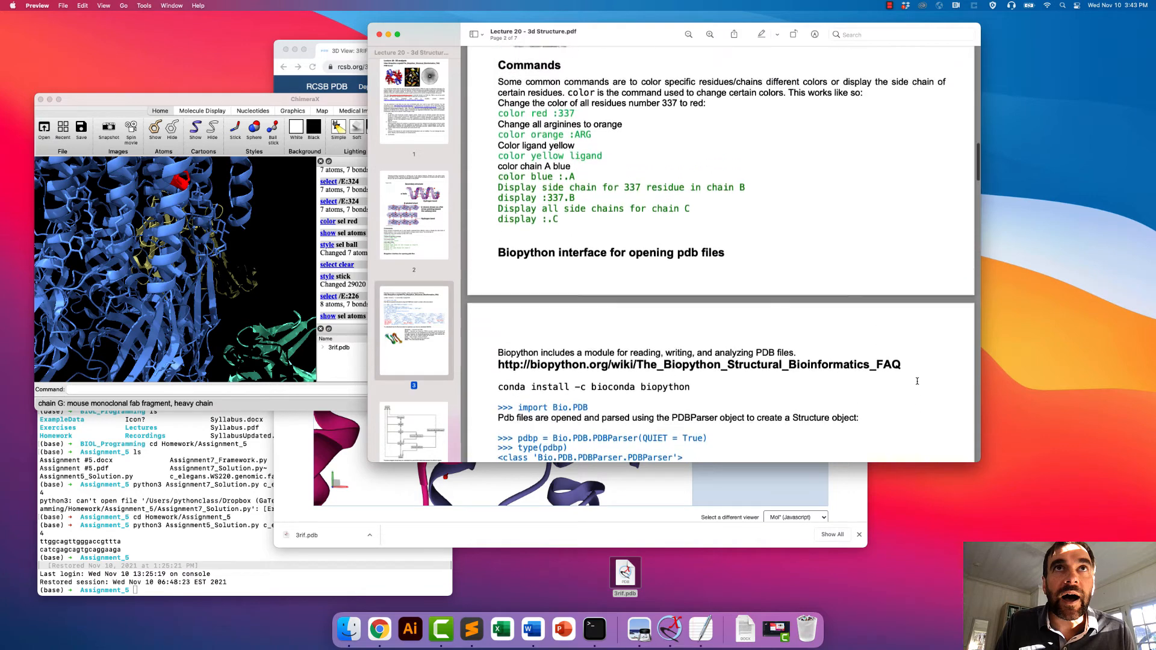
pyautogui.scroll(1, 917, 381)
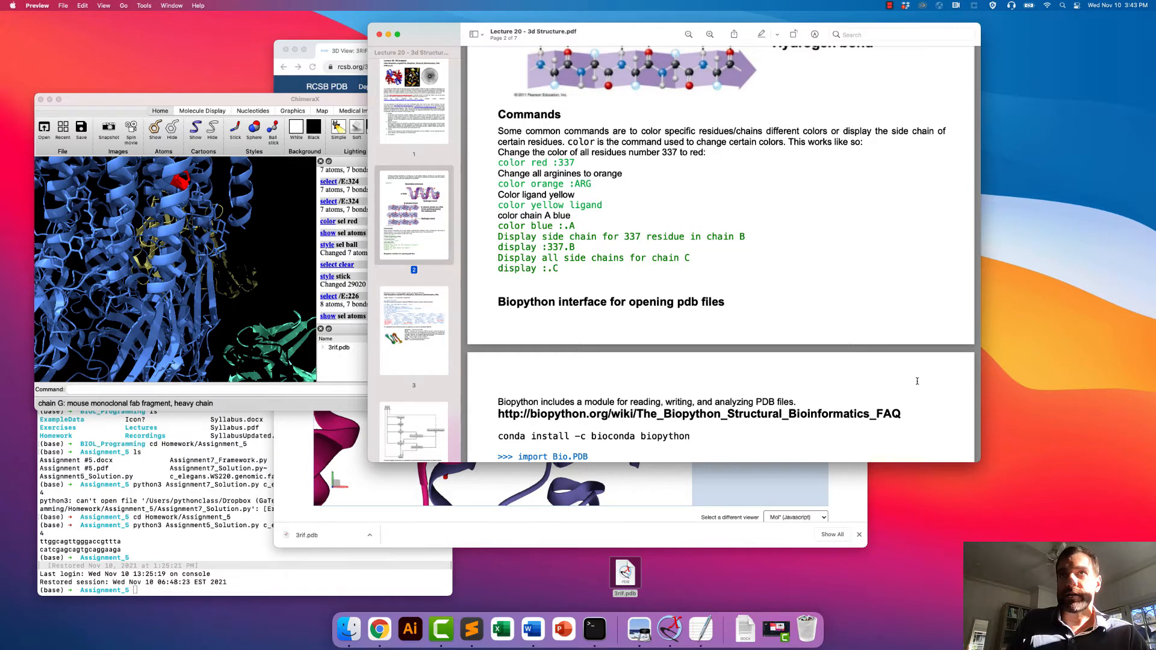
# - Switch back to ChimeraX, reposition its window and enlarge it
pyautogui.click(223, 102)
pyautogui.moveTo(223, 102); pyautogui.dragTo(256, 95)
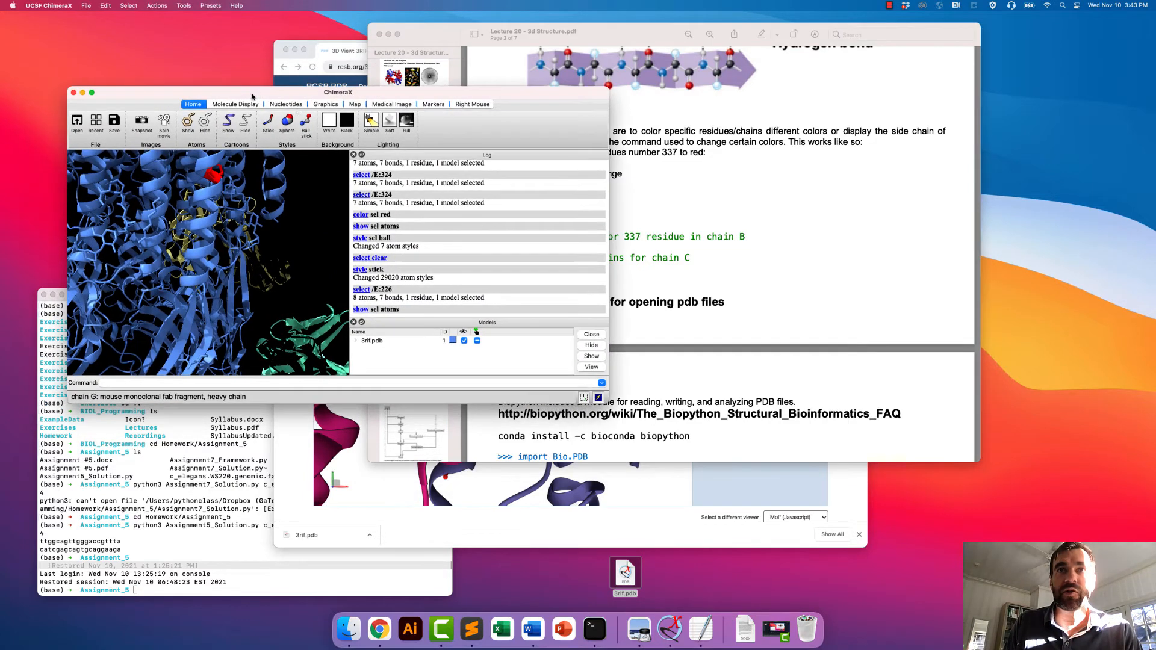
pyautogui.moveTo(609, 401); pyautogui.dragTo(669, 486)
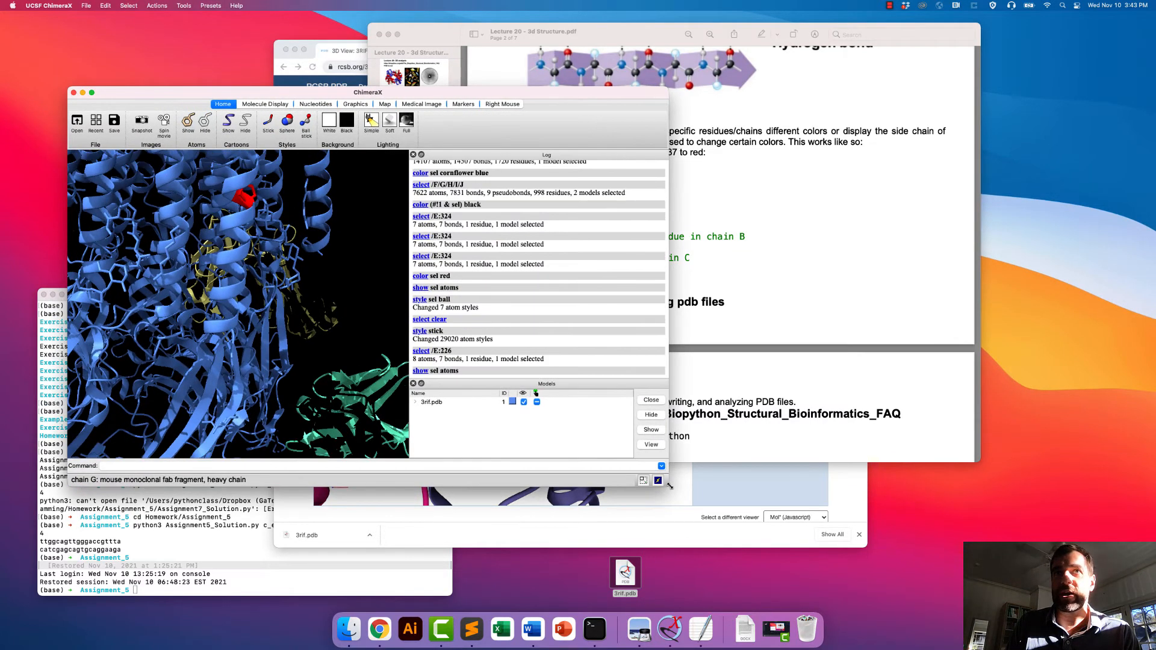
# - Select residue 329 in every chain with the command select :329
pyautogui.moveTo(231, 257)
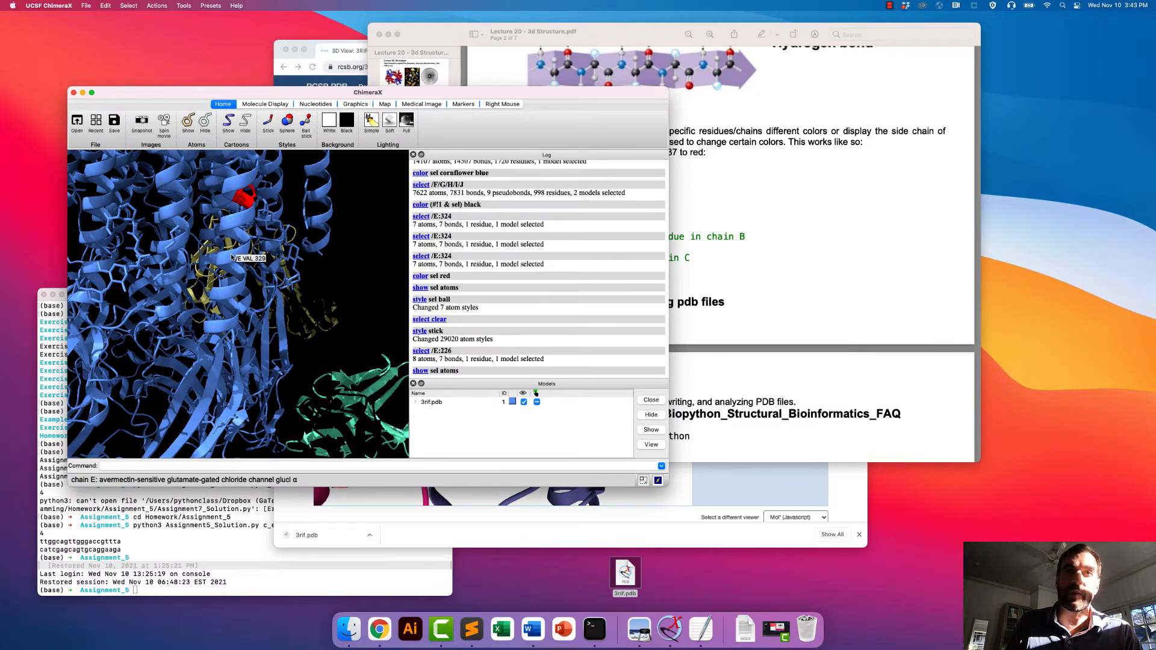
pyautogui.click(120, 466)
pyautogui.write('selec')
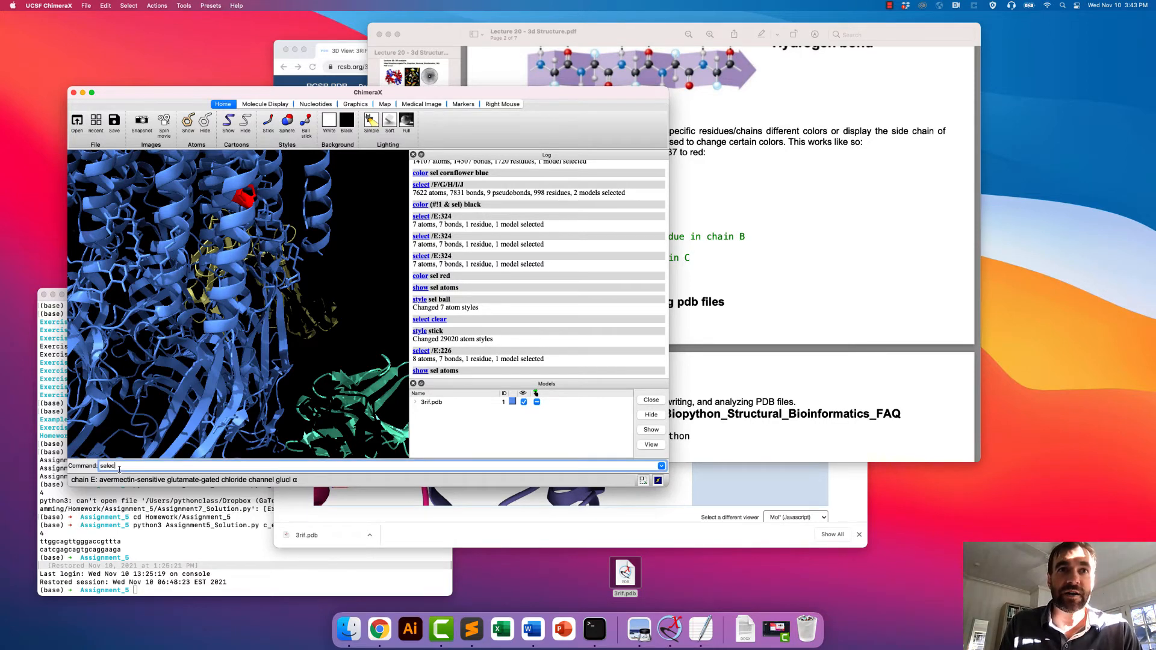
pyautogui.write('t :32')
pyautogui.moveTo(228, 433)
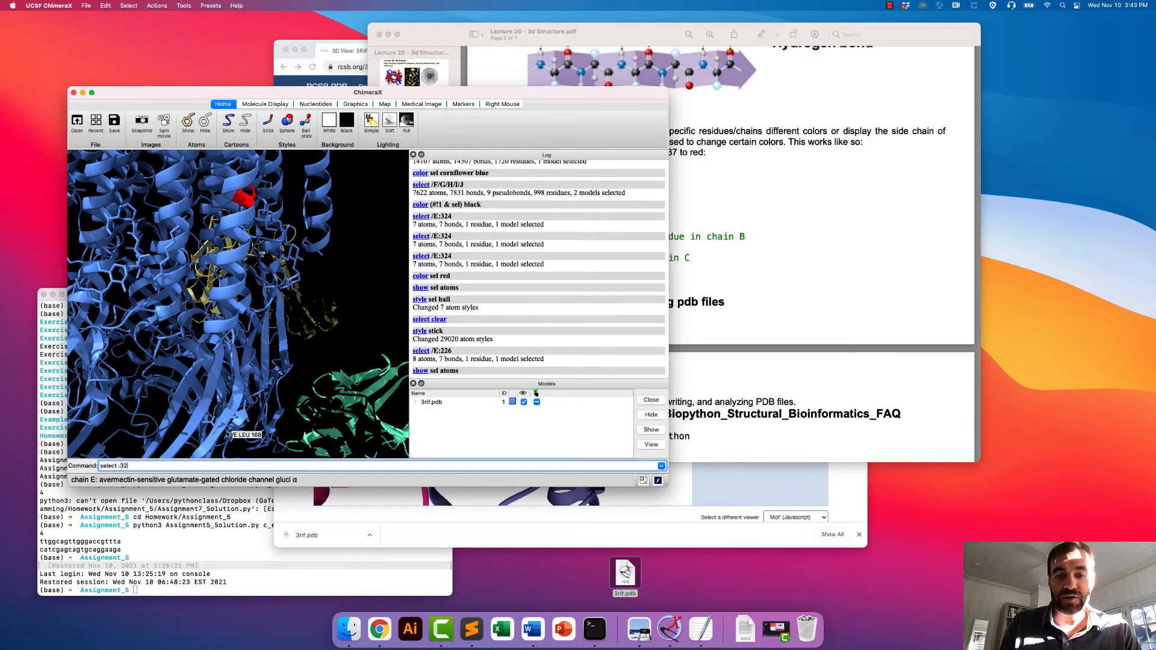
pyautogui.press('Return')
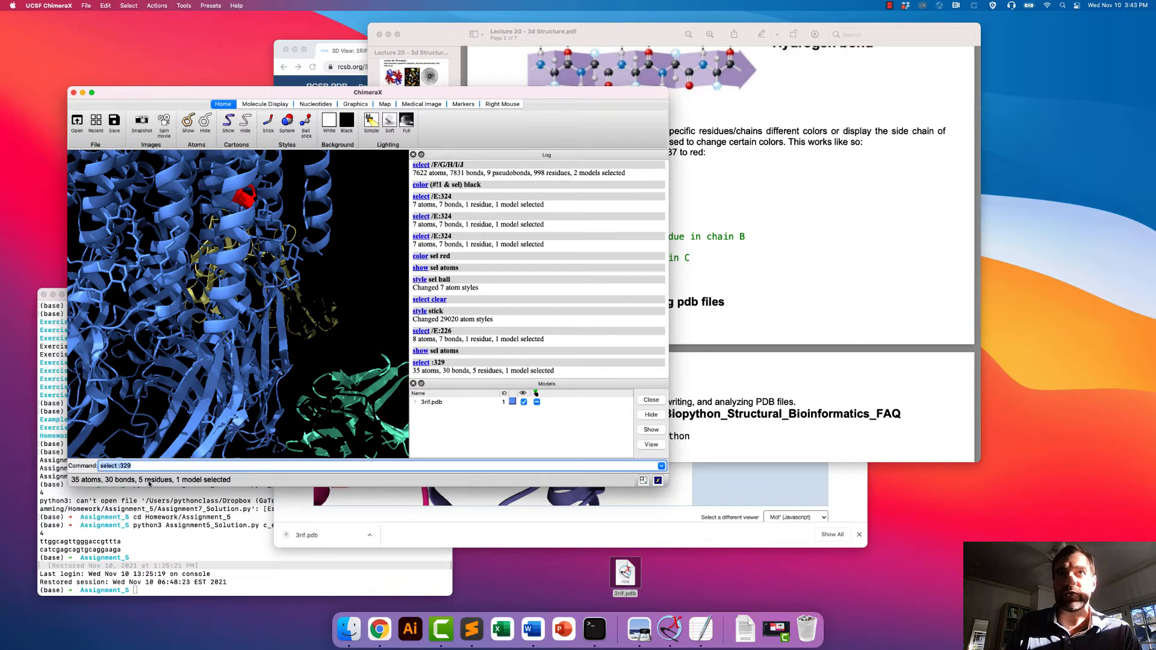
# - Colour the selected 329 residues orange red
pyautogui.click(129, 6)
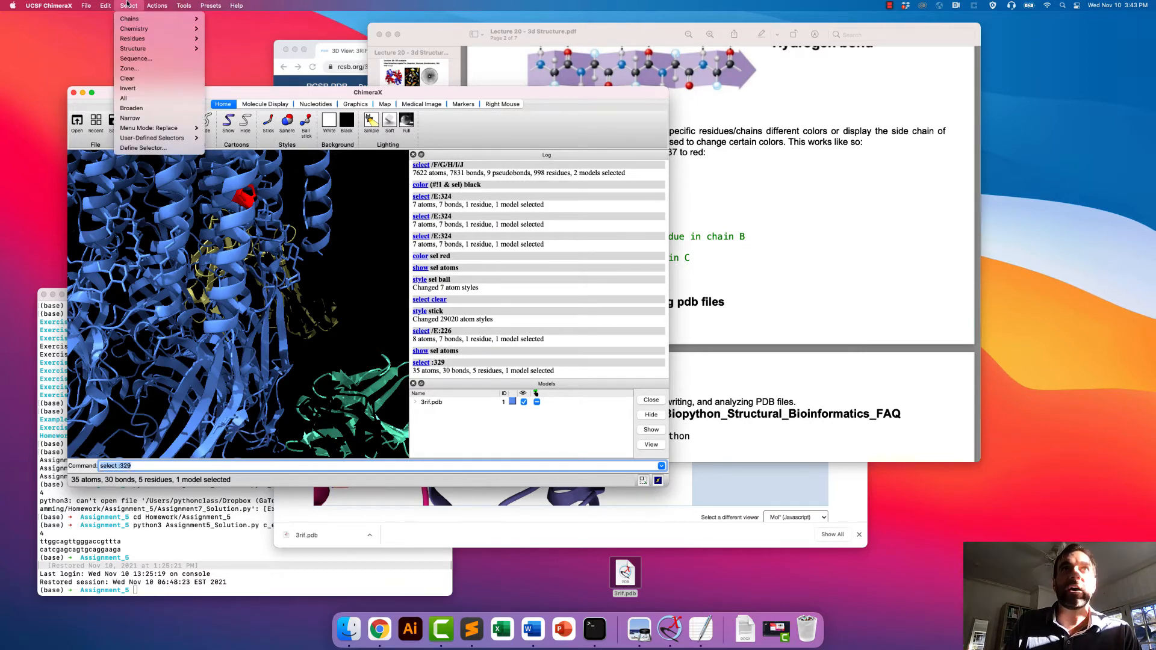
pyautogui.moveTo(157, 5)
pyautogui.moveTo(160, 51)
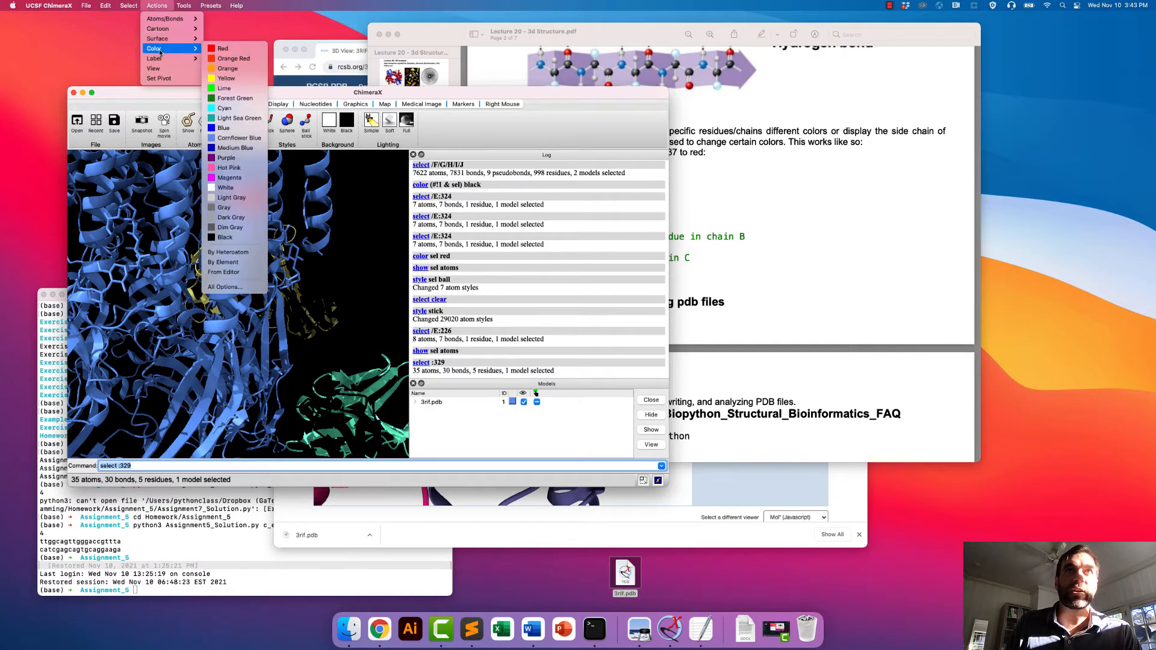
pyautogui.click(234, 59)
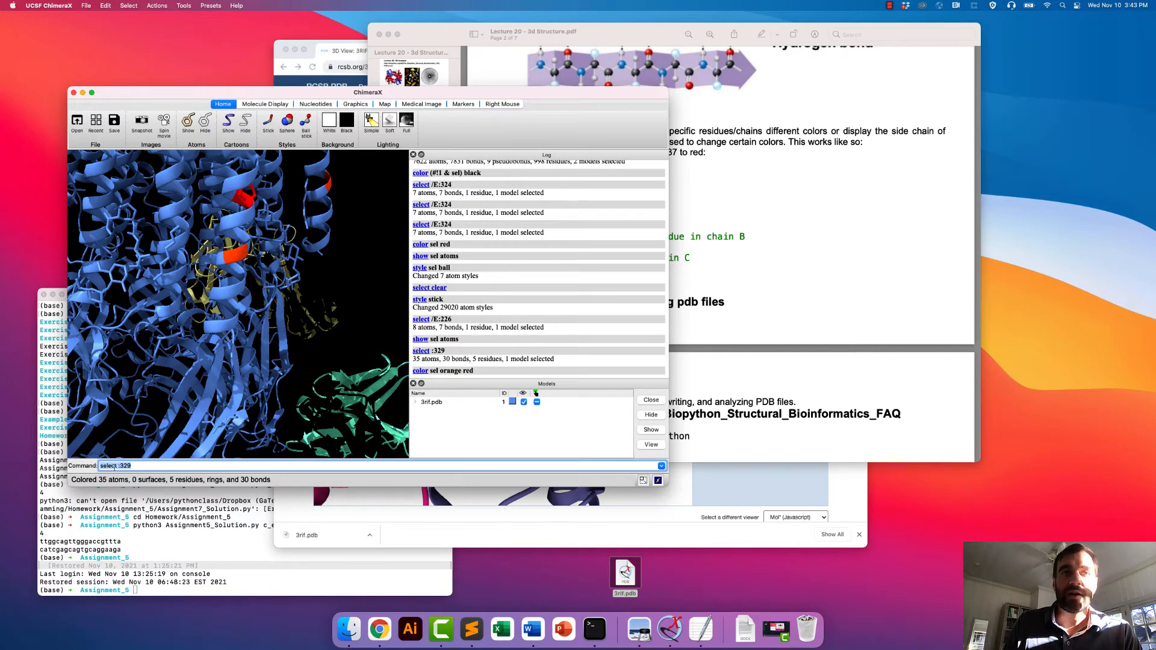
# - Recolour residue 329 in all chains with the command color :329 green
pyautogui.click(131, 466)
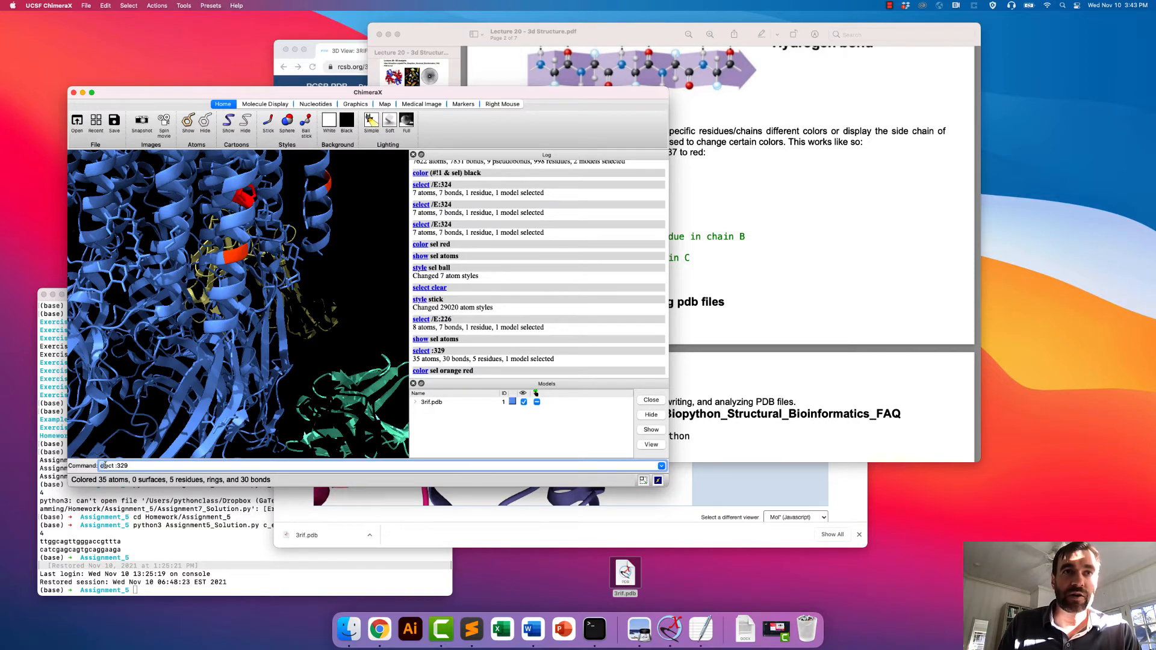
pyautogui.moveTo(114, 465); pyautogui.dragTo(84, 466)
pyautogui.write('color')
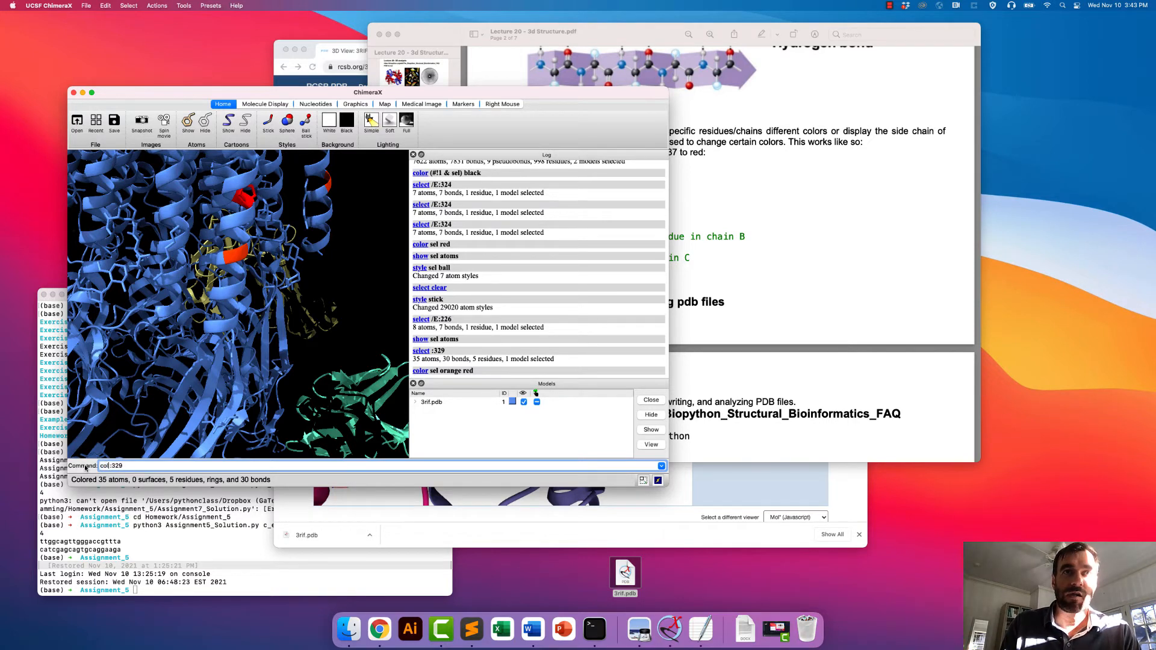
pyautogui.write(' :329 g')
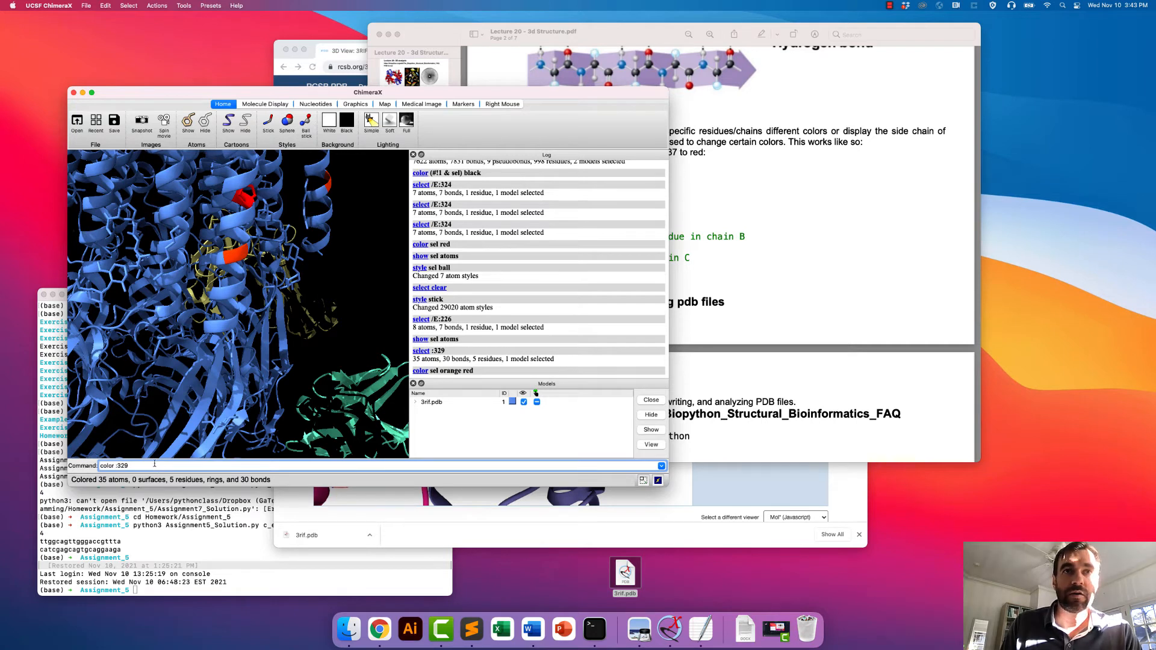
pyautogui.write('reen')
pyautogui.press('Return')
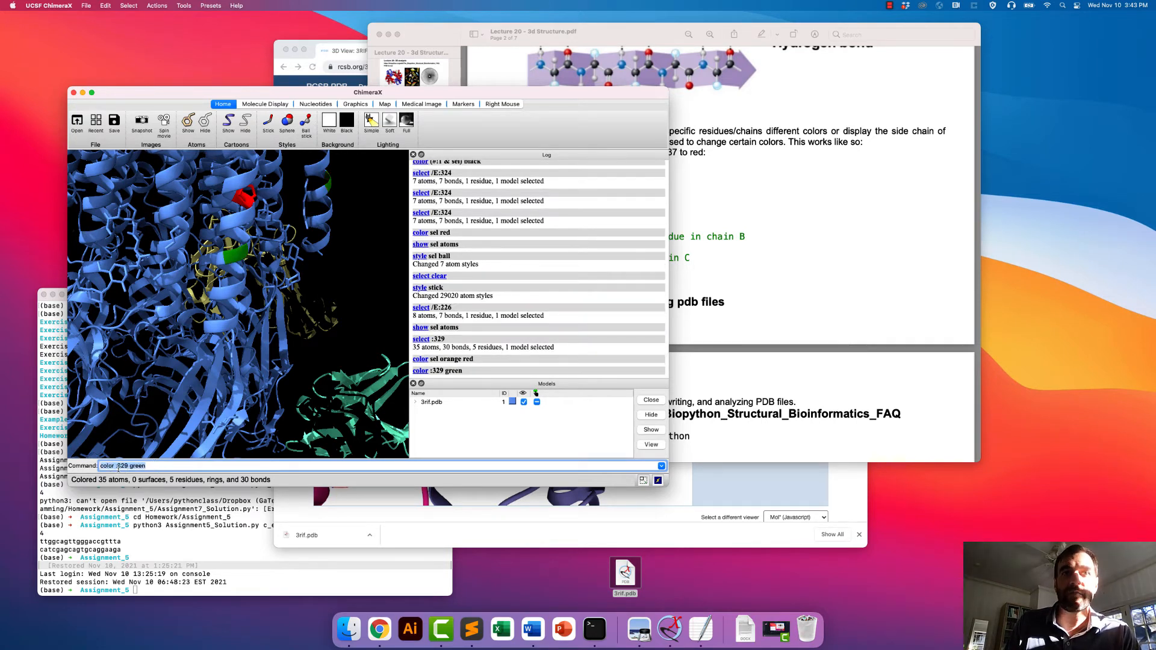
# - Rewrite the colouring command to target chain A instead of residue 329, as color /A green, without running it
pyautogui.click(115, 467)
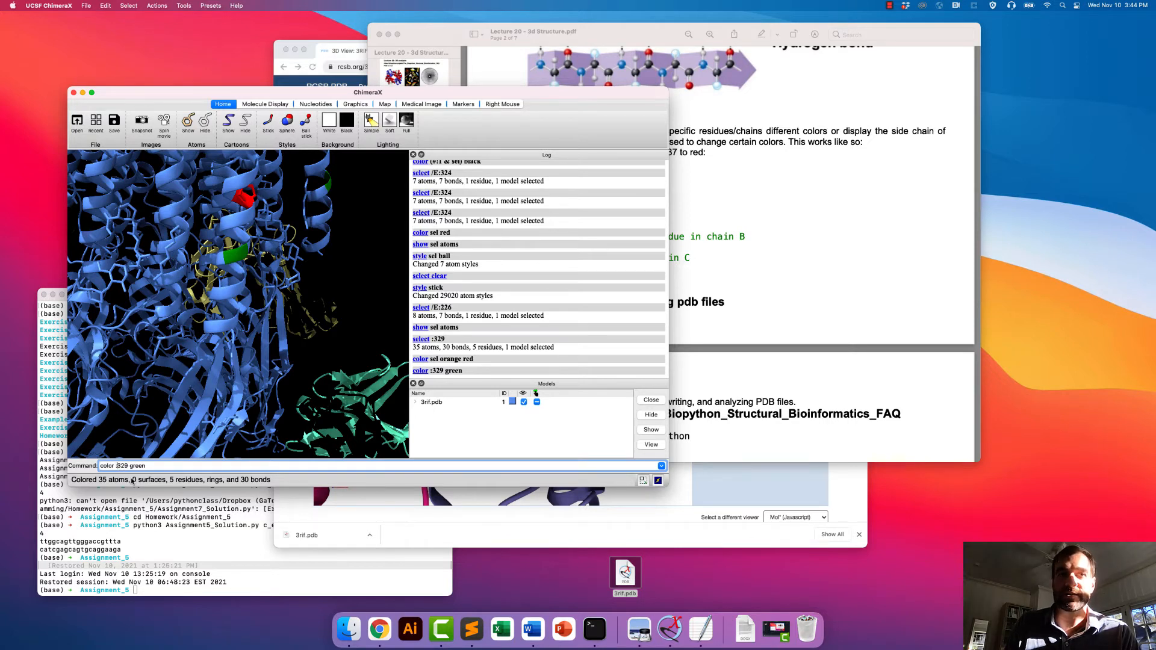
pyautogui.write('/A')
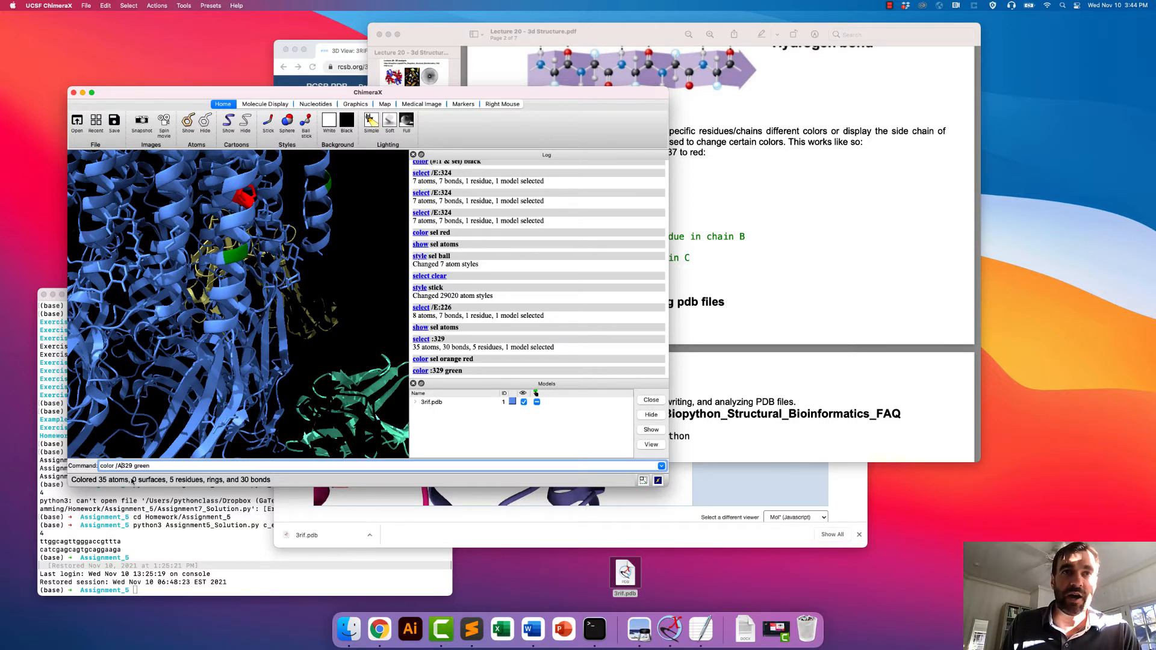
pyautogui.press('BackSpace')
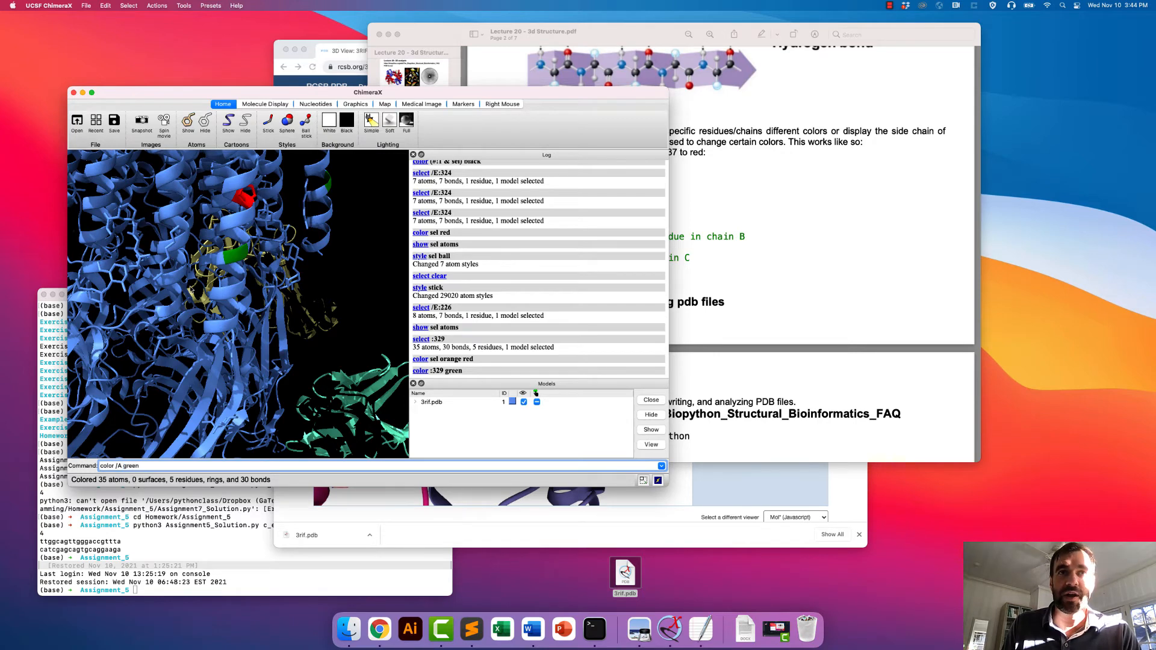
# - Colour the selected 329 residues yellow
pyautogui.click(160, 5)
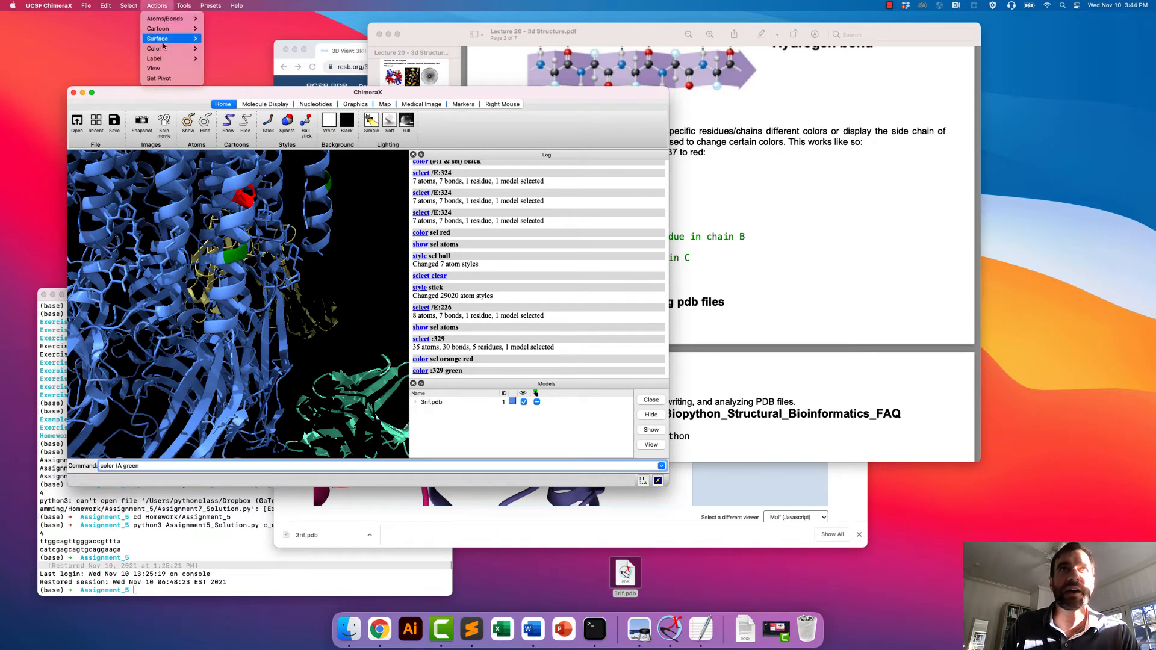
pyautogui.moveTo(158, 48)
pyautogui.click(249, 76)
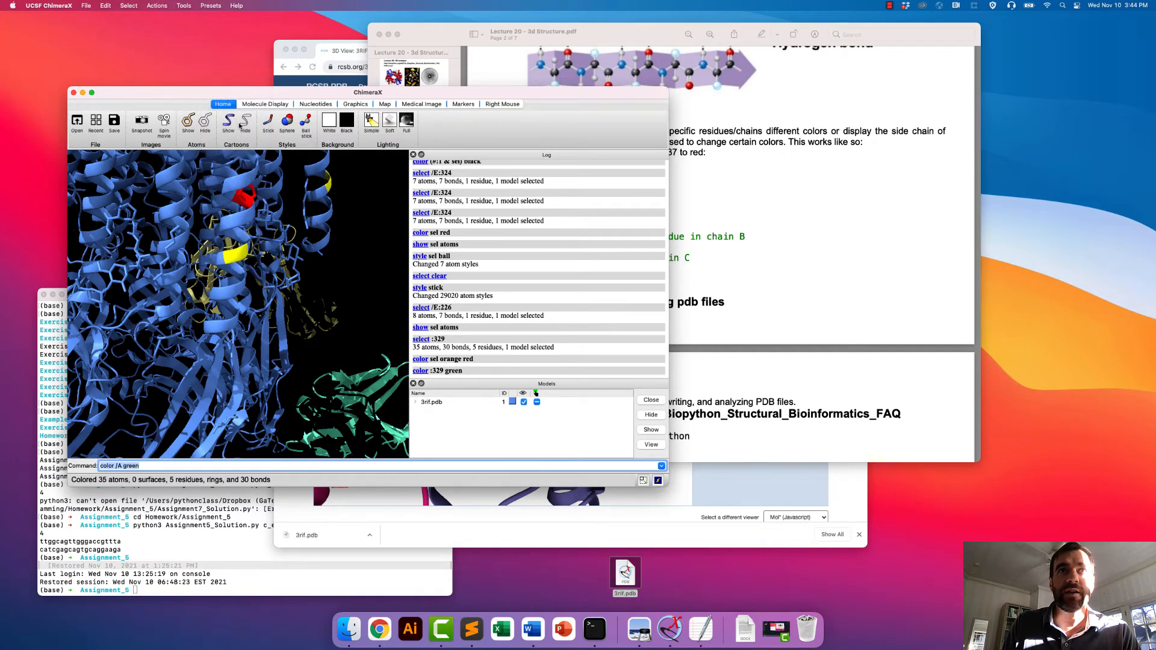
# - Check the chain notation in the lecture PDF and try to colour chain A in ChimeraX with the command color .A green
pyautogui.click(121, 465)
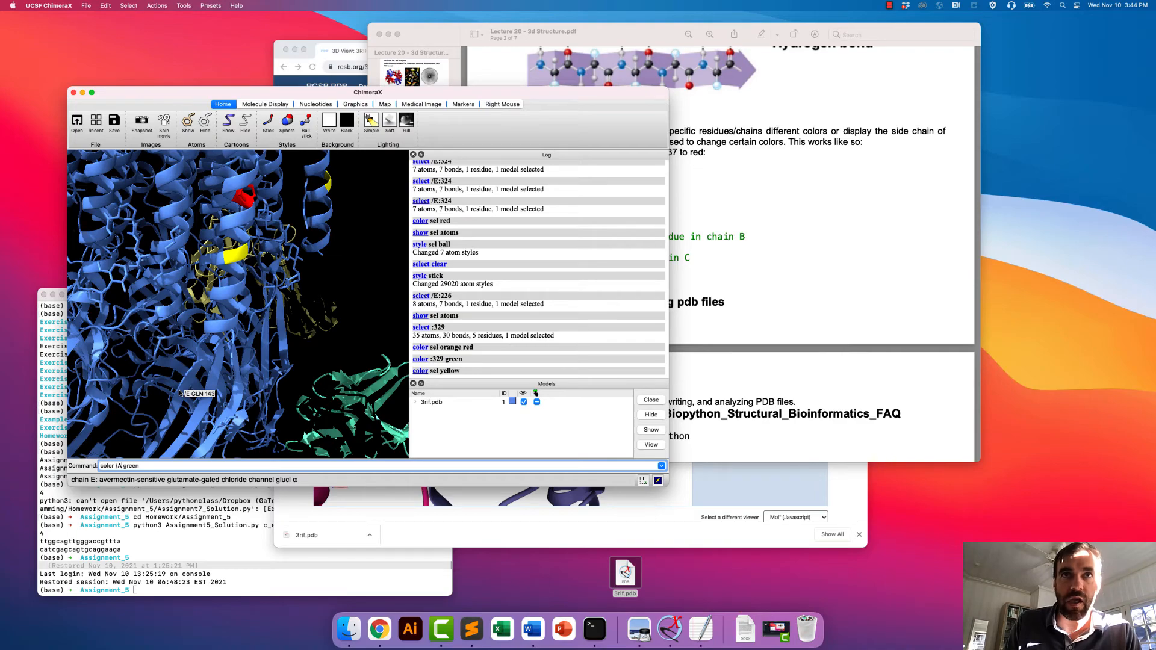
pyautogui.scroll(-10, 181, 393)
pyautogui.moveTo(185, 294); pyautogui.dragTo(179, 433)
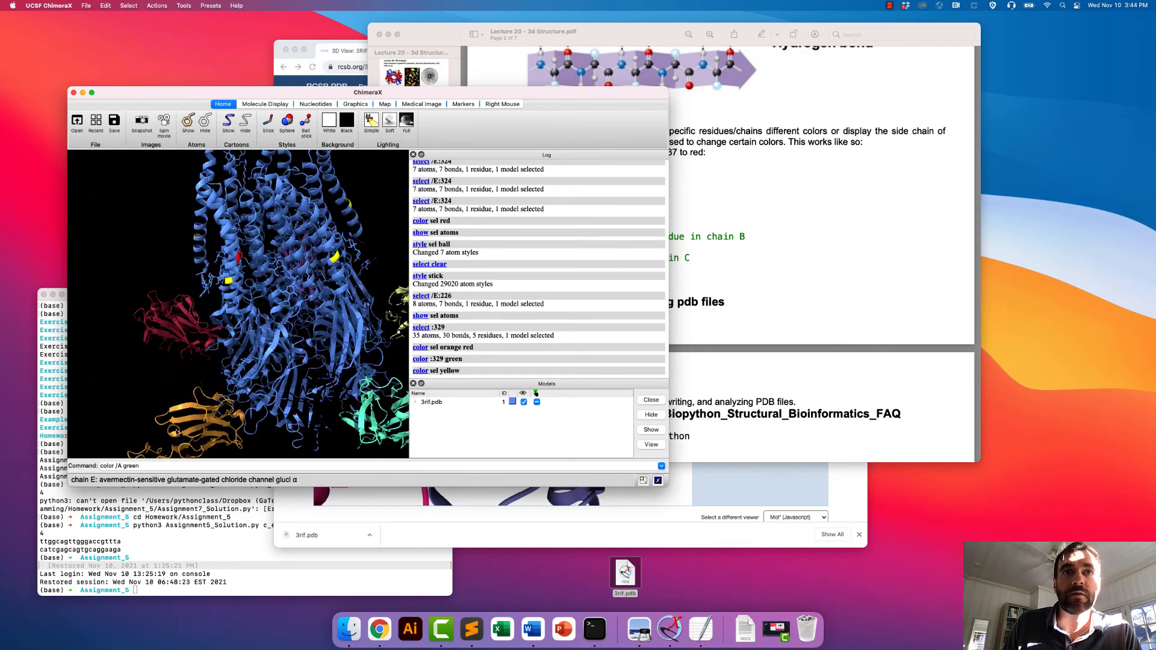
pyautogui.doubleClick(120, 466)
pyautogui.write('A')
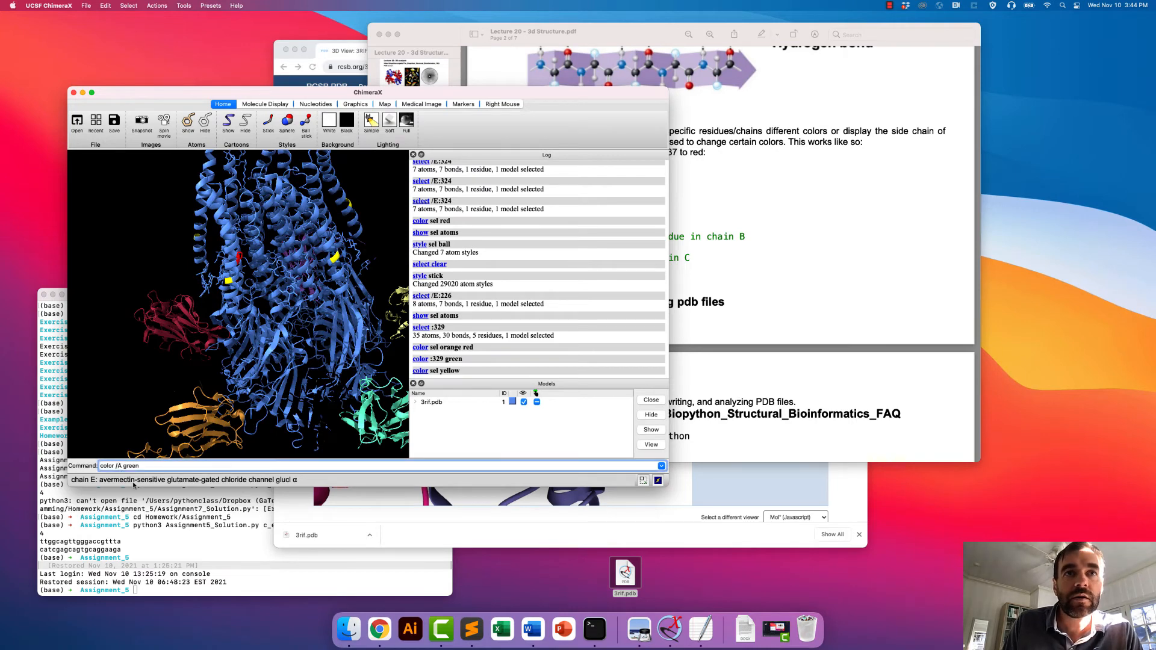
pyautogui.press('BackSpace')
pyautogui.press('BackSpace')
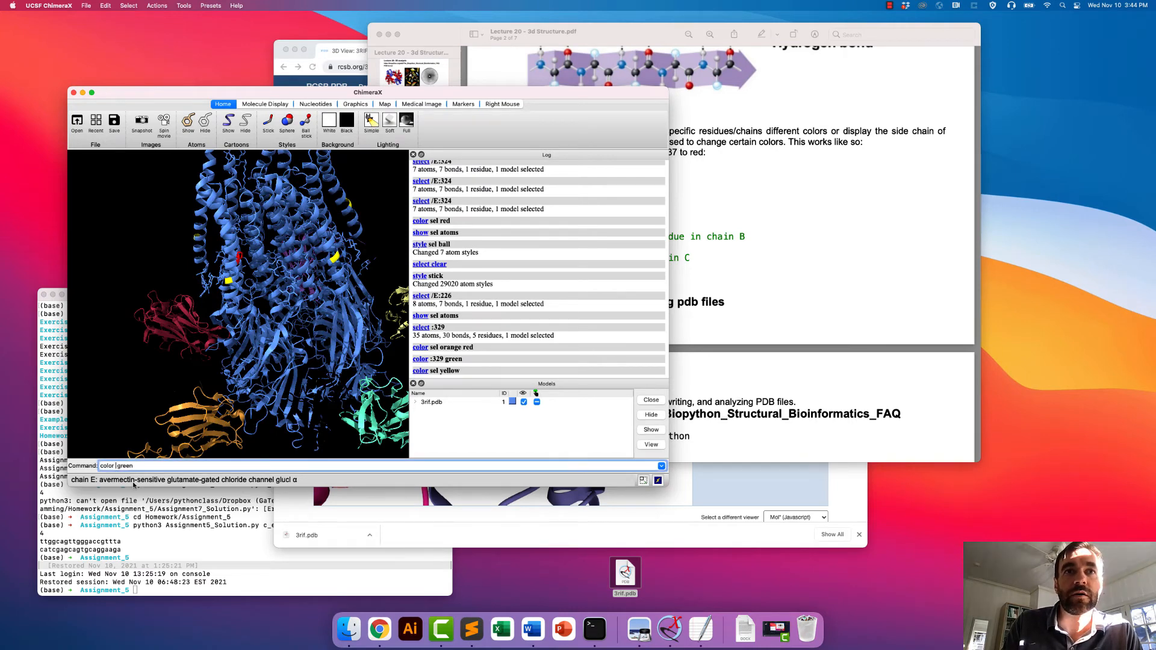
pyautogui.click(732, 333)
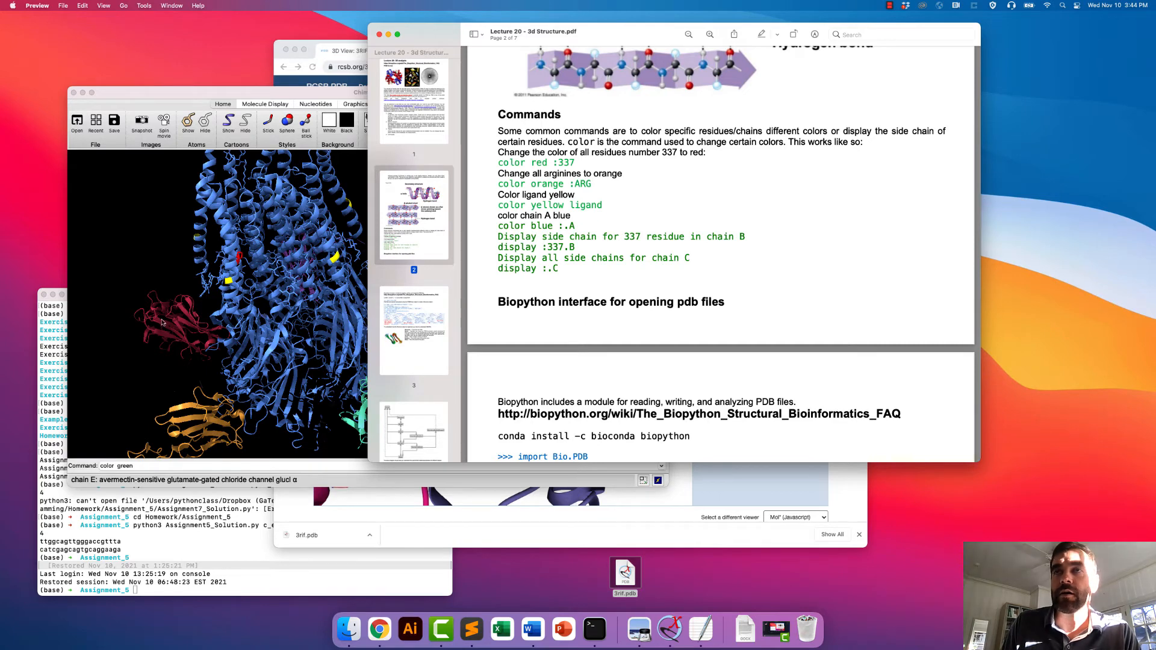
pyautogui.click(167, 356)
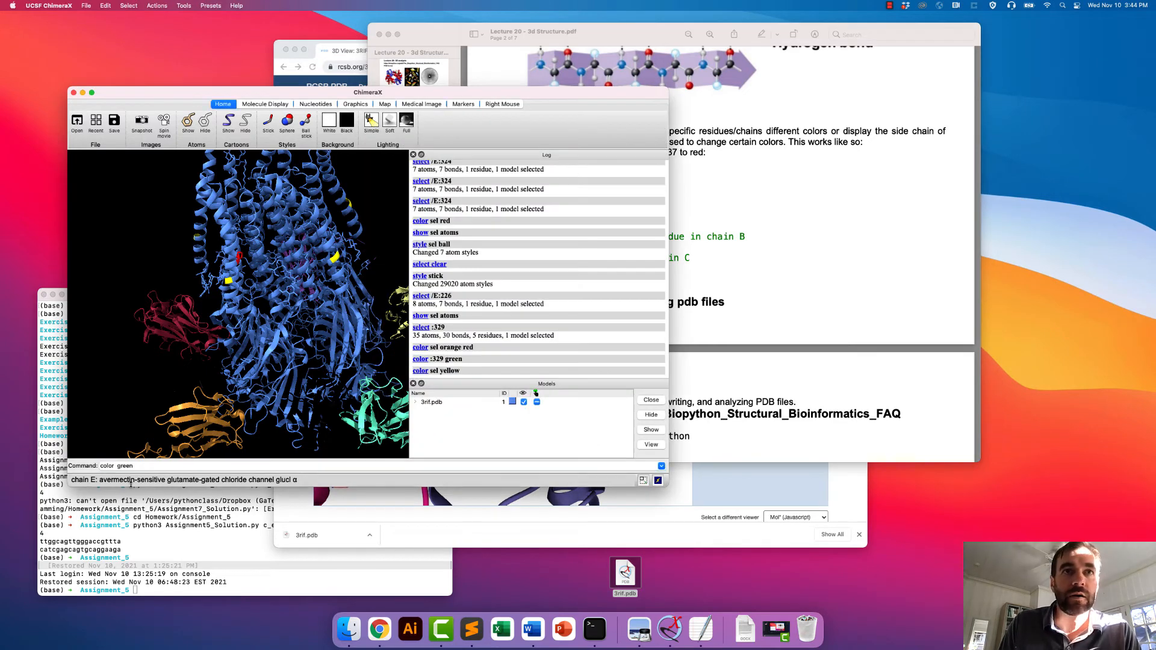
pyautogui.click(116, 466)
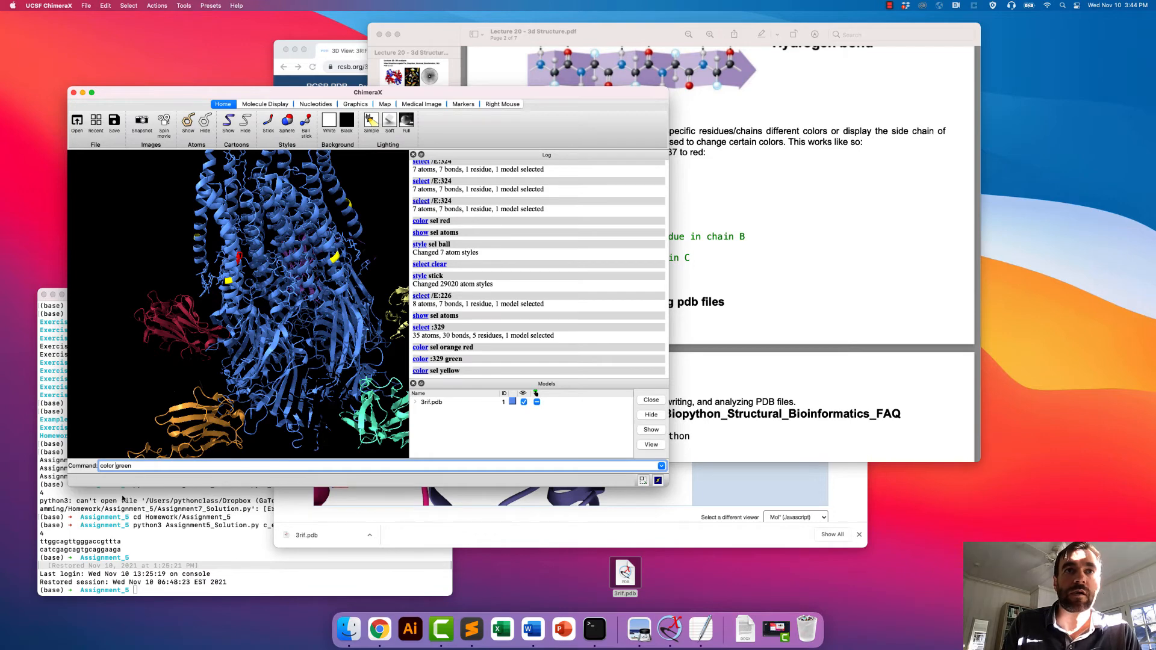
pyautogui.write('.A')
pyautogui.press('Return')
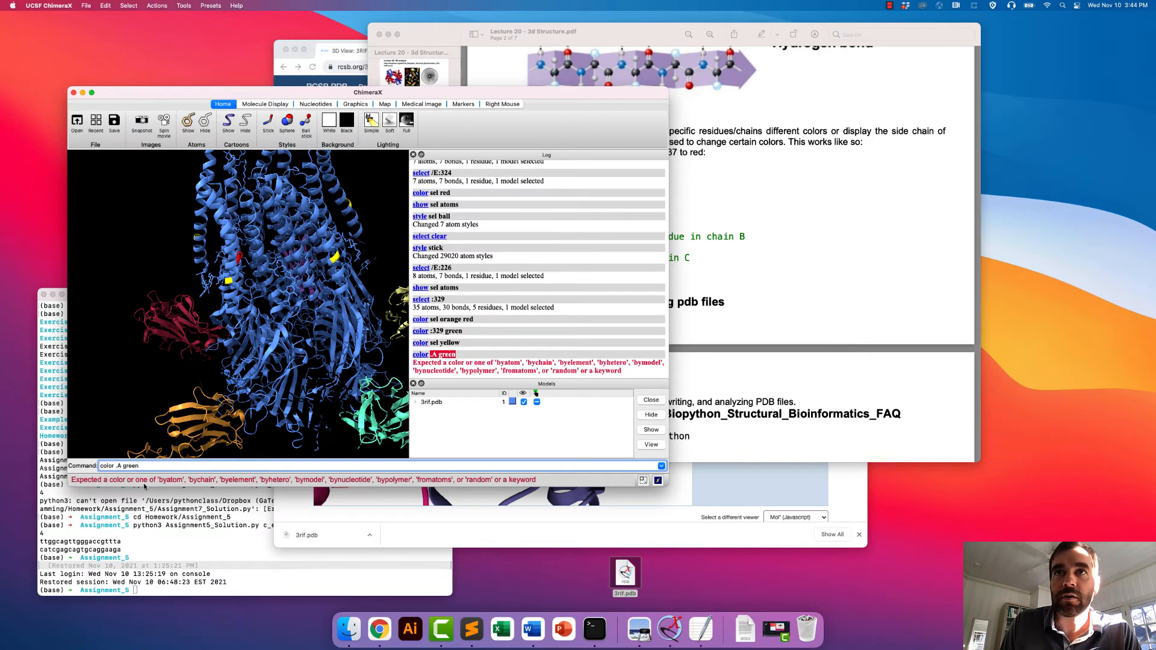
# - Colour chain A with the command color /A green and rotate the structure to inspect it
pyautogui.press('BackSpace')
pyautogui.press('BackSpace')
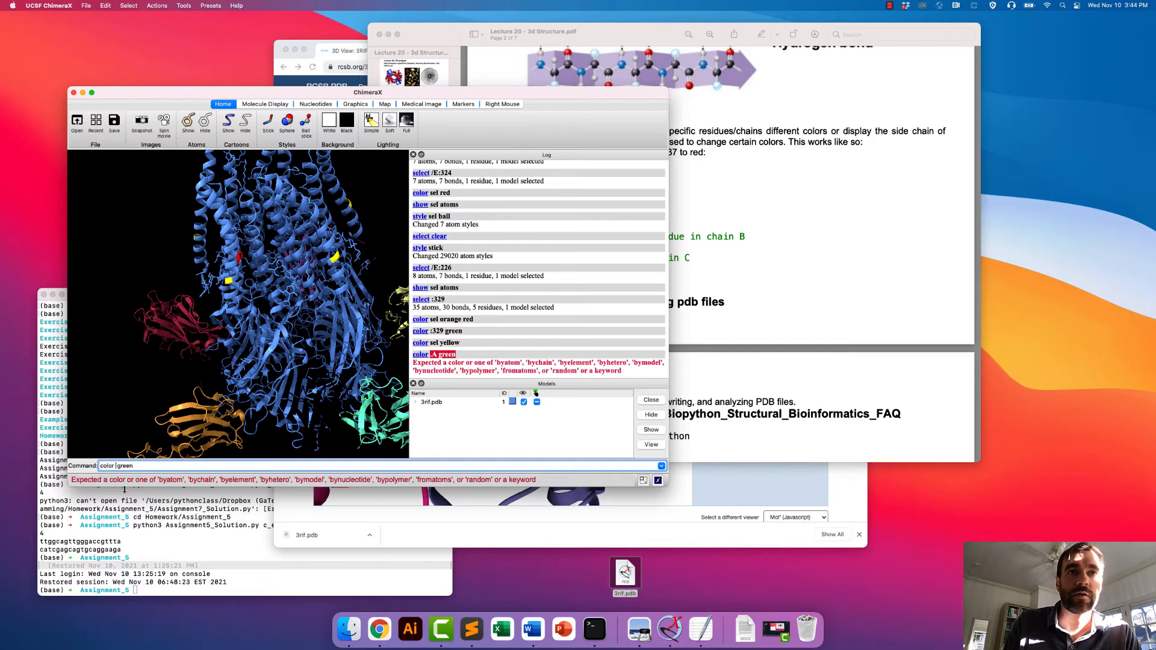
pyautogui.write('/A')
pyautogui.press('Return')
pyautogui.moveTo(186, 365); pyautogui.dragTo(242, 209)
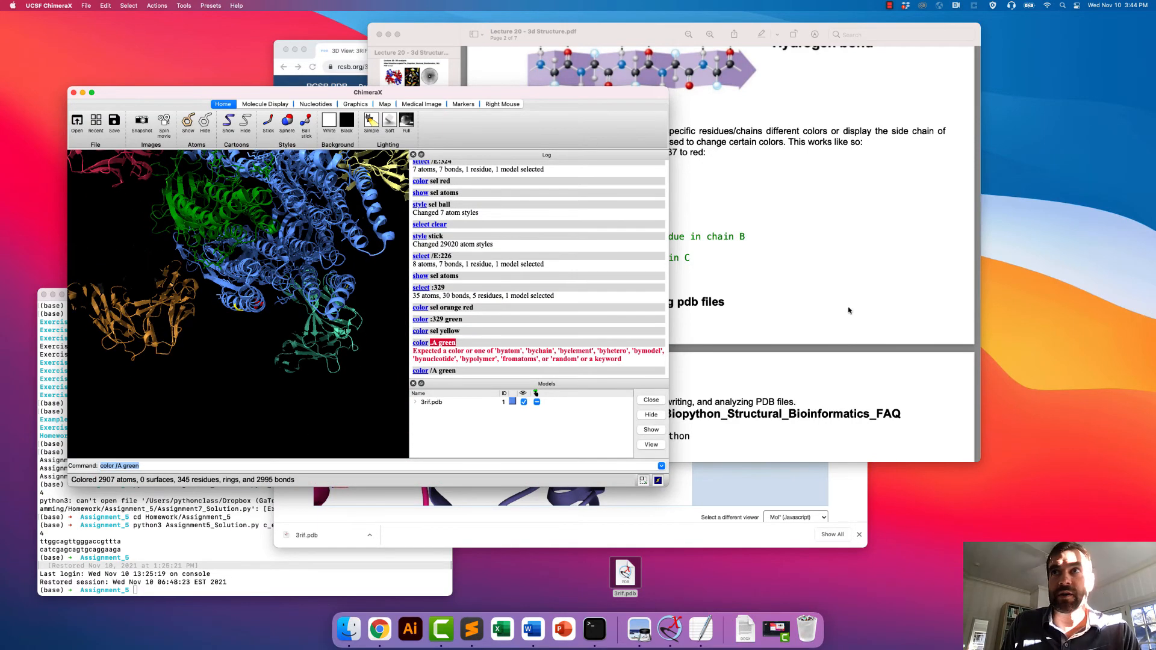
# - Return to the lecture PDF in Preview and review its colour and display command examples
pyautogui.click(641, 106)
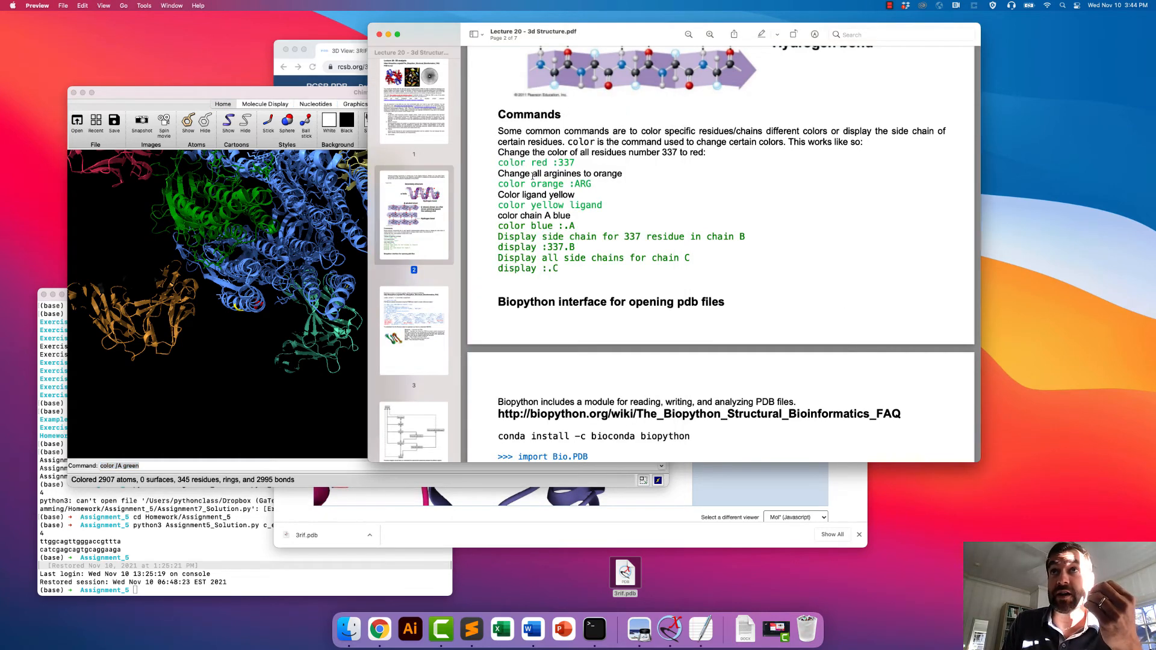
pyautogui.scroll(2, 538, 198)
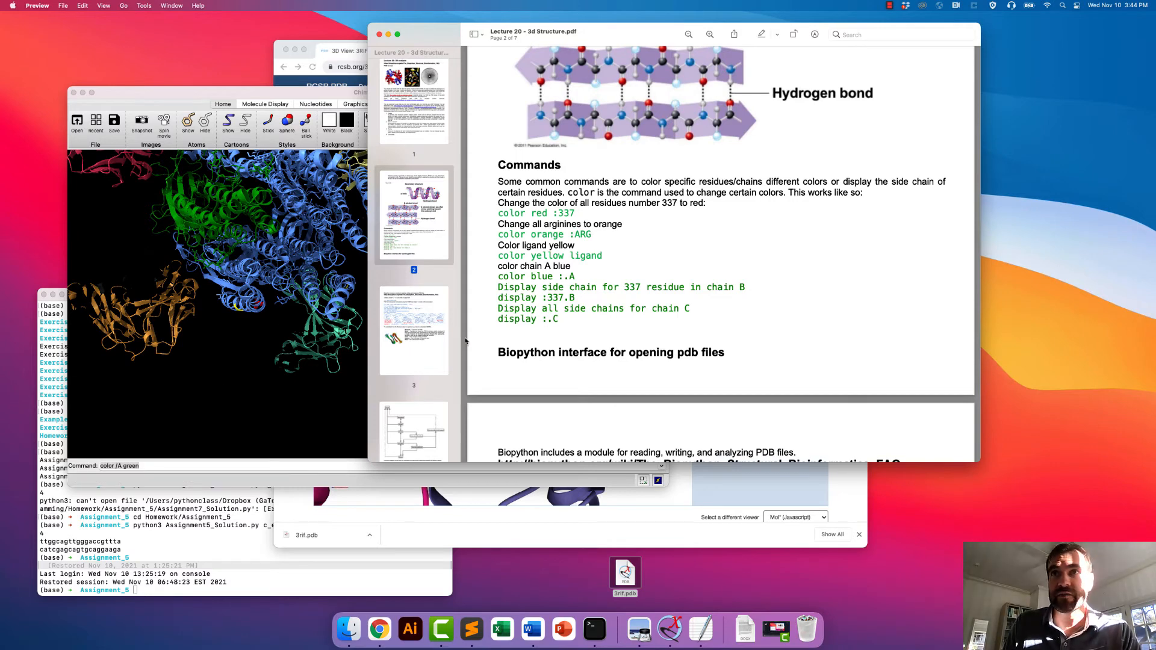
# - Return to ChimeraX and colour residues 300-310 of chain A red with the command color /A:300-310 red
pyautogui.click(295, 313)
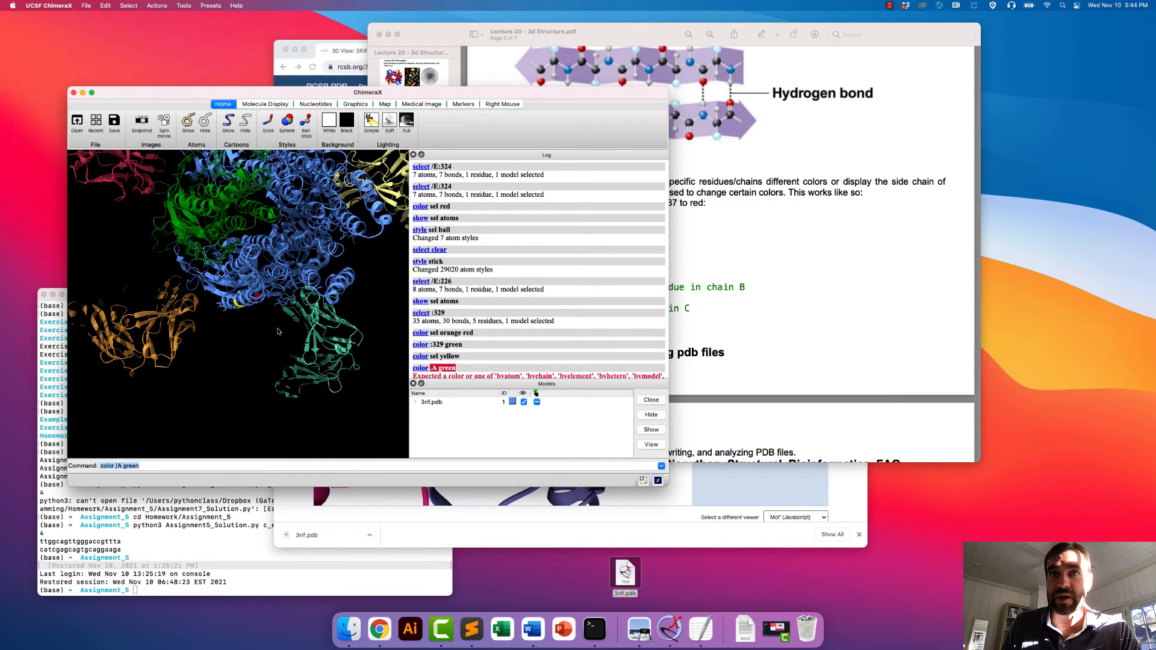
pyautogui.click(119, 466)
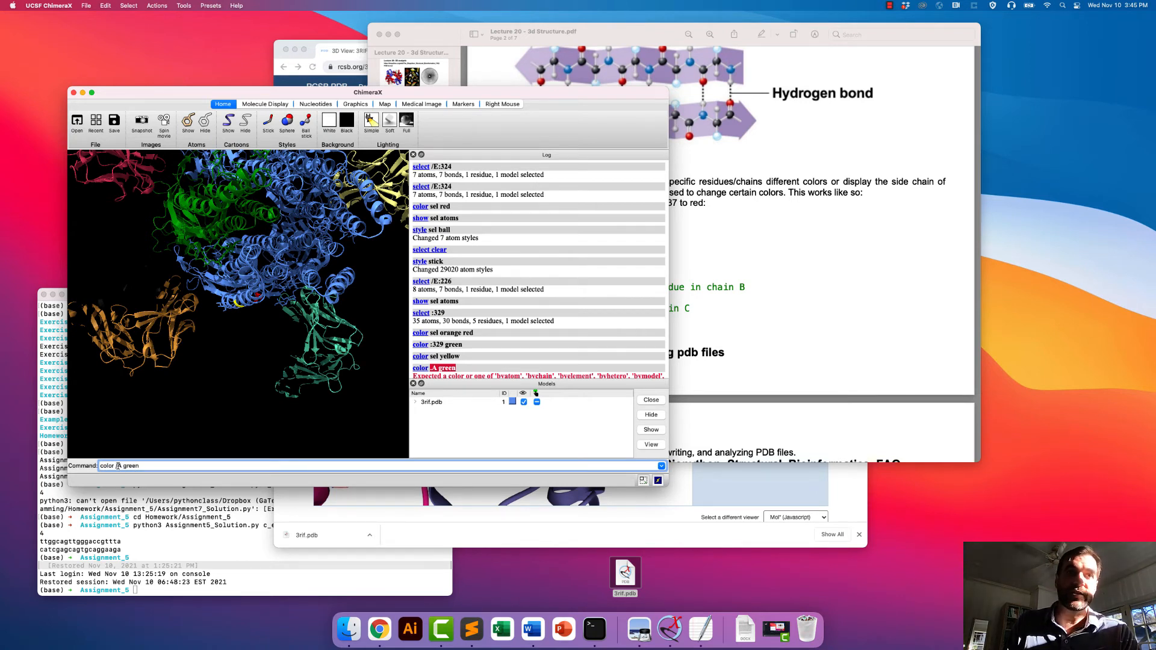
pyautogui.write(':300')
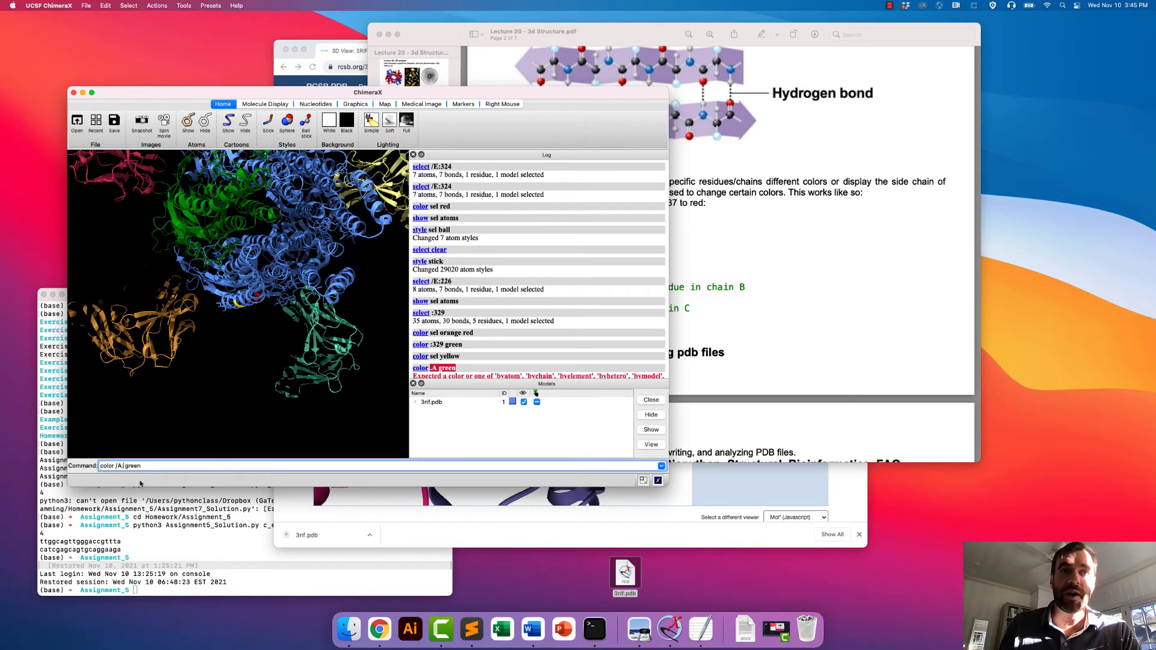
pyautogui.write('-')
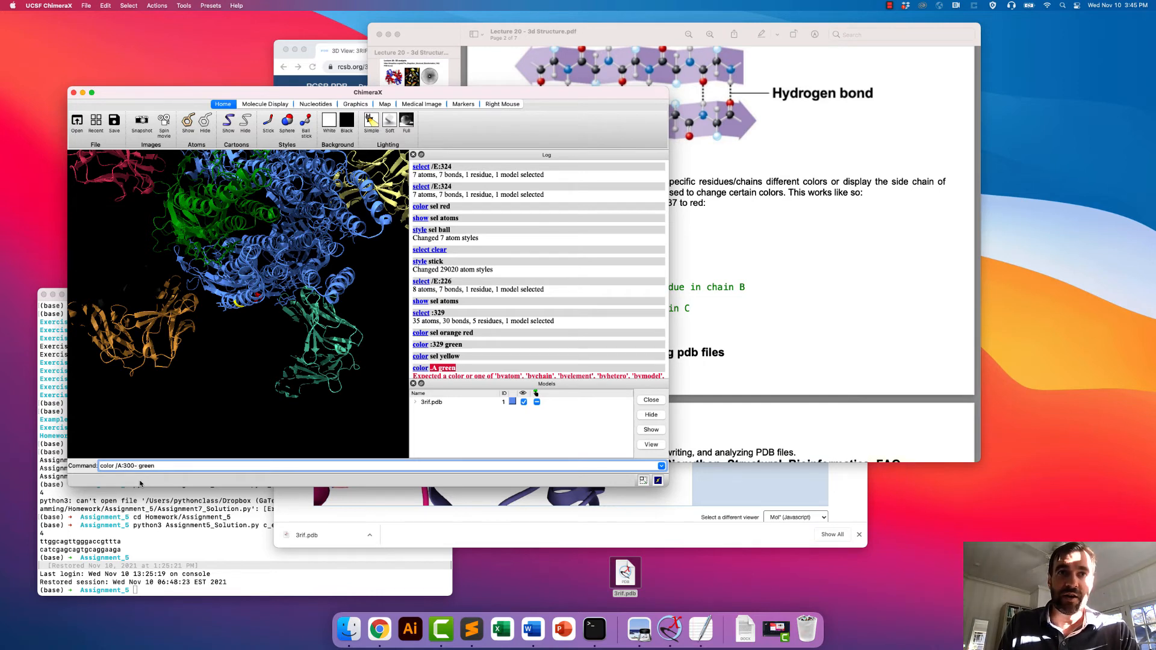
pyautogui.write('310 ')
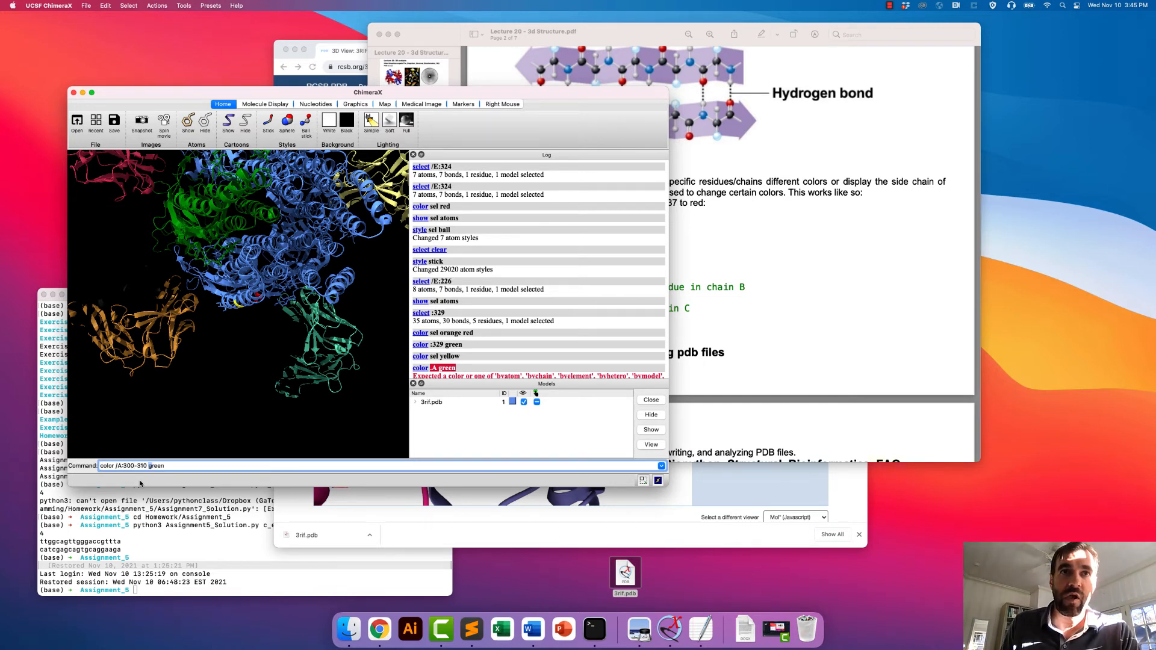
pyautogui.write('red')
pyautogui.press('Return')
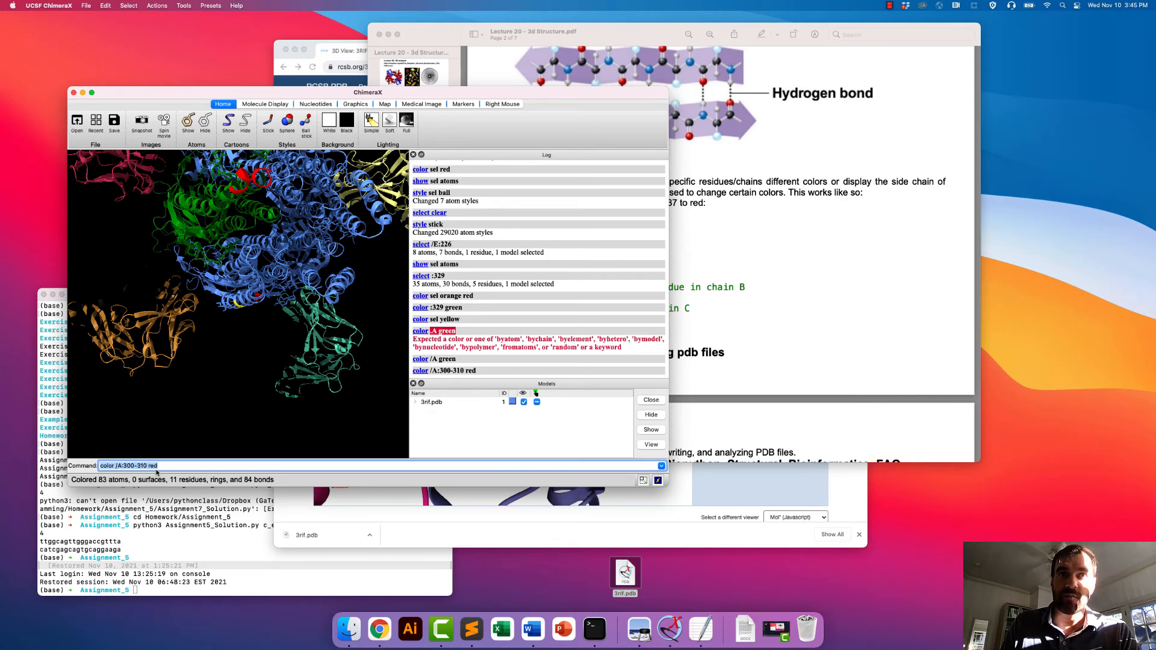
# - Check the display syntax in the lecture PDF and try the command display /A:300-310 red in ChimeraX
pyautogui.click(839, 312)
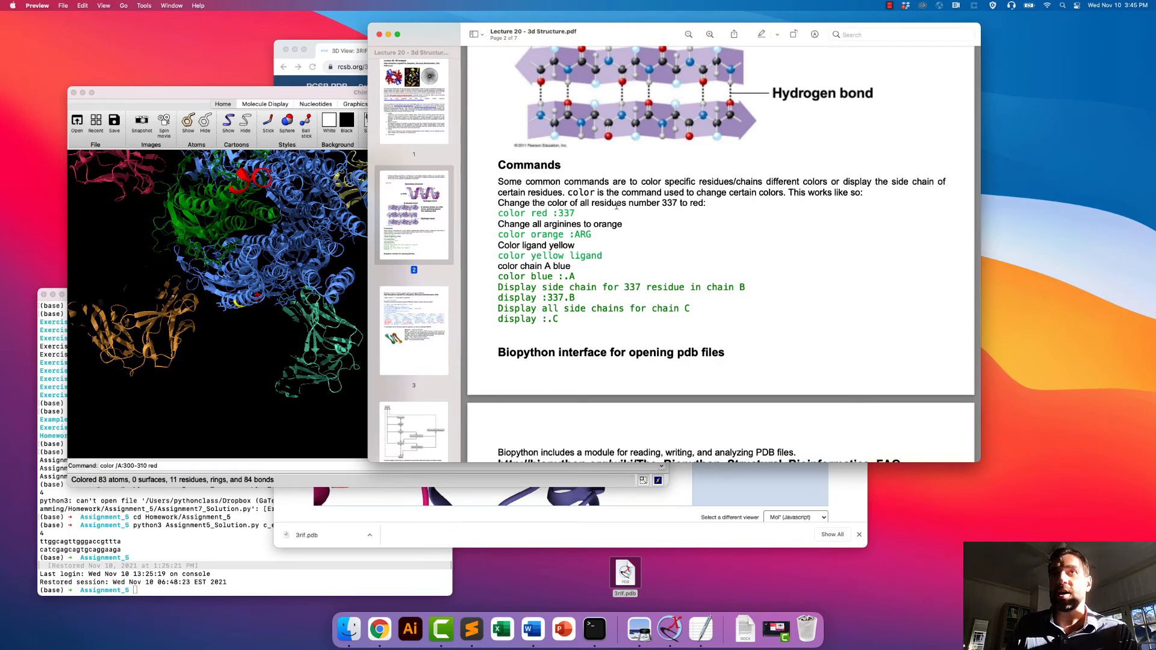
pyautogui.click(112, 466)
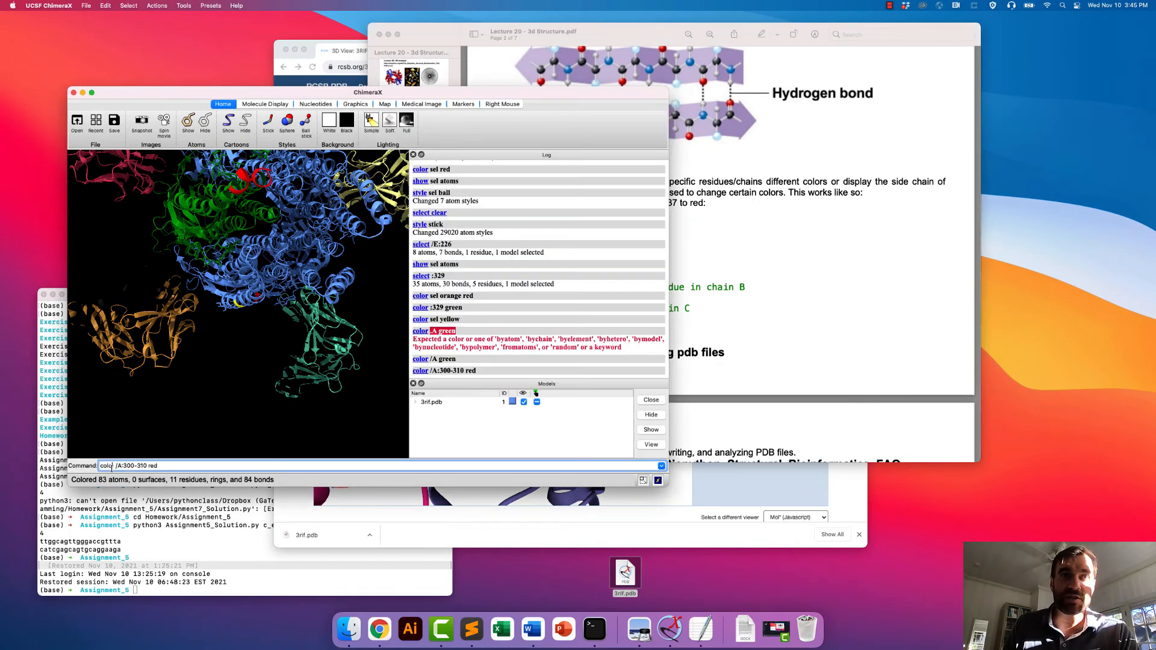
pyautogui.press('BackSpace')
pyautogui.press('BackSpace')
pyautogui.press('BackSpace')
pyautogui.press('BackSpace')
pyautogui.press('BackSpace')
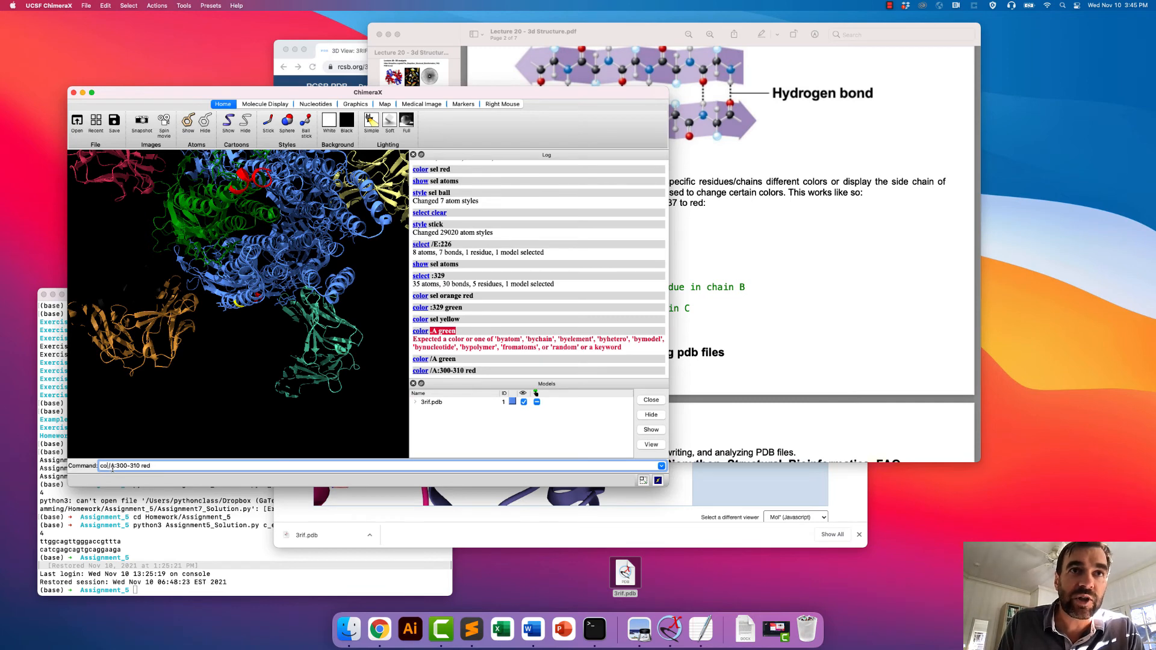
pyautogui.write('display')
pyautogui.press('Return')
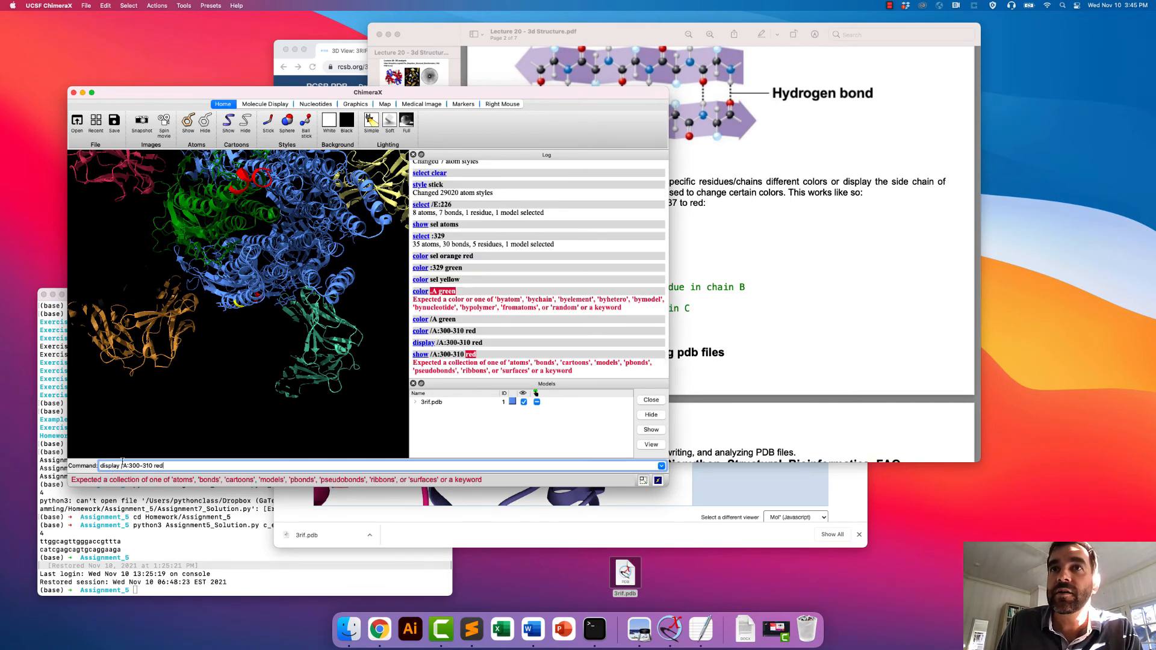
# - Try to show the atoms of the same residues with the command atoms /A:300-310 red
pyautogui.click(100, 466)
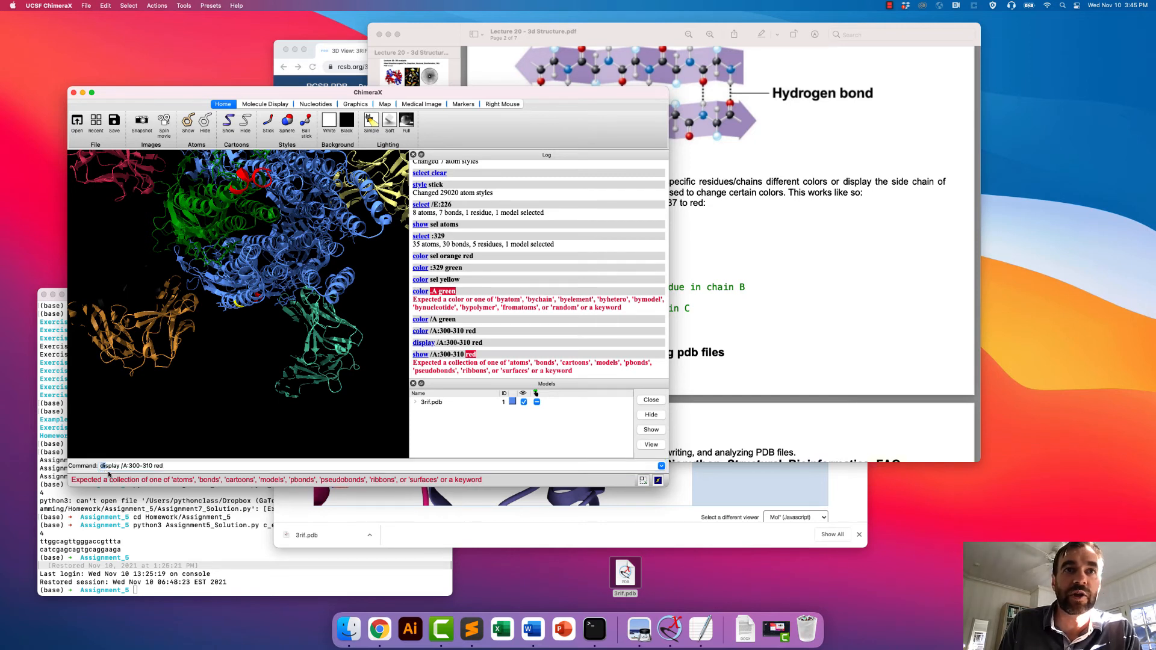
pyautogui.doubleClick(110, 467)
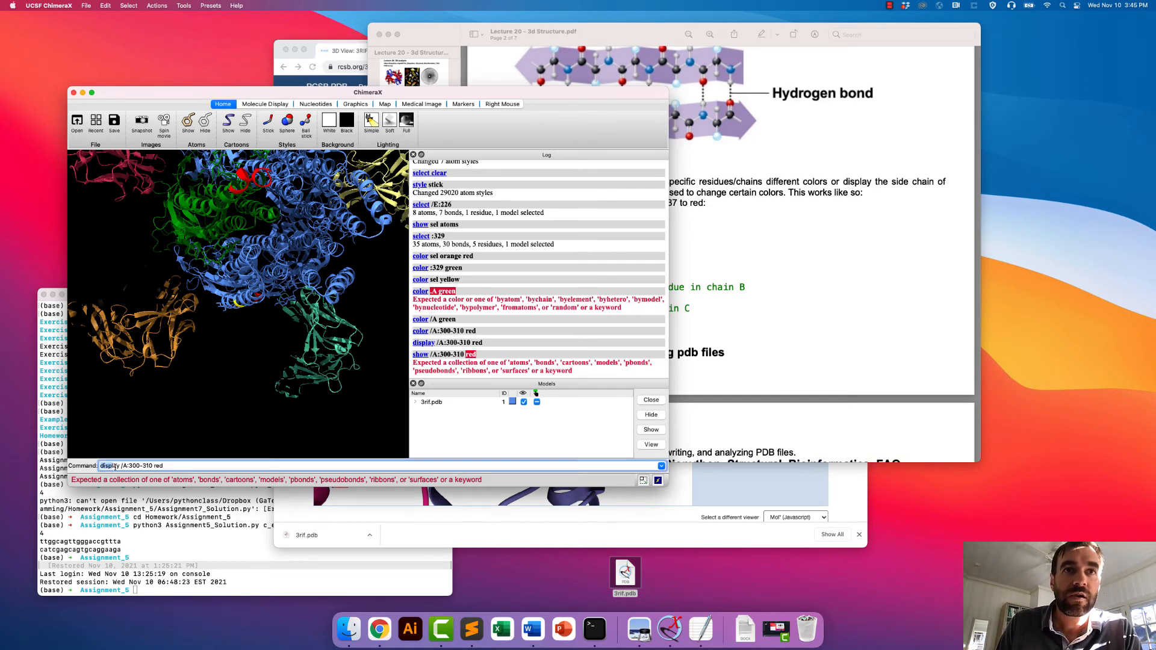
pyautogui.write('at')
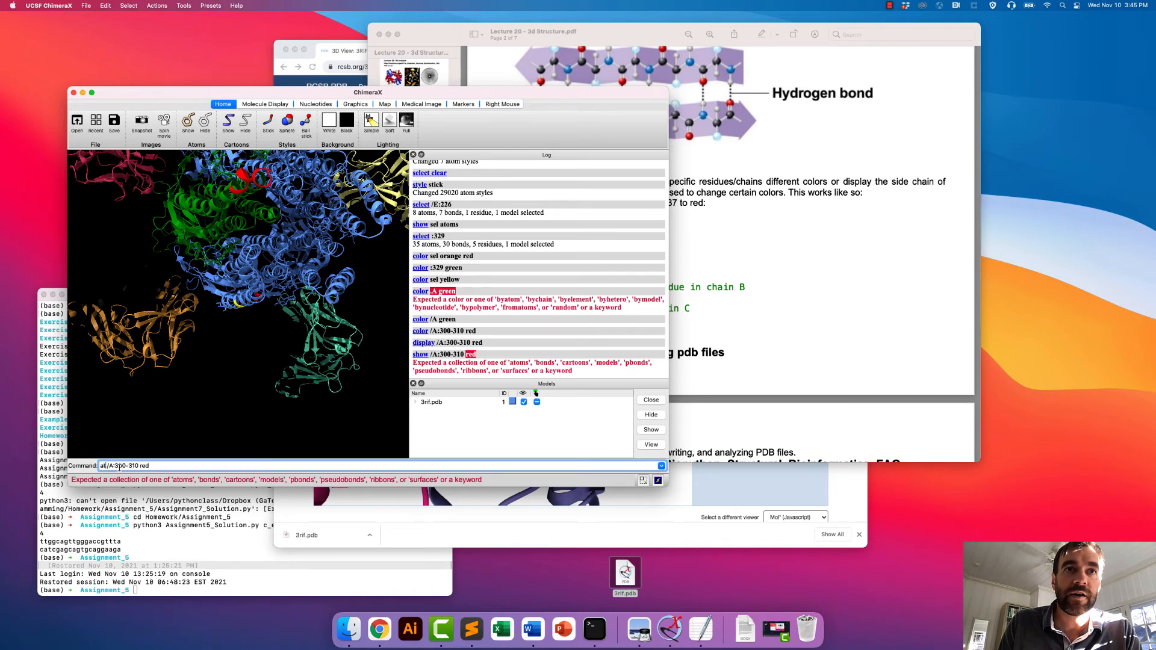
pyautogui.write('oms')
pyautogui.press('Return')
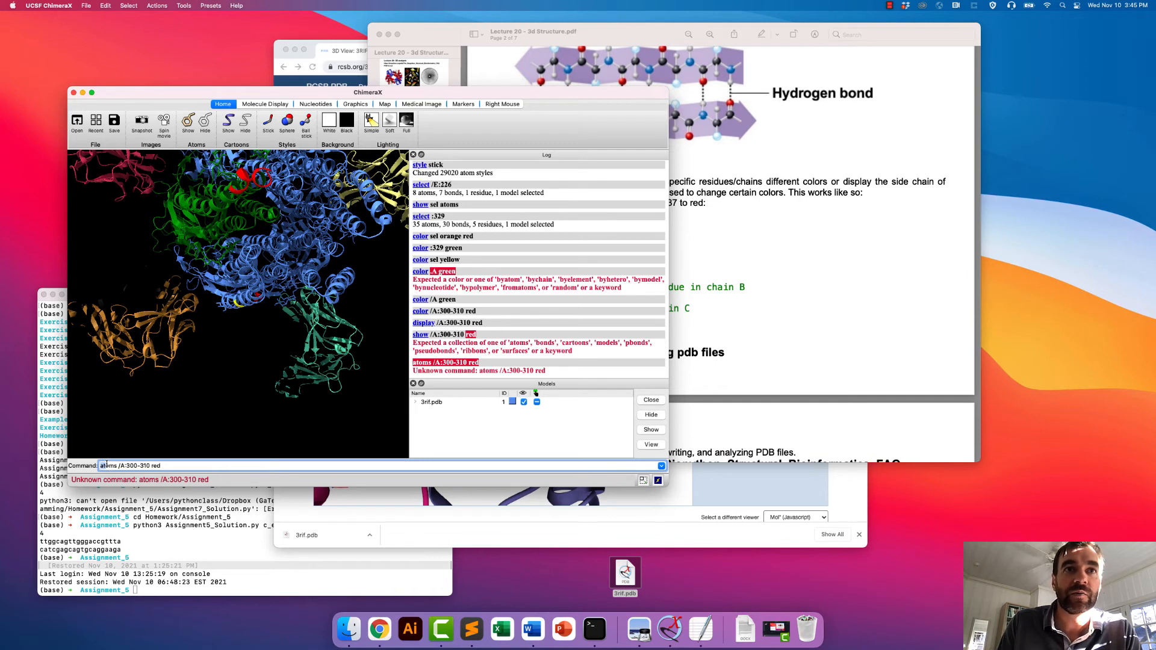
# - Show the side chains of chain A residues 300-310 with the command display /A:300-310 and rotate the structure to inspect them
pyautogui.doubleClick(110, 466)
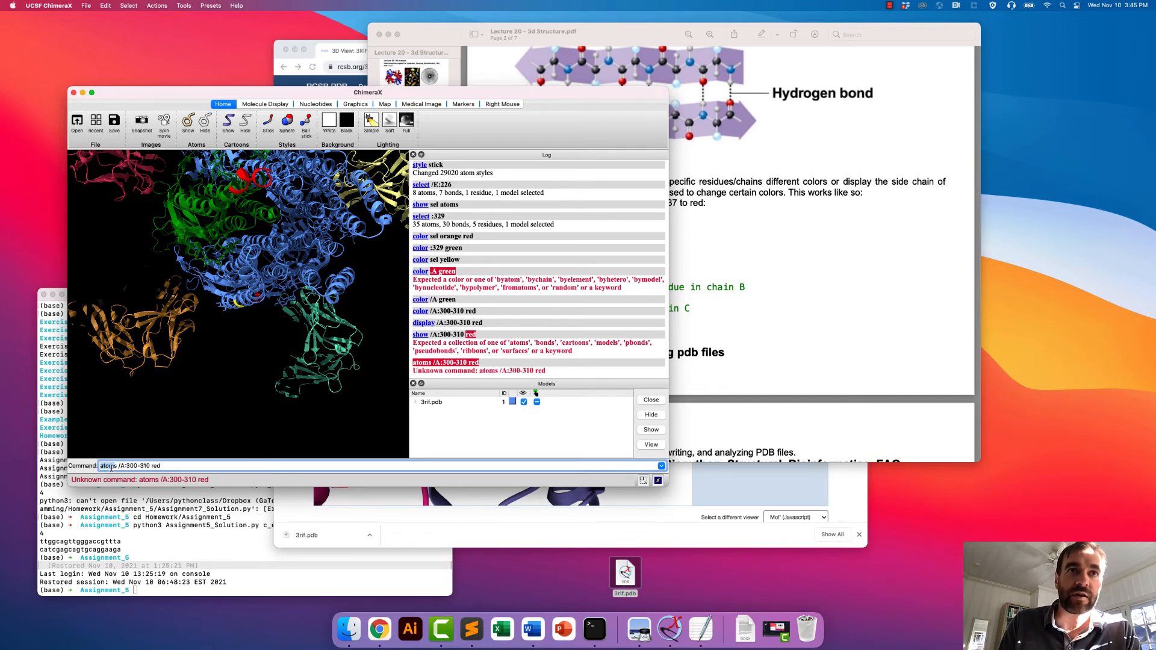
pyautogui.write('display')
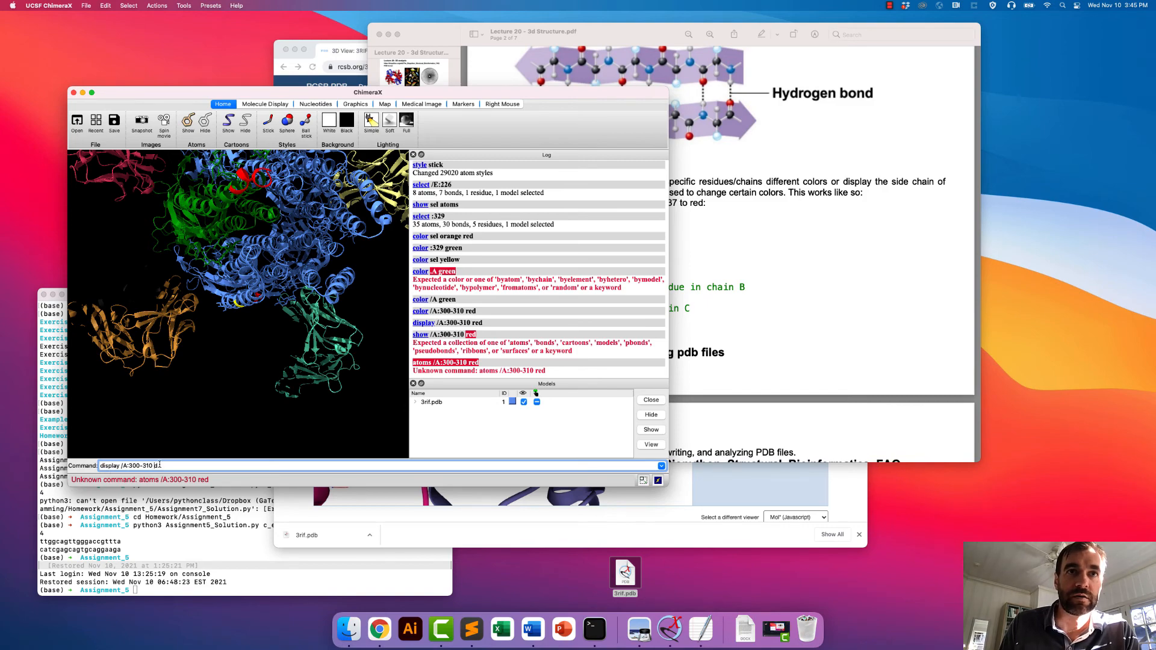
pyautogui.press('BackSpace')
pyautogui.press('BackSpace')
pyautogui.press('Return')
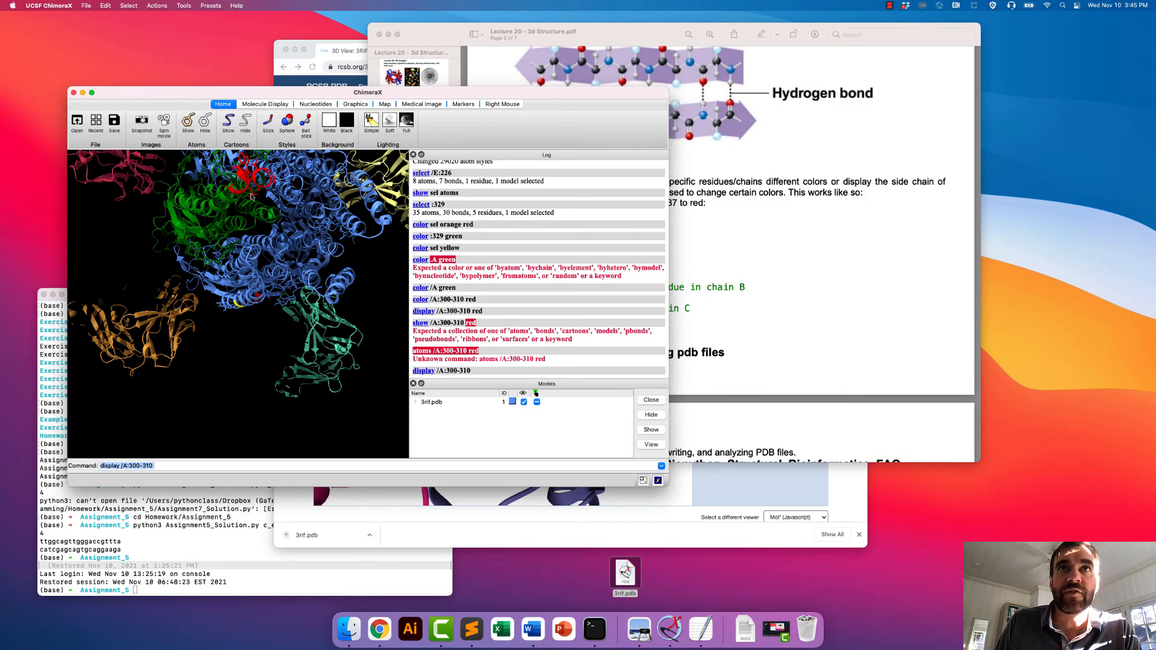
pyautogui.moveTo(252, 196); pyautogui.dragTo(289, 310)
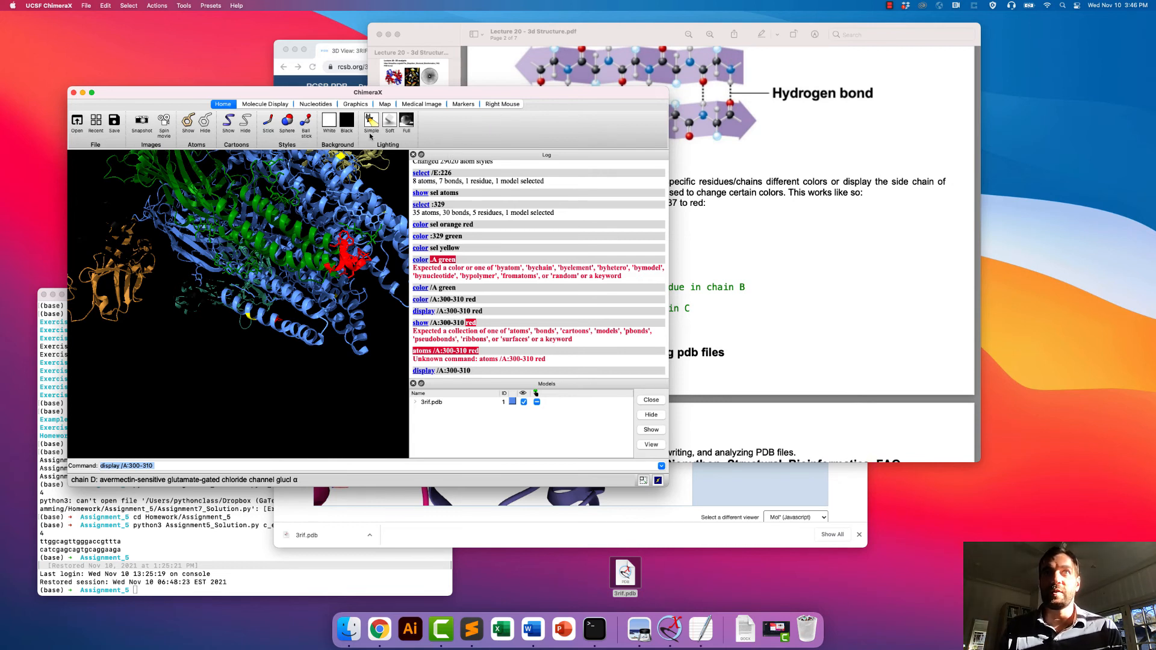
# - Open the ChimeraX User Guide and read through its Command Line Interface page
pyautogui.click(236, 5)
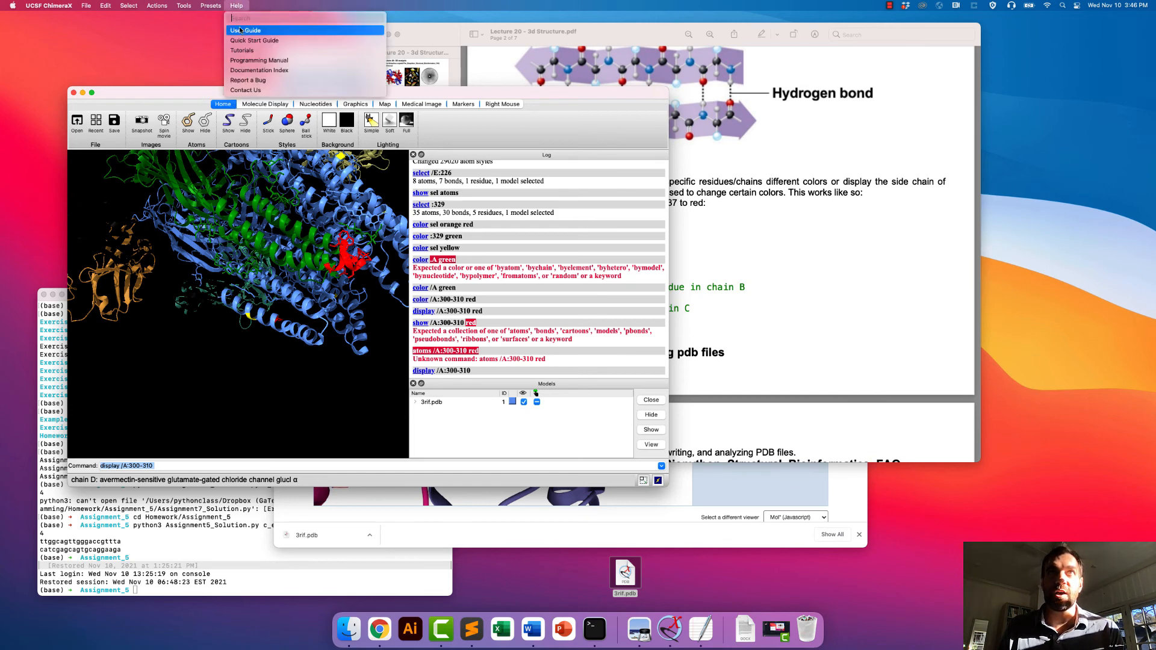
pyautogui.click(241, 31)
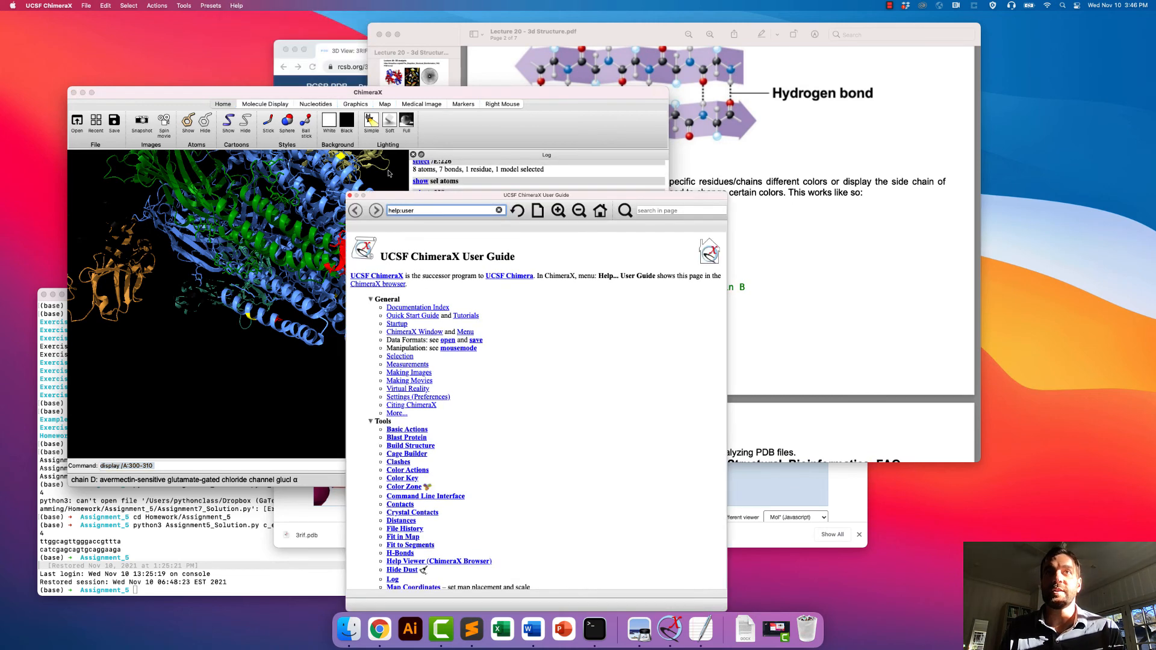
pyautogui.scroll(-1, 436, 449)
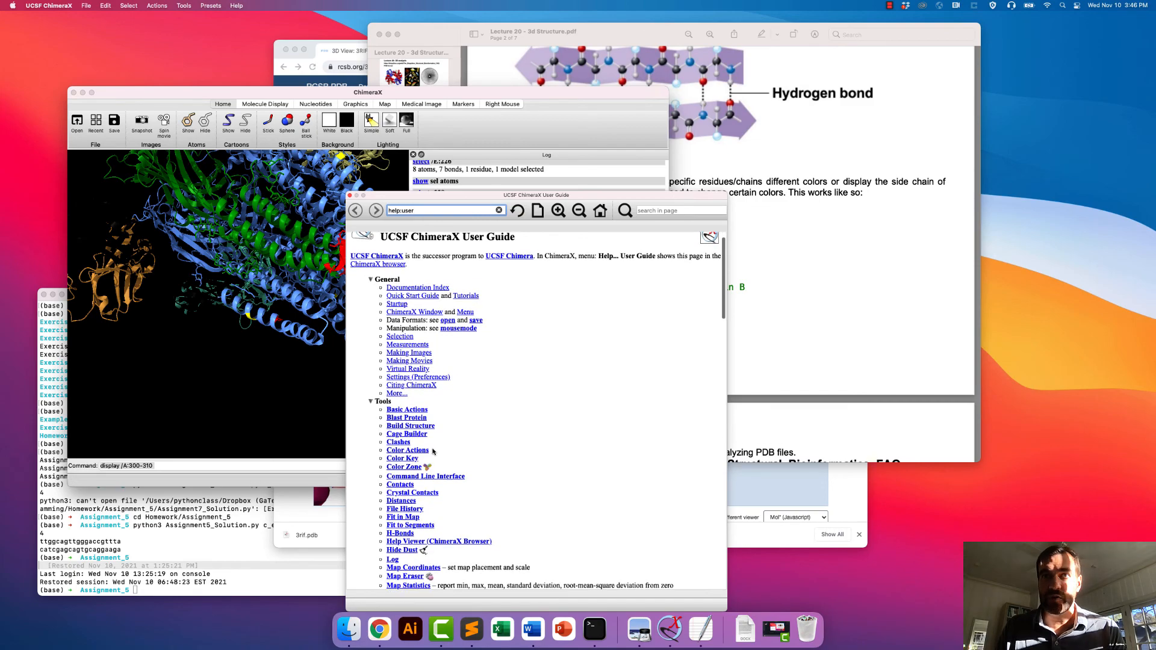
pyautogui.click(422, 478)
pyautogui.scroll(-10, 419, 480)
pyautogui.scroll(-3, 420, 480)
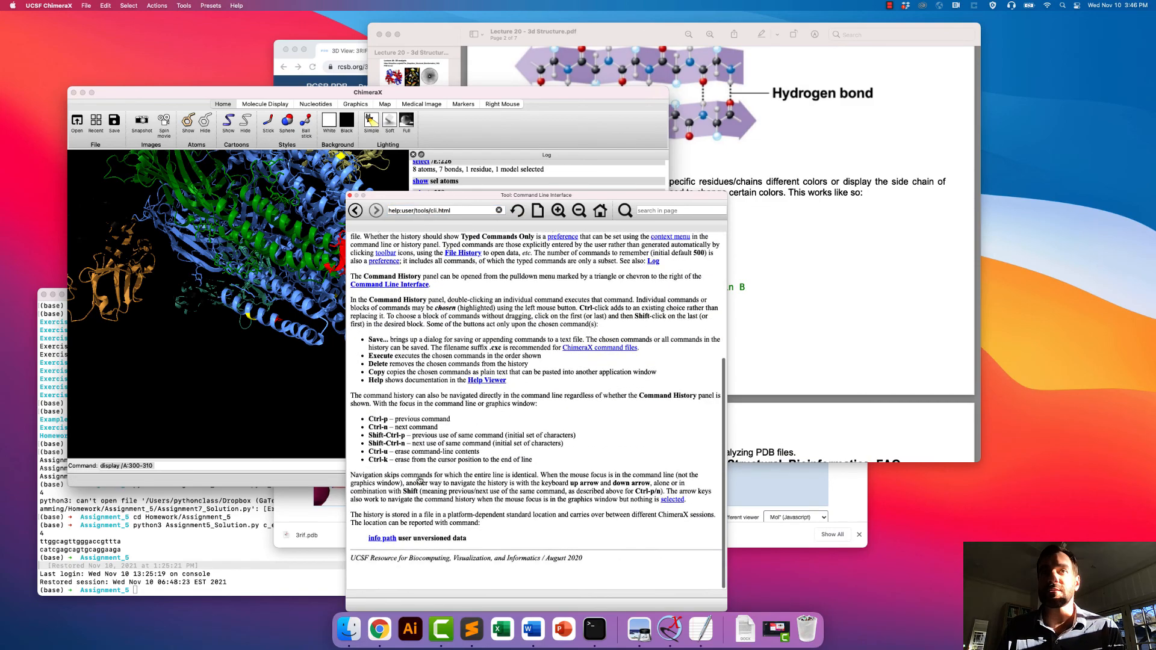
pyautogui.scroll(10, 428, 449)
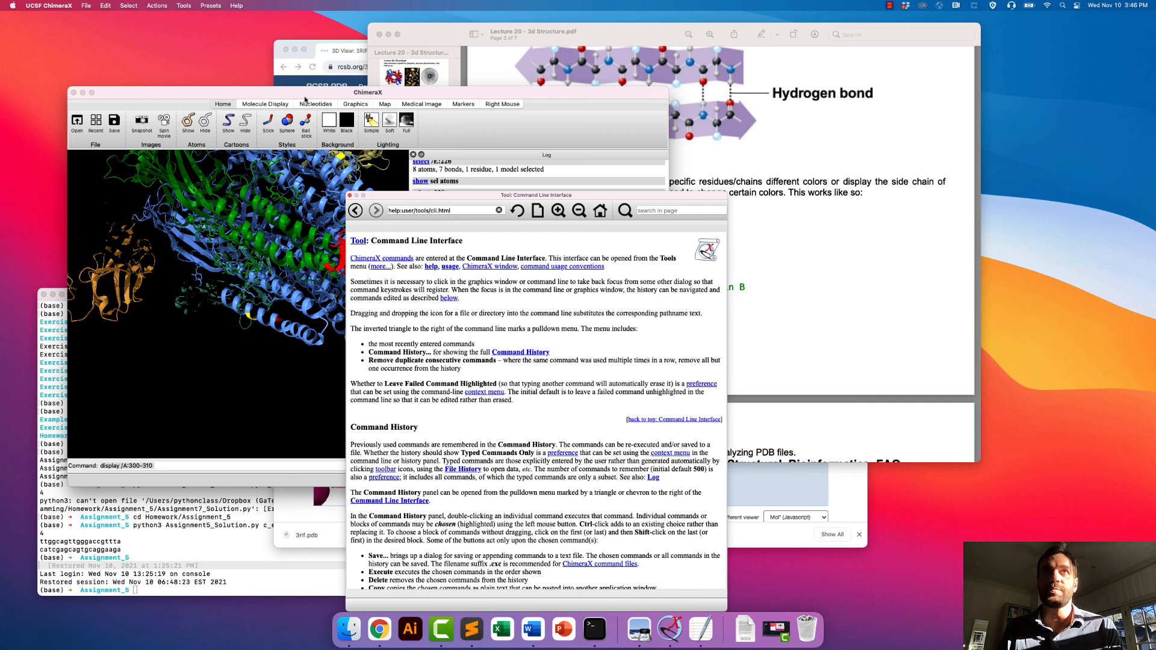
# - Look over the commands section of the lecture PDF in Preview, and return to ChimeraX to close the help window
pyautogui.click(751, 248)
pyautogui.scroll(-3, 752, 248)
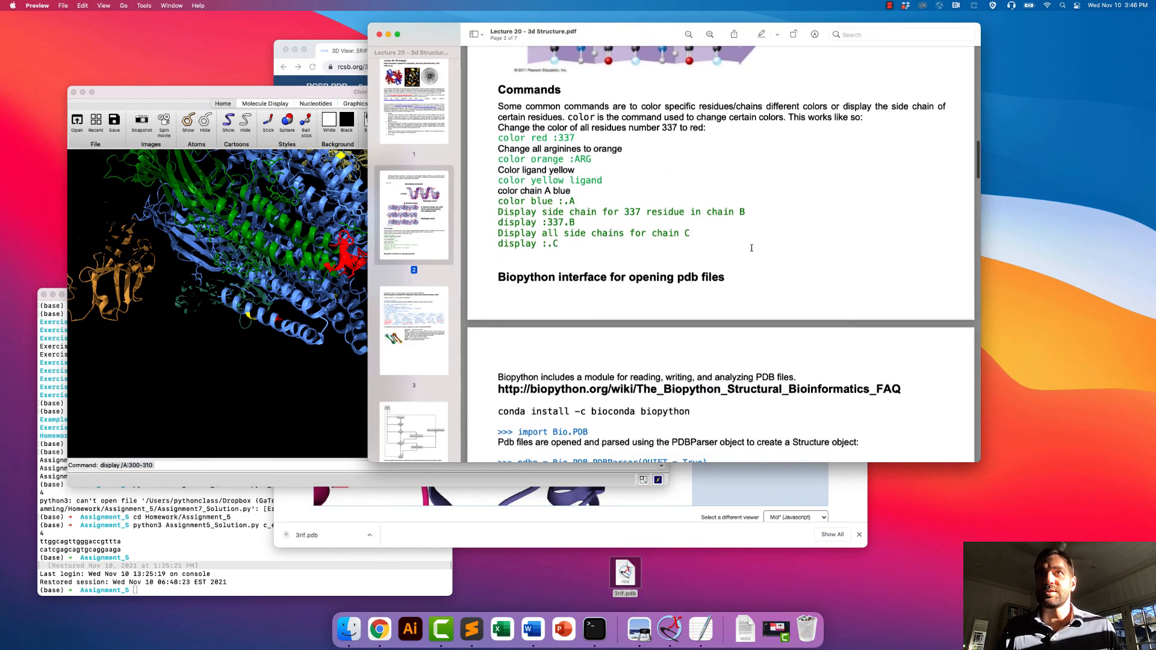
pyautogui.scroll(5, 752, 248)
pyautogui.click(222, 386)
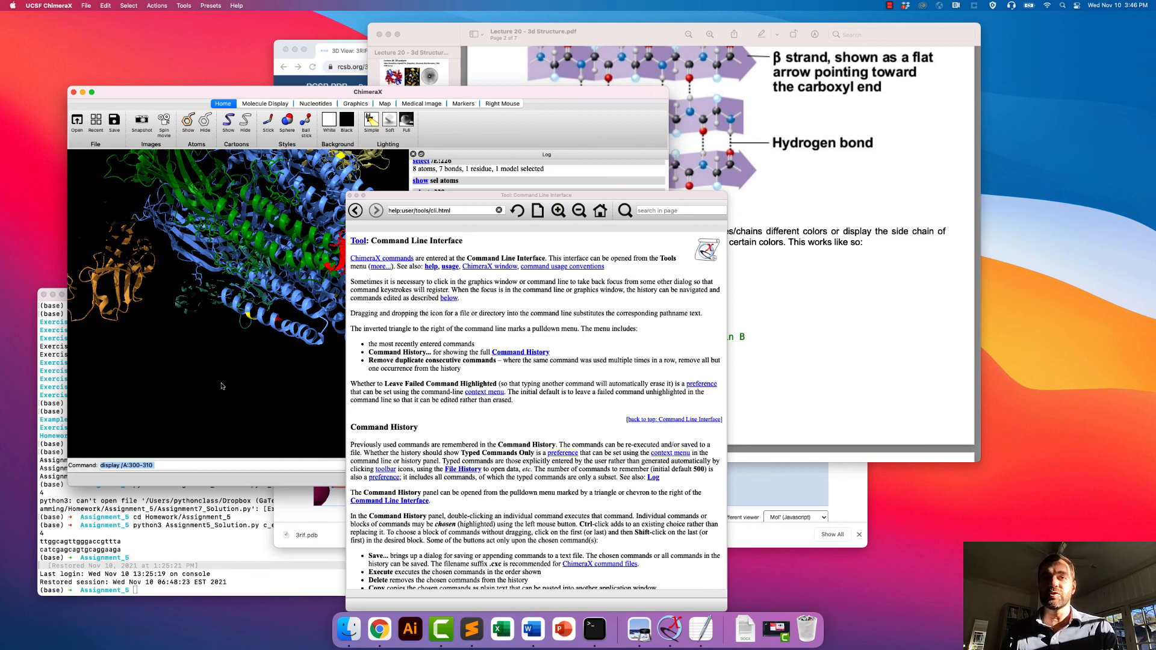
pyautogui.click(350, 196)
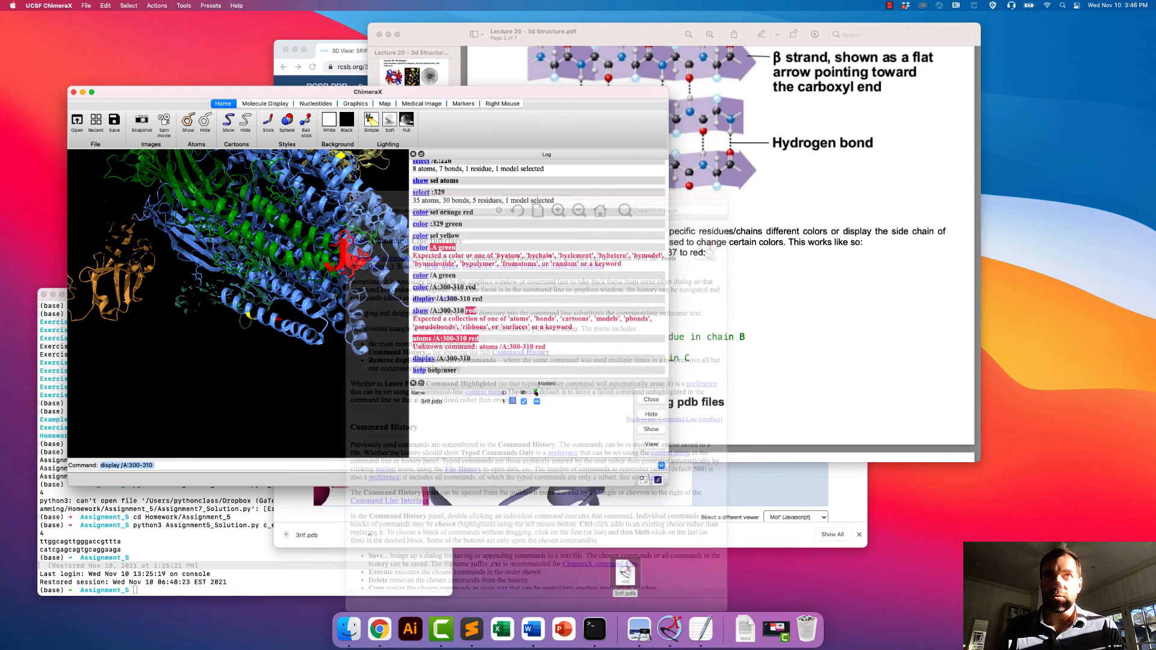